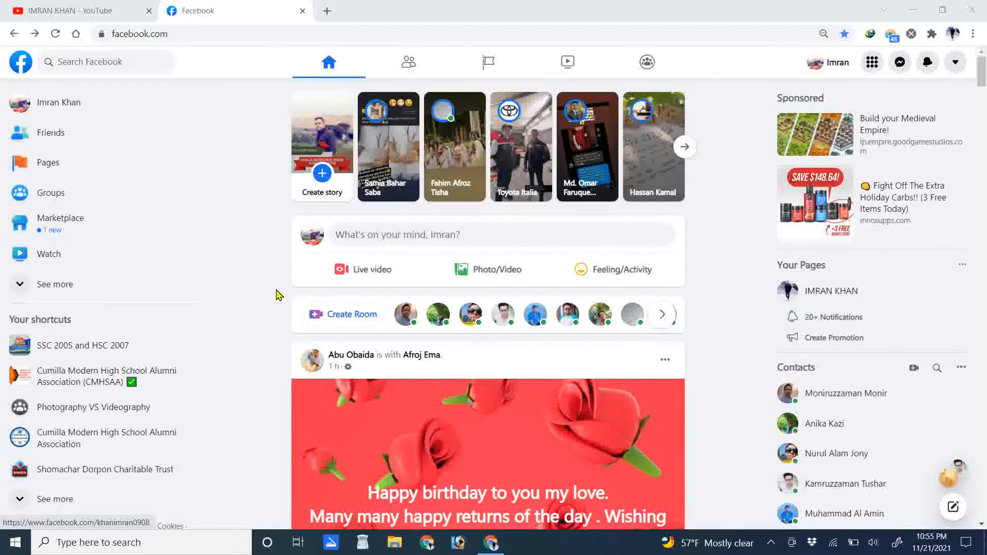
Step: Review the audience options for a new personal profile post, and close the post without publishing
{"action": "left_click", "coordinate": [383, 238]}
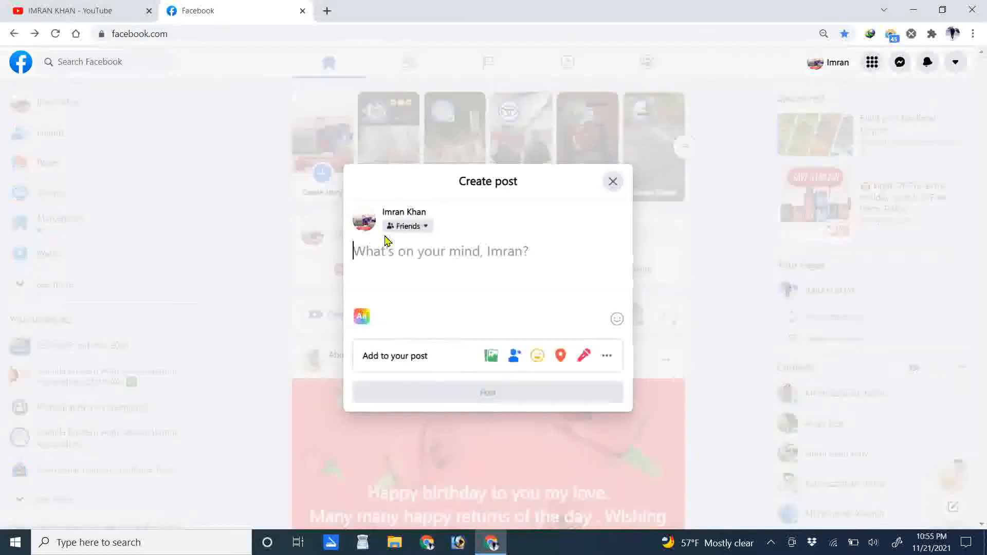
{"action": "left_click", "coordinate": [419, 234]}
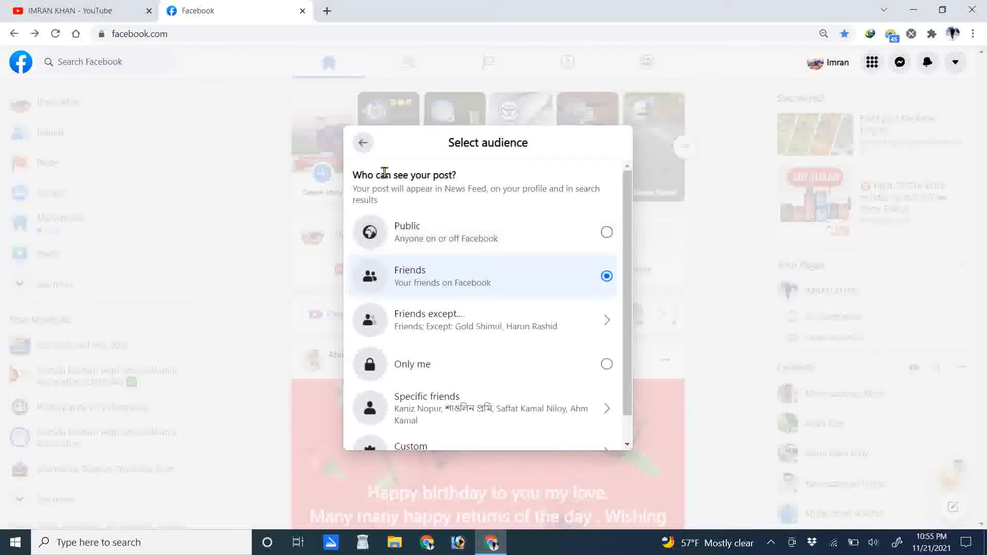
{"action": "left_click", "coordinate": [363, 143]}
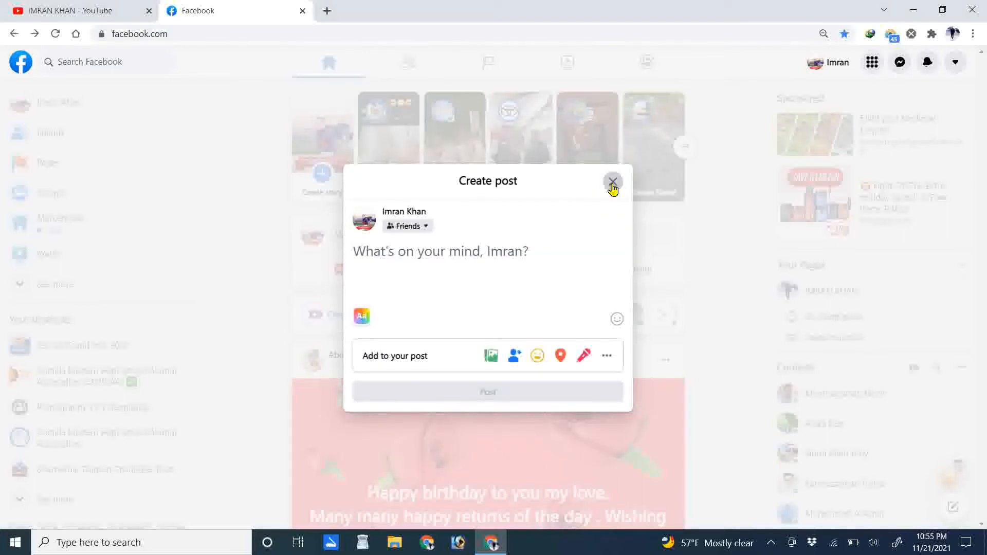
{"action": "left_click", "coordinate": [613, 183]}
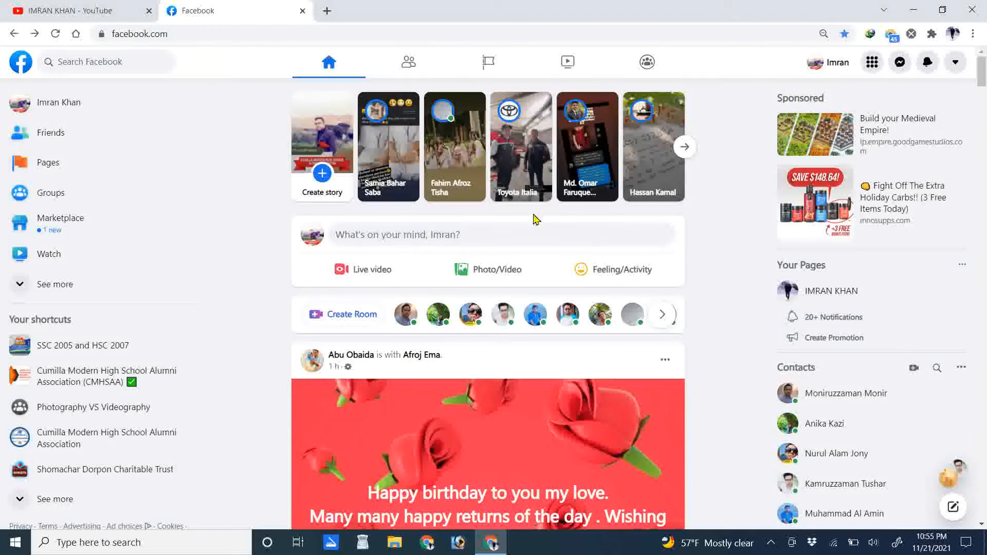
{"action": "left_click", "coordinate": [71, 167]}
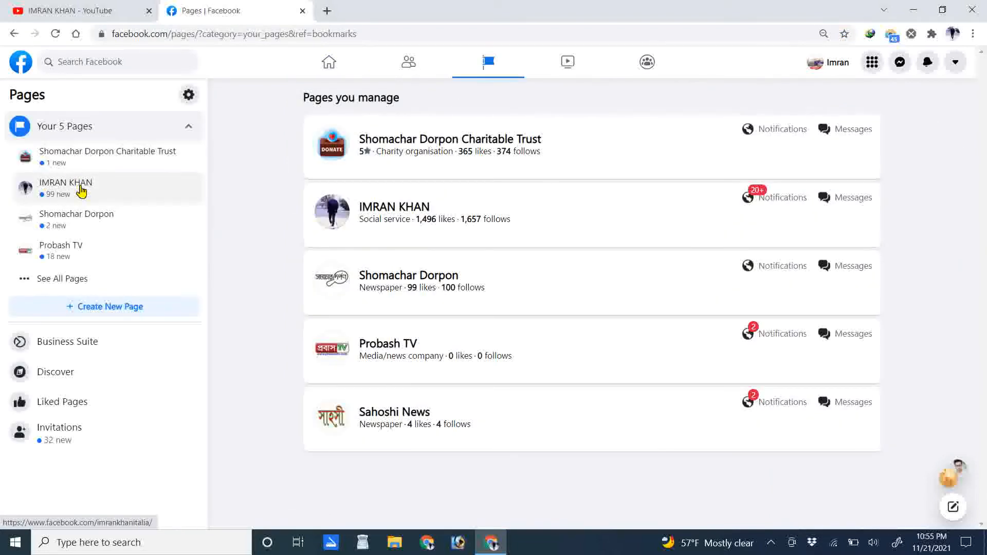
{"action": "left_click", "coordinate": [80, 190]}
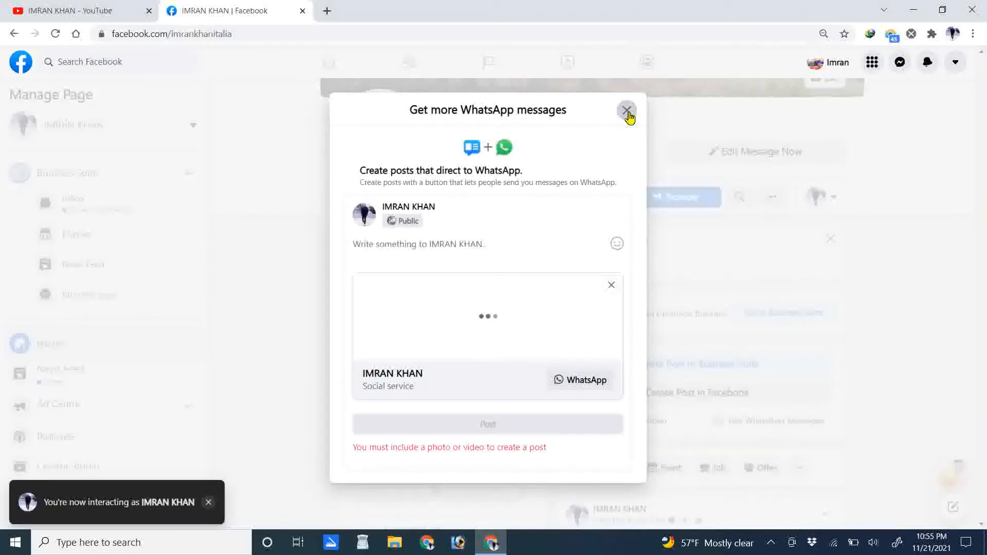
{"action": "left_click", "coordinate": [627, 110]}
{"action": "left_click", "coordinate": [194, 127]}
{"action": "left_click", "coordinate": [212, 137]}
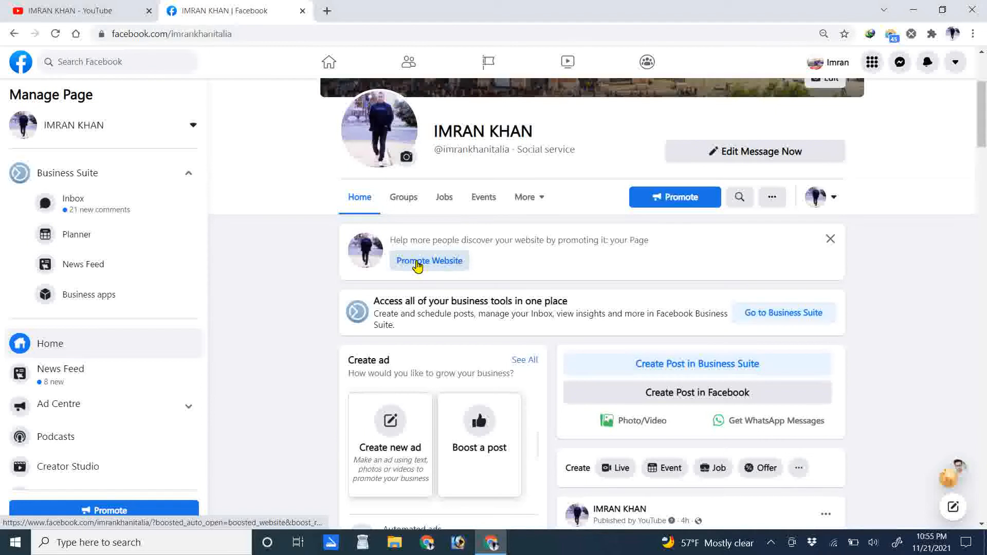
{"action": "left_click", "coordinate": [832, 241]}
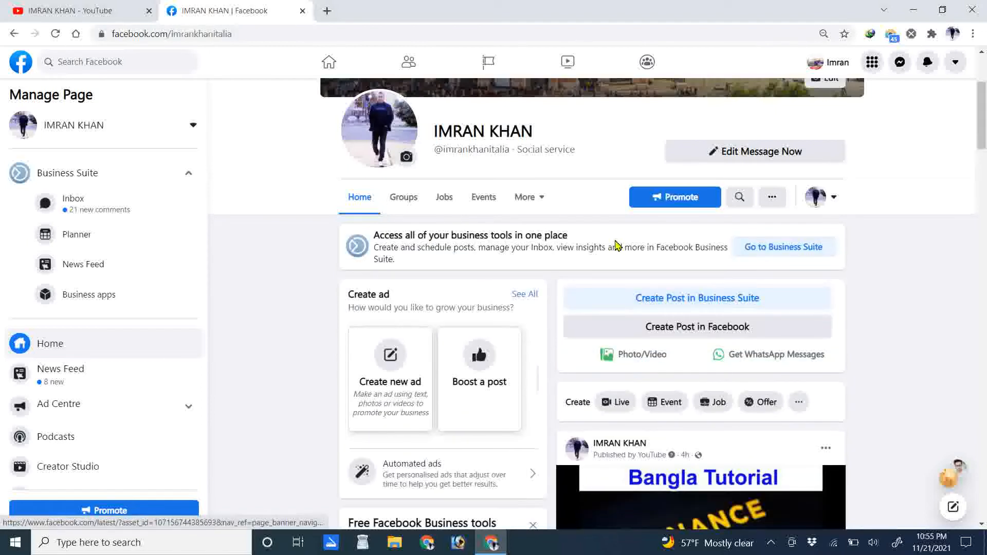
Step: Examine the page's ad and post creation options, recent posts with their reach figures, and 28-day insights
{"action": "scroll", "coordinate": [514, 260], "scroll_direction": "down", "scroll_amount": 1}
{"action": "scroll", "coordinate": [525, 261], "scroll_direction": "down", "scroll_amount": 3}
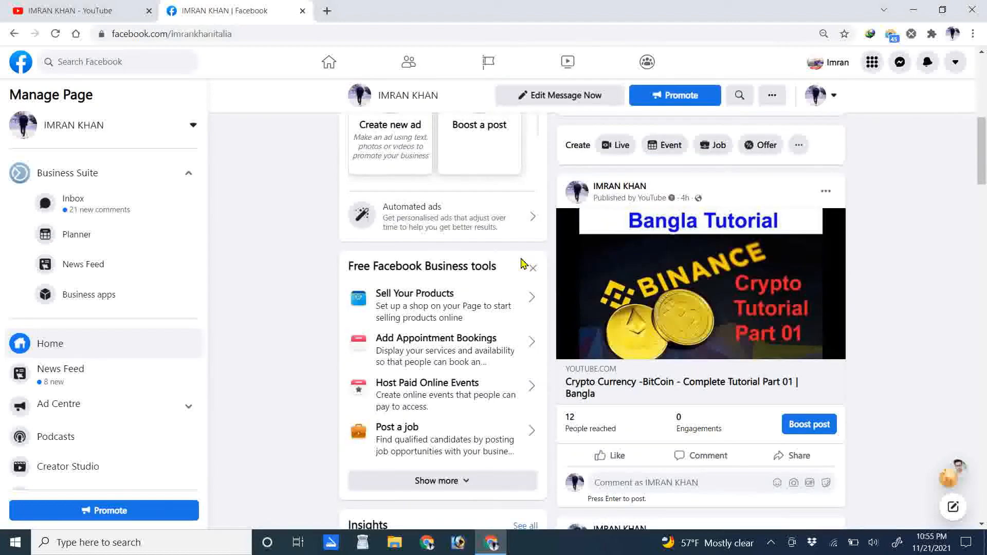
{"action": "scroll", "coordinate": [651, 286], "scroll_direction": "up", "scroll_amount": 1}
{"action": "scroll", "coordinate": [651, 286], "scroll_direction": "down", "scroll_amount": 2}
{"action": "scroll", "coordinate": [725, 242], "scroll_direction": "up", "scroll_amount": 1}
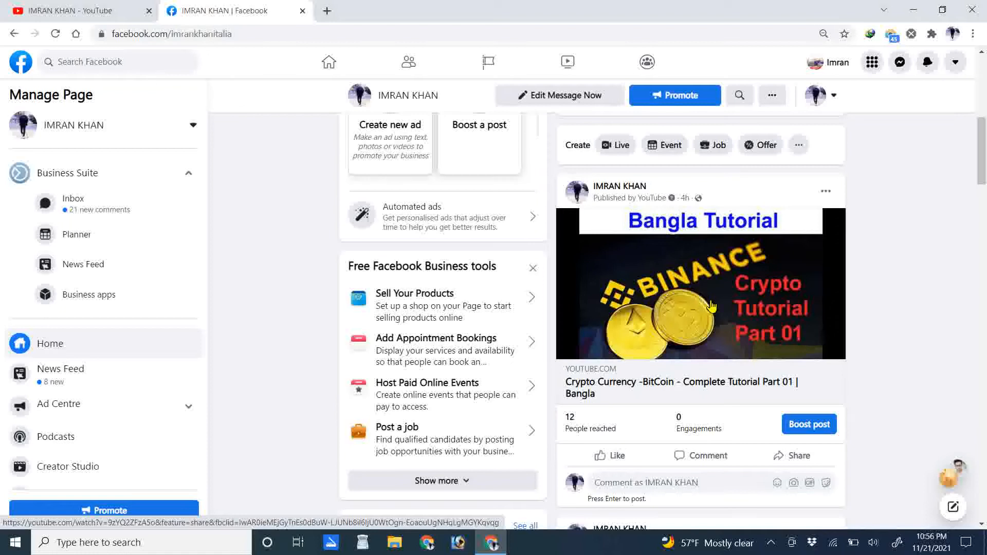
{"action": "scroll", "coordinate": [712, 307], "scroll_direction": "up", "scroll_amount": 1}
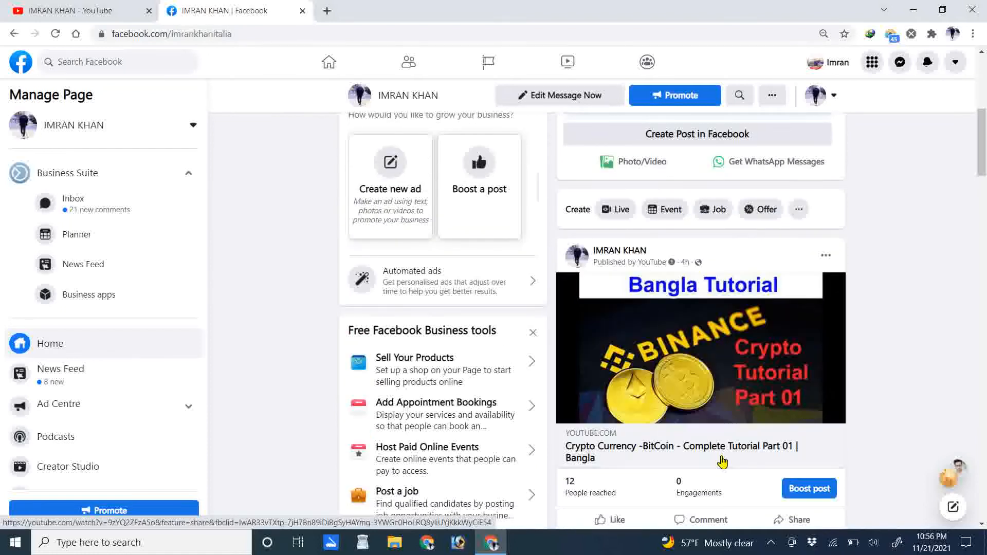
{"action": "scroll", "coordinate": [722, 462], "scroll_direction": "down", "scroll_amount": 2}
{"action": "scroll", "coordinate": [678, 357], "scroll_direction": "up", "scroll_amount": 1}
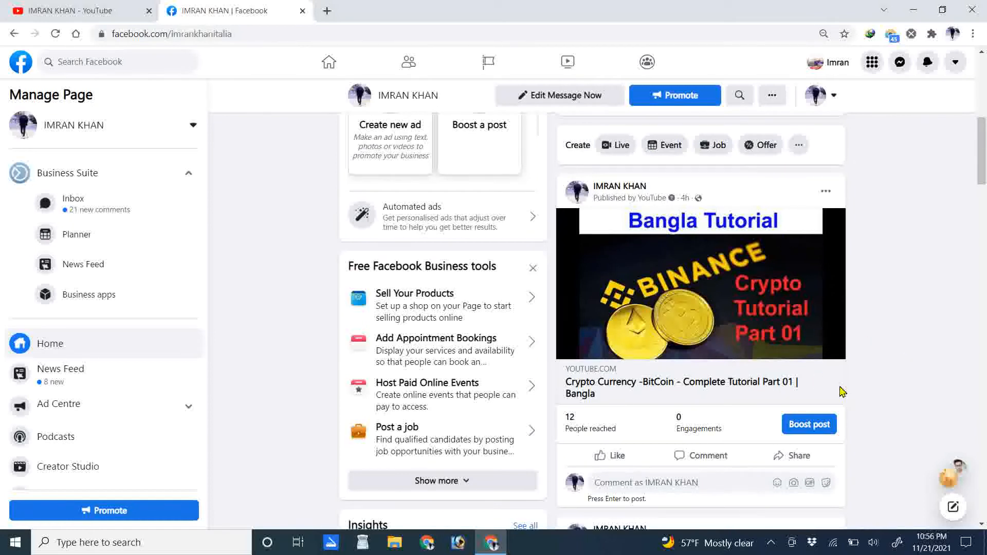
{"action": "scroll", "coordinate": [695, 392], "scroll_direction": "down", "scroll_amount": 1}
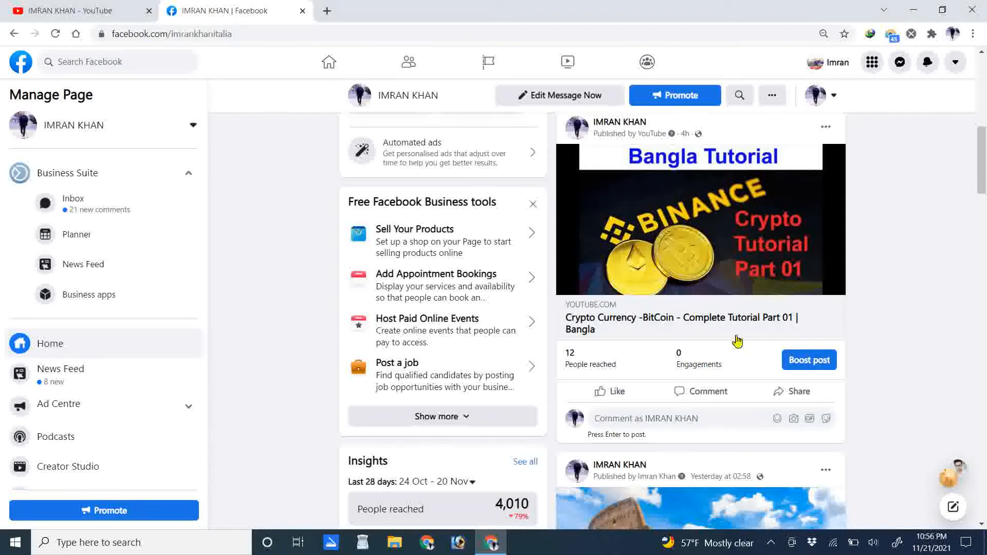
{"action": "scroll", "coordinate": [768, 352], "scroll_direction": "down", "scroll_amount": 5}
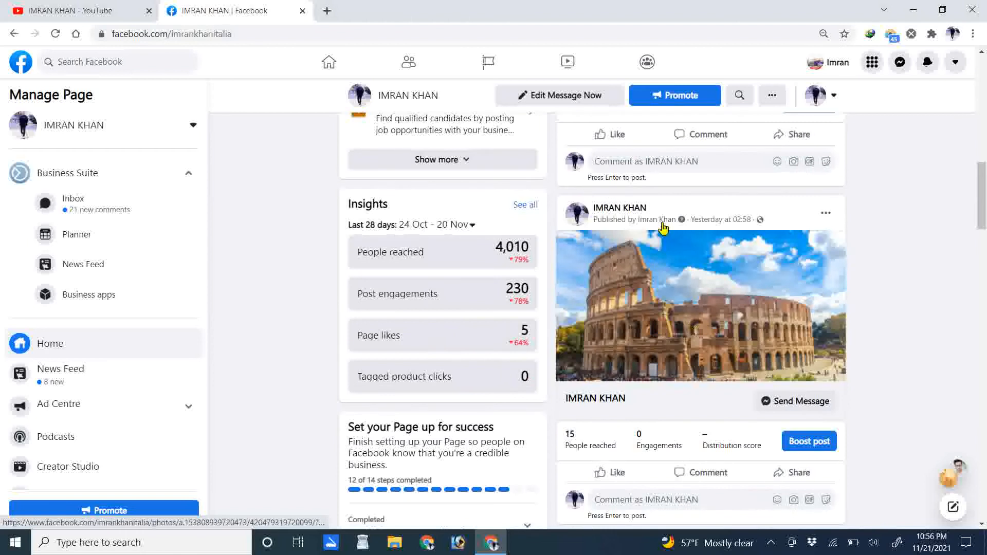
{"action": "scroll", "coordinate": [638, 294], "scroll_direction": "down", "scroll_amount": 1}
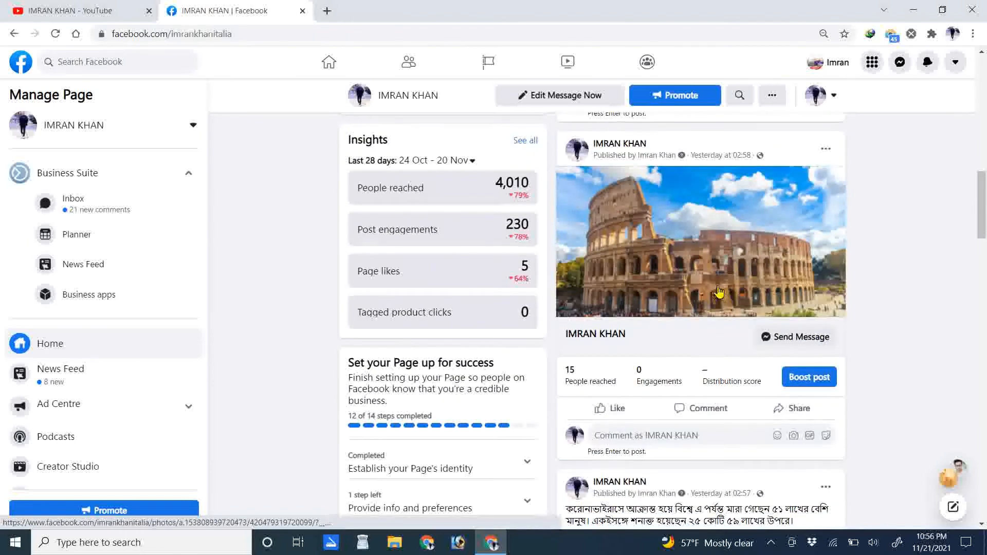
{"action": "scroll", "coordinate": [719, 292], "scroll_direction": "up", "scroll_amount": 2}
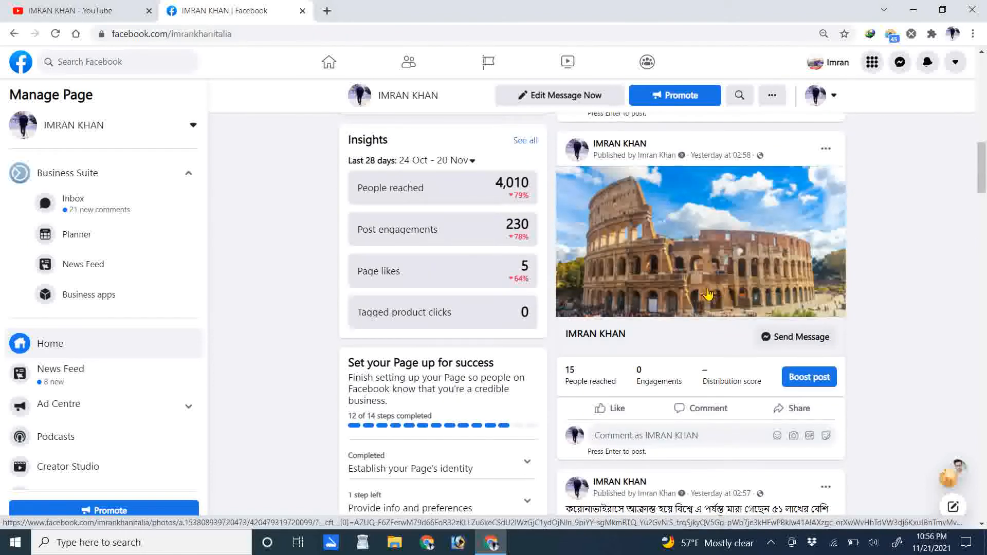
{"action": "scroll", "coordinate": [706, 293], "scroll_direction": "up", "scroll_amount": 2}
{"action": "scroll", "coordinate": [706, 294], "scroll_direction": "up", "scroll_amount": 2}
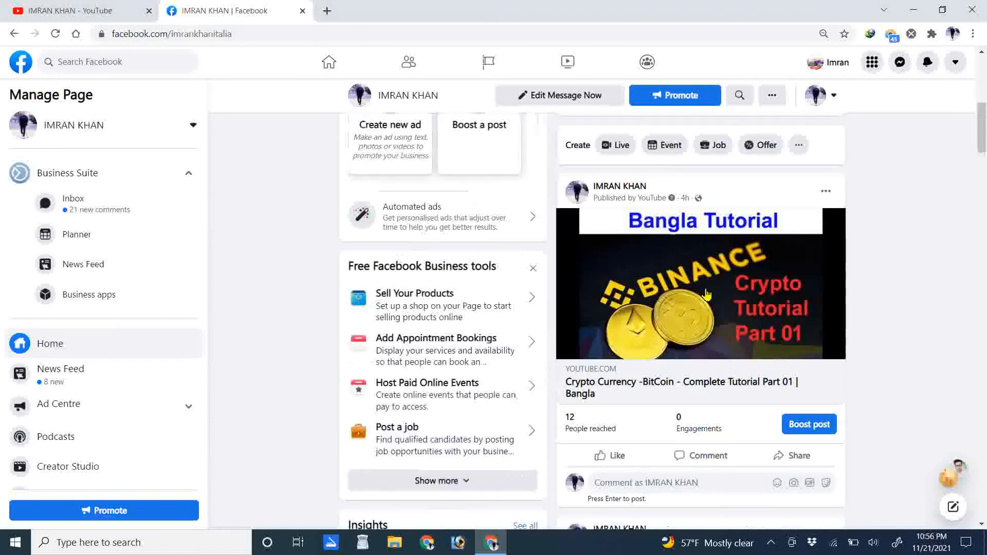
{"action": "scroll", "coordinate": [707, 293], "scroll_direction": "up", "scroll_amount": 2}
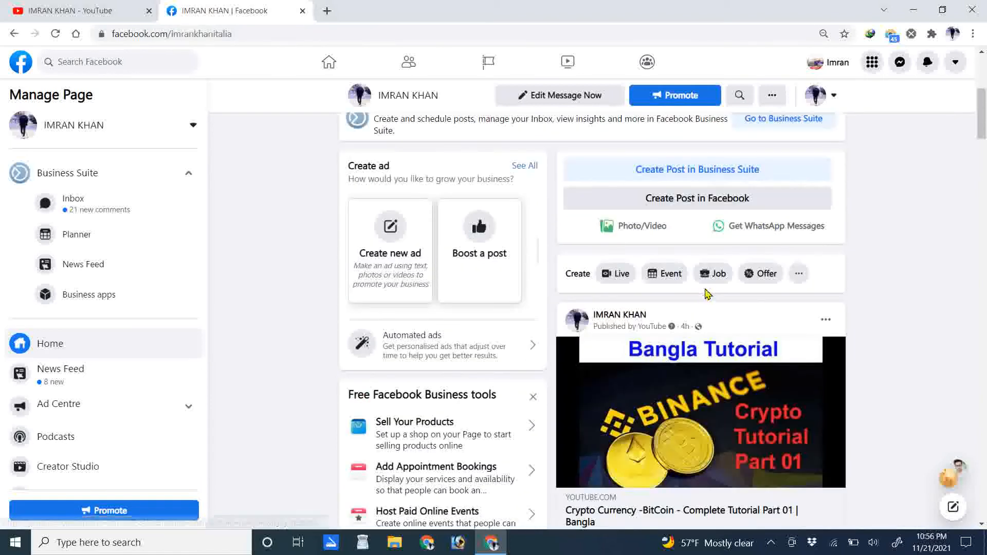
{"action": "scroll", "coordinate": [683, 300], "scroll_direction": "up", "scroll_amount": 2}
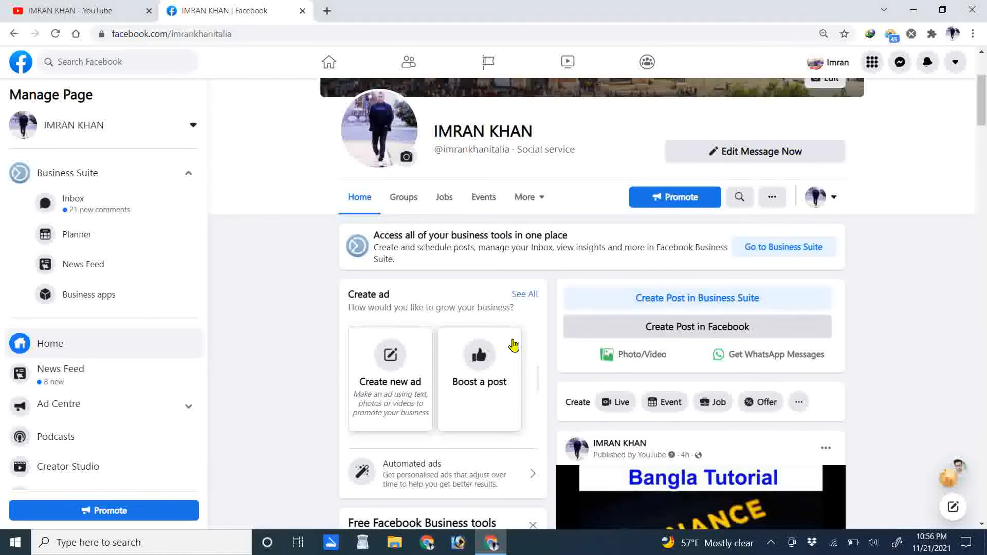
{"action": "scroll", "coordinate": [366, 368], "scroll_direction": "down", "scroll_amount": 1}
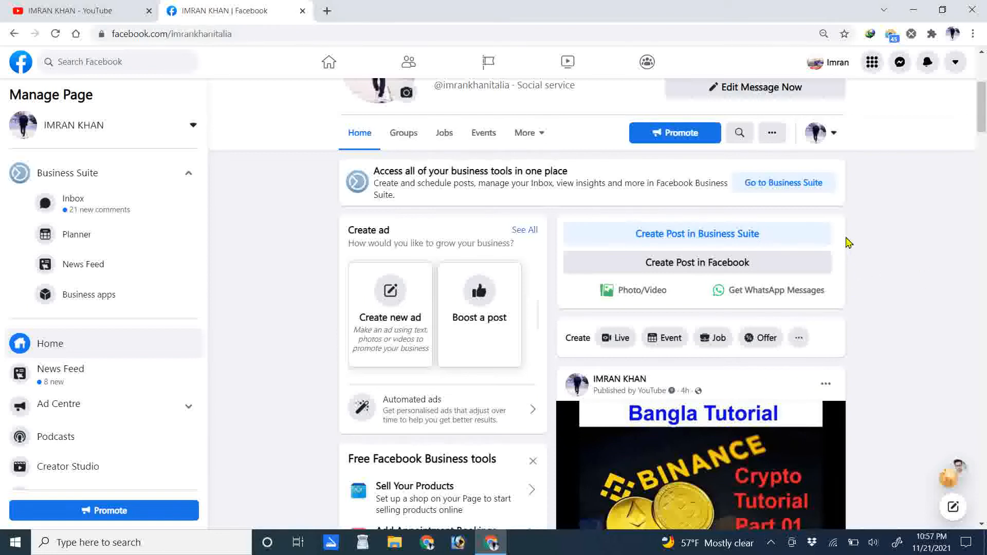
{"action": "scroll", "coordinate": [872, 237], "scroll_direction": "down", "scroll_amount": 2}
{"action": "scroll", "coordinate": [877, 244], "scroll_direction": "up", "scroll_amount": 1}
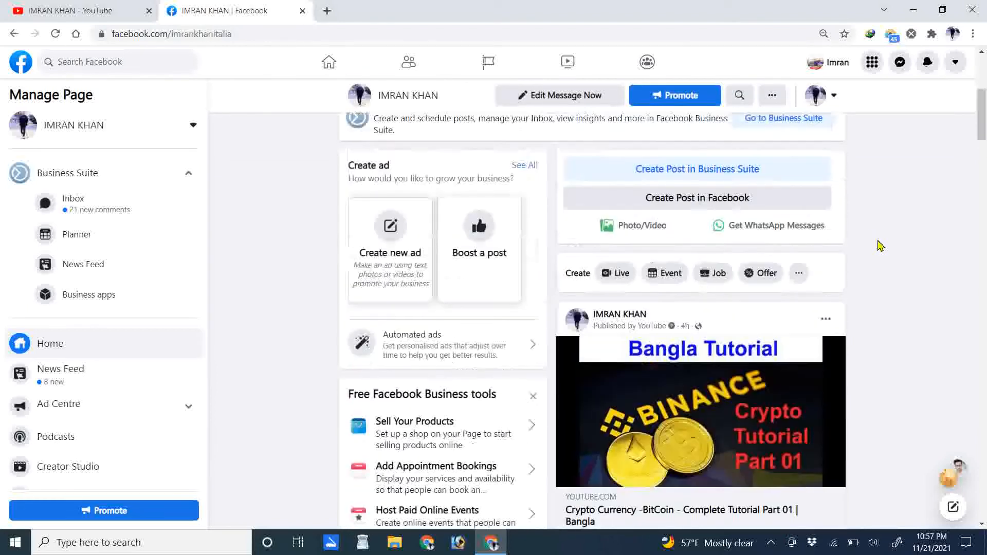
{"action": "scroll", "coordinate": [854, 233], "scroll_direction": "up", "scroll_amount": 1}
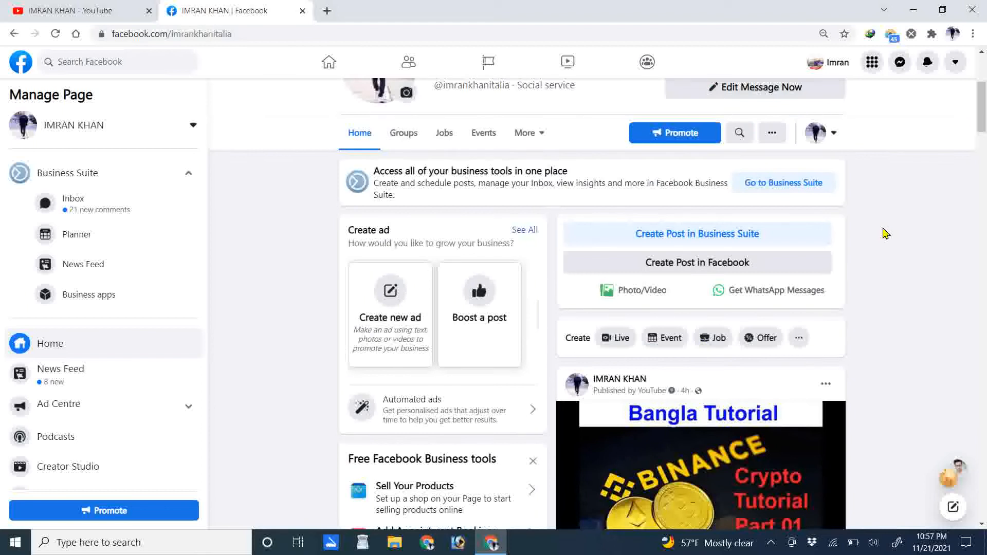
Step: Start boosting the page's post "Crypto Currency -BitCoin - Complete Tutorial Part 01 | Bangla"
{"action": "scroll", "coordinate": [927, 296], "scroll_direction": "down", "scroll_amount": 3}
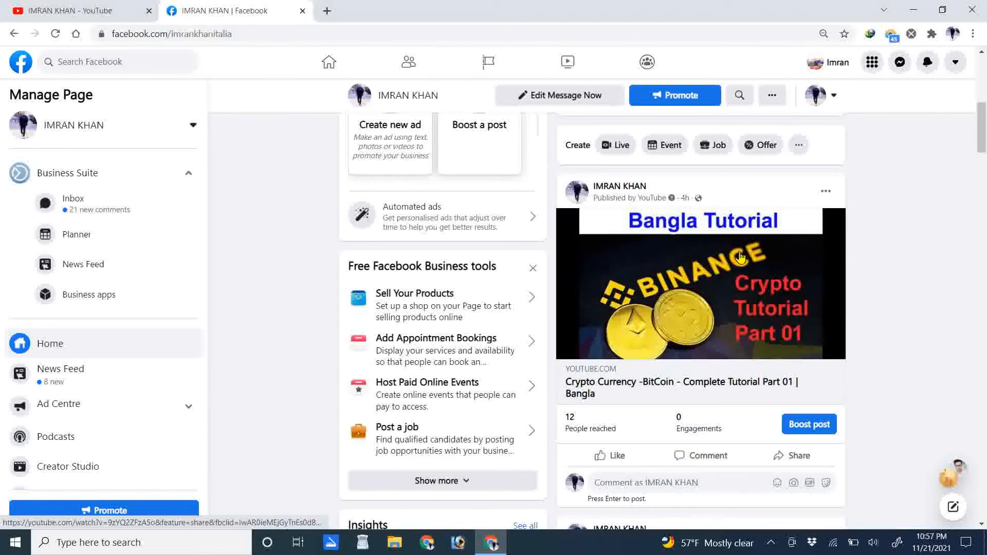
{"action": "scroll", "coordinate": [688, 322], "scroll_direction": "down", "scroll_amount": 1}
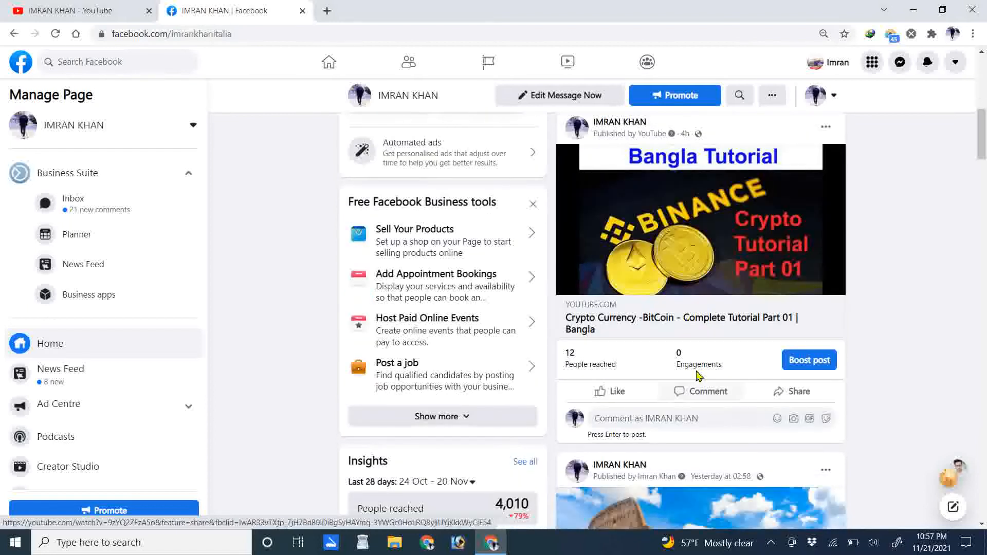
{"action": "left_click", "coordinate": [812, 364]}
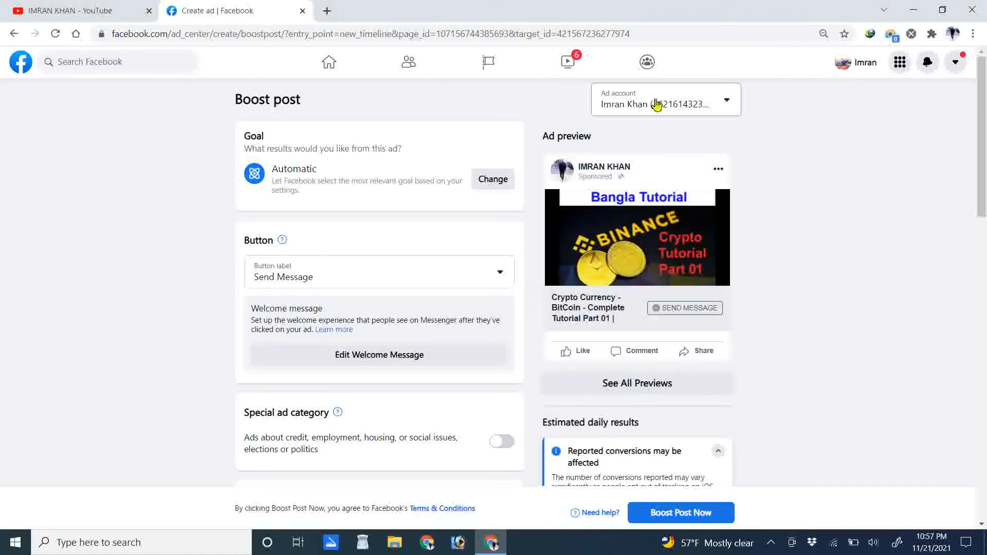
Step: Check which ad accounts are available for the boost, keeping the selected BDT account
{"action": "left_click", "coordinate": [715, 108]}
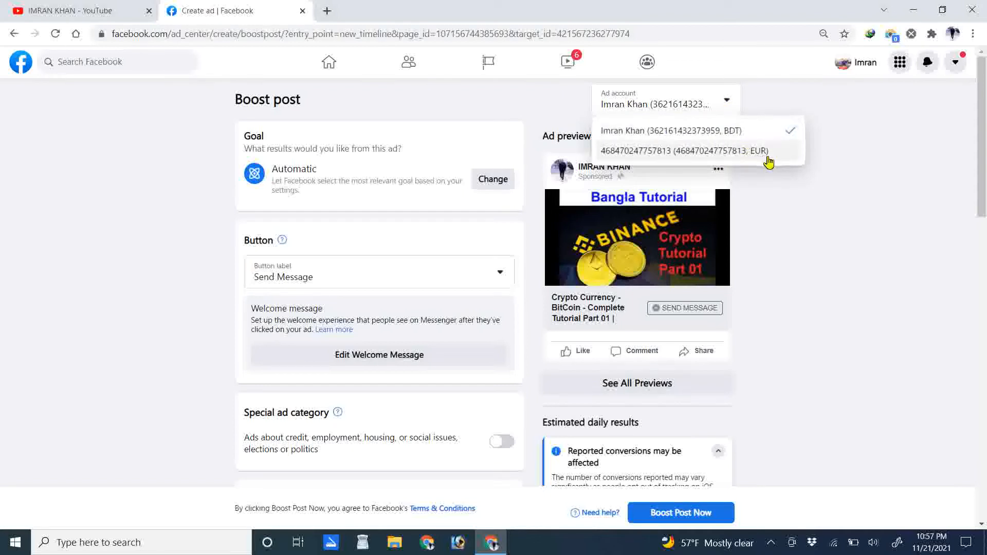
{"action": "left_click", "coordinate": [754, 104]}
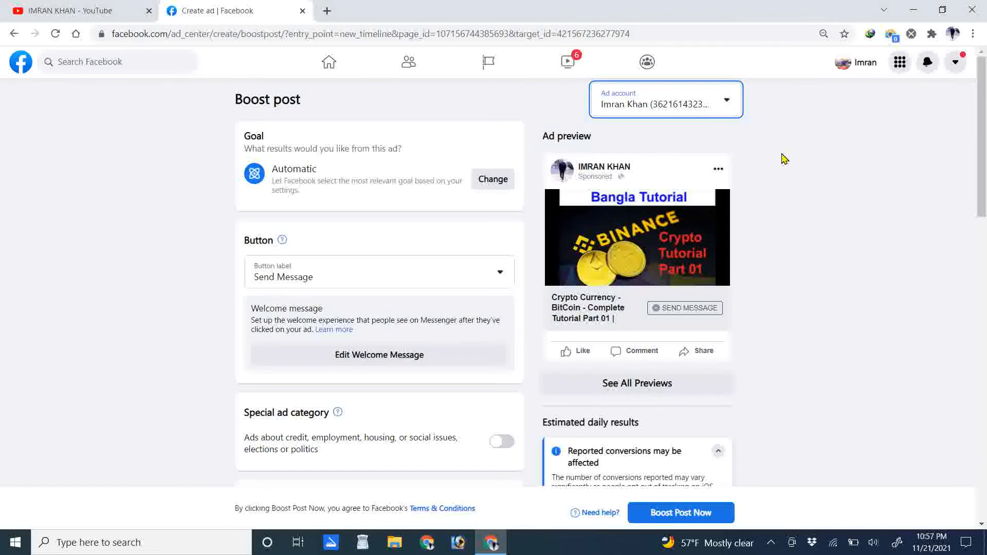
{"action": "left_click", "coordinate": [721, 100]}
{"action": "left_click", "coordinate": [791, 99]}
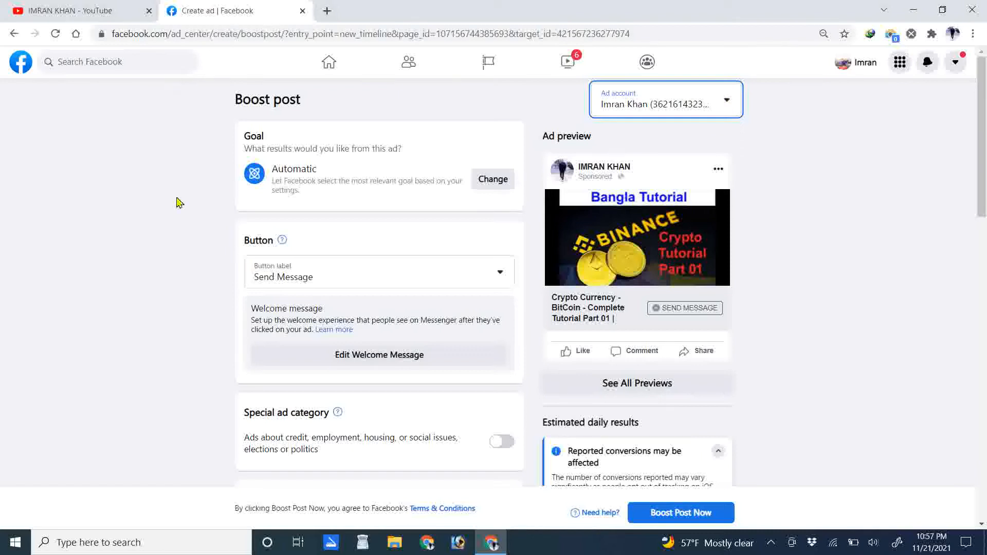
Step: Set the ad goal to Get more engagement after comparing the available goal options
{"action": "left_click_drag", "start_coordinate": [243, 149], "coordinate": [421, 153]}
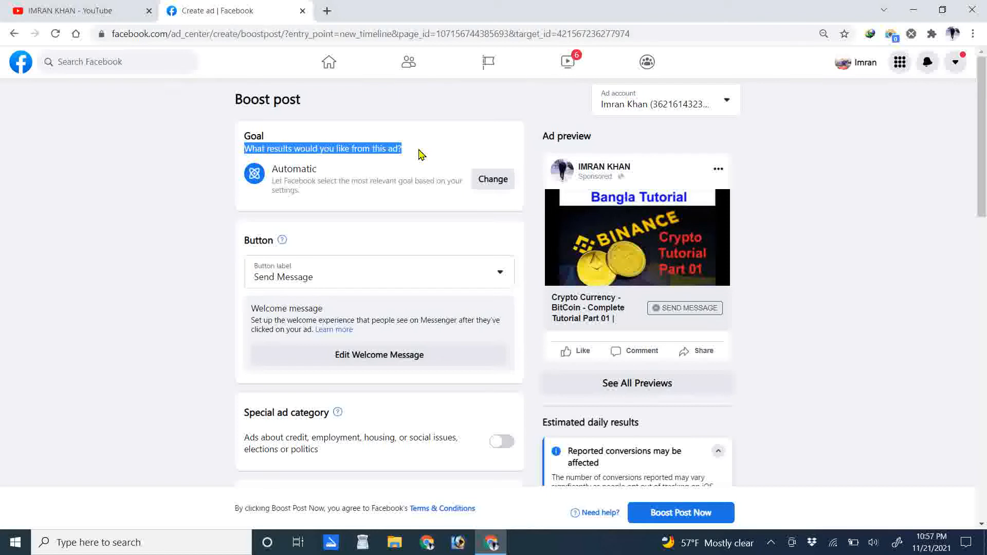
{"action": "left_click", "coordinate": [430, 156]}
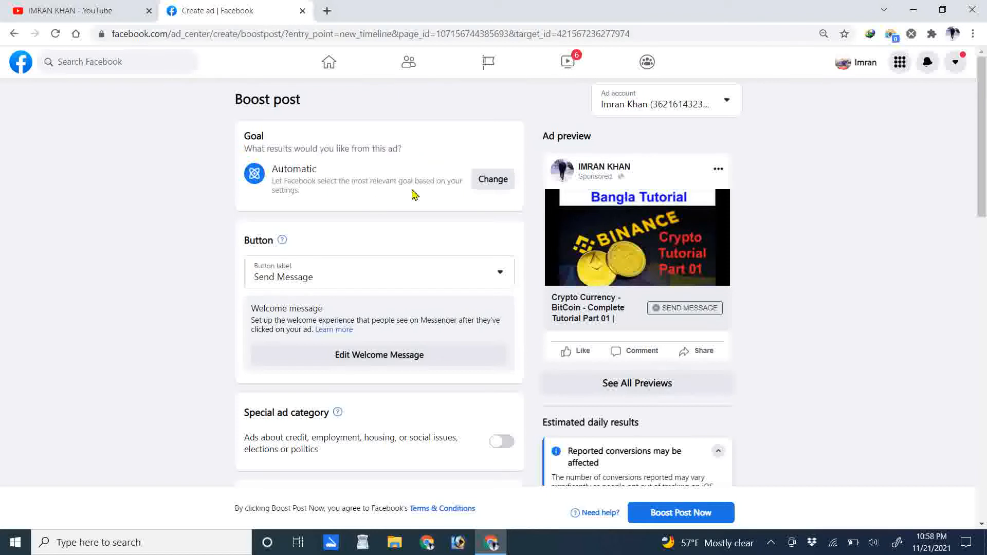
{"action": "left_click", "coordinate": [493, 191]}
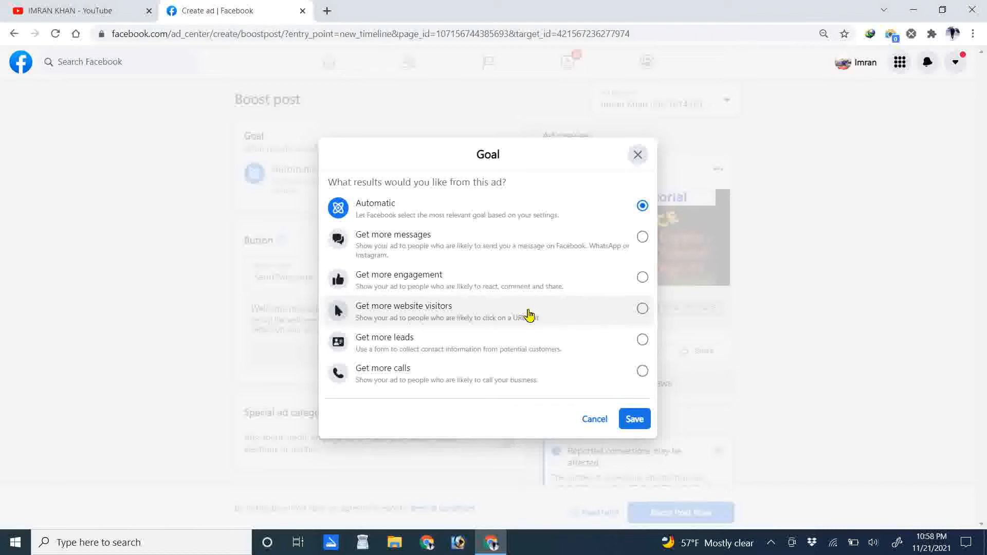
{"action": "left_click", "coordinate": [642, 309]}
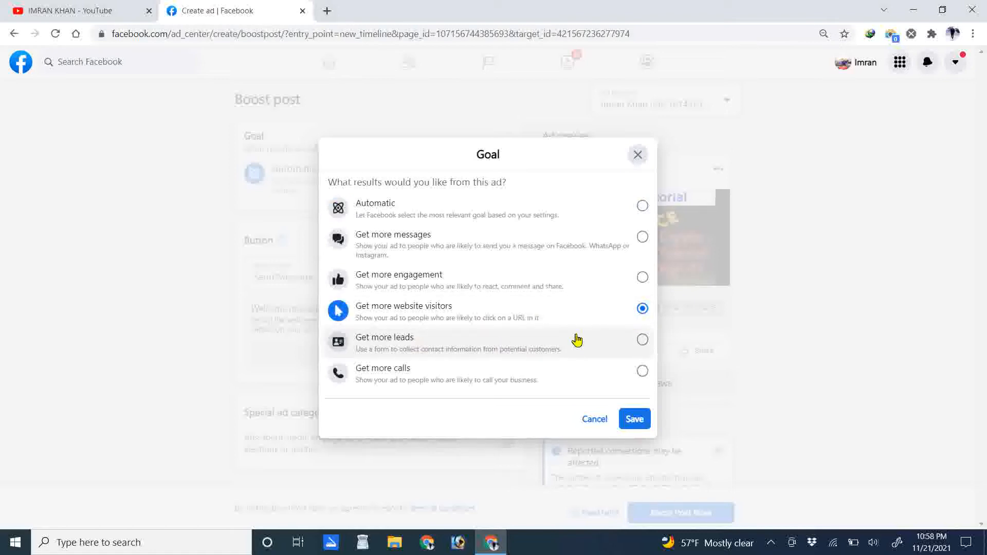
{"action": "left_click", "coordinate": [642, 343]}
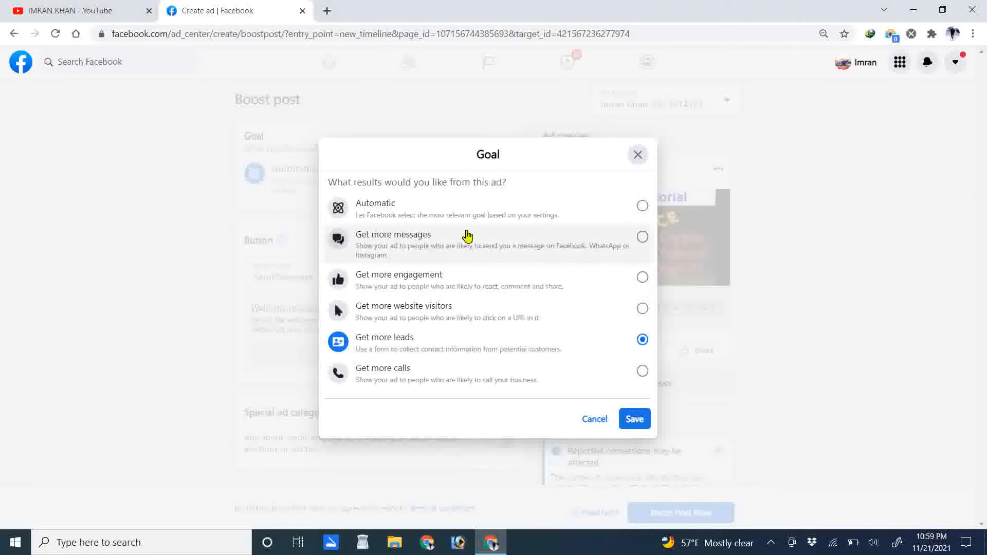
{"action": "left_click", "coordinate": [641, 215]}
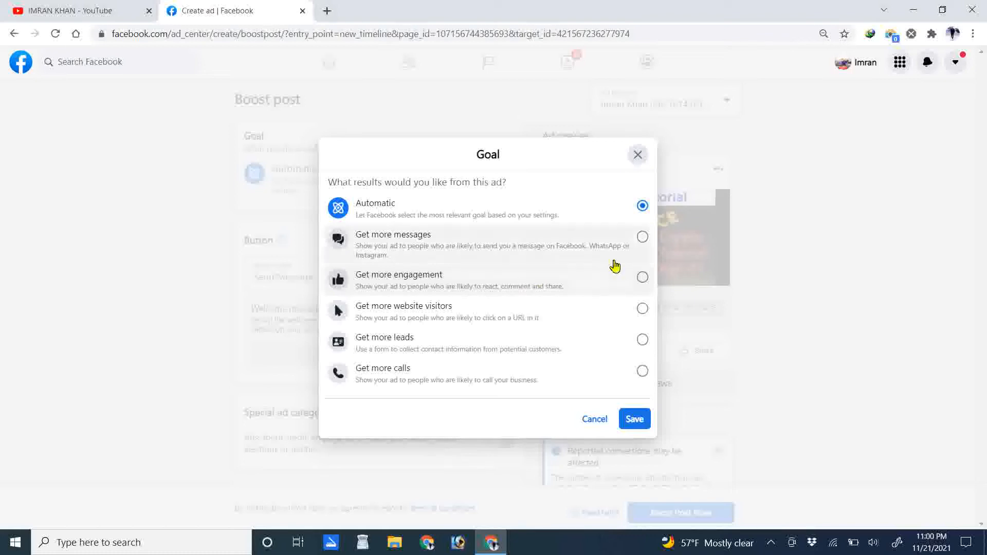
{"action": "left_click", "coordinate": [640, 277]}
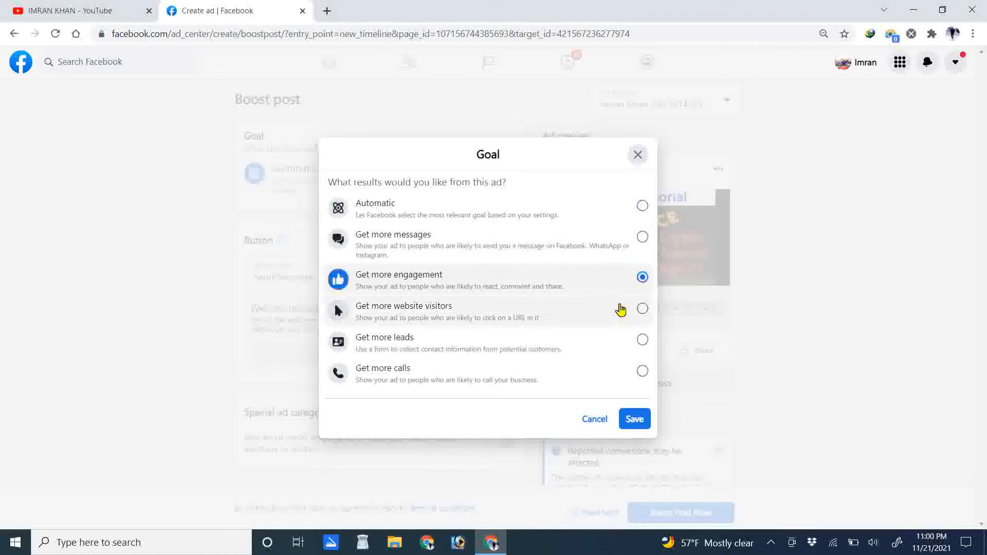
{"action": "left_click", "coordinate": [638, 419]}
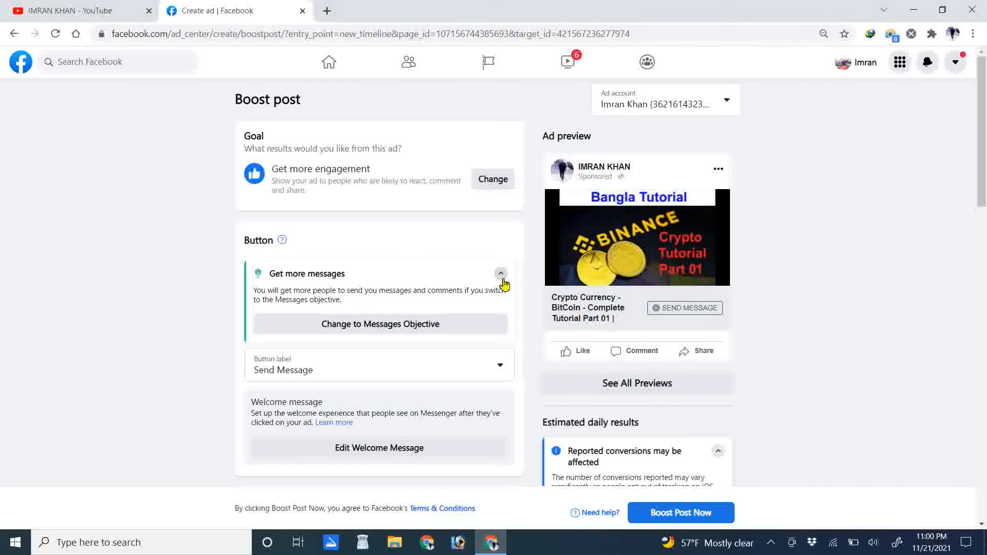
Step: Change the ad goal to Get more website visitors and save it
{"action": "scroll", "coordinate": [432, 290], "scroll_direction": "down", "scroll_amount": 2}
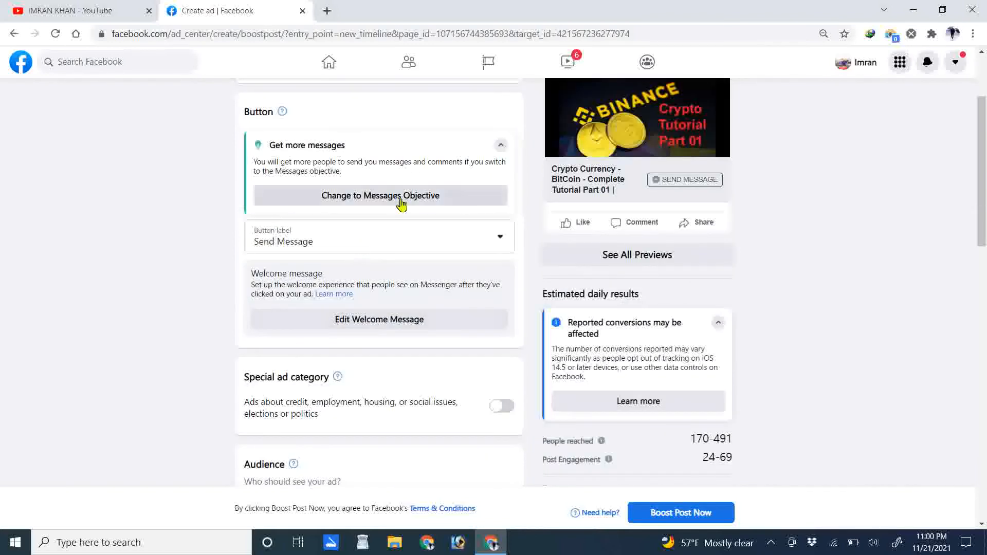
{"action": "left_click", "coordinate": [436, 202]}
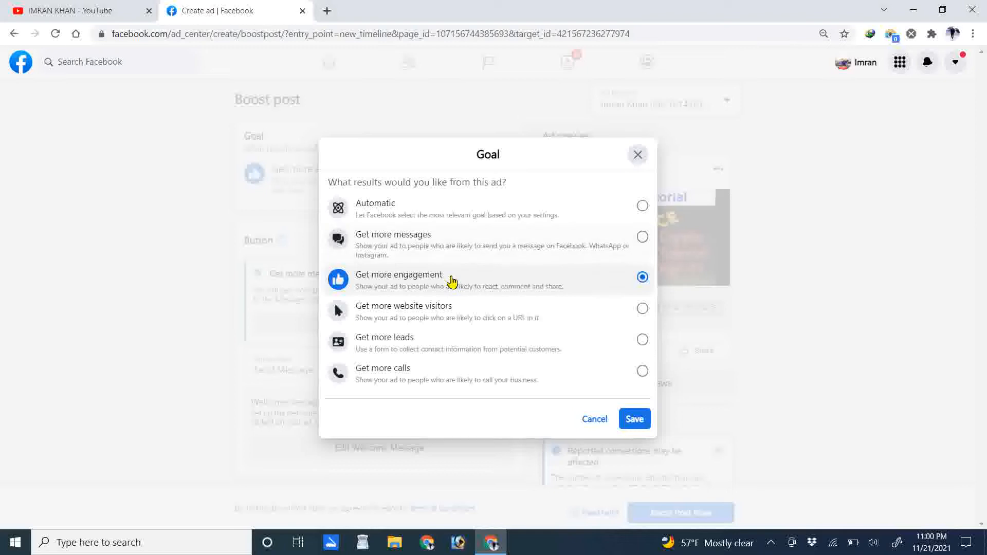
{"action": "left_click", "coordinate": [511, 316]}
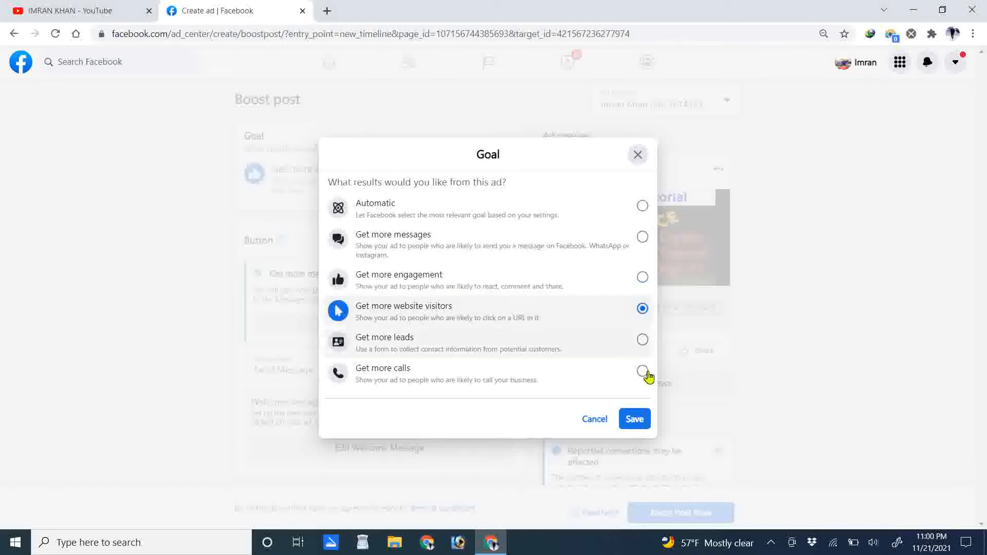
{"action": "left_click", "coordinate": [635, 420]}
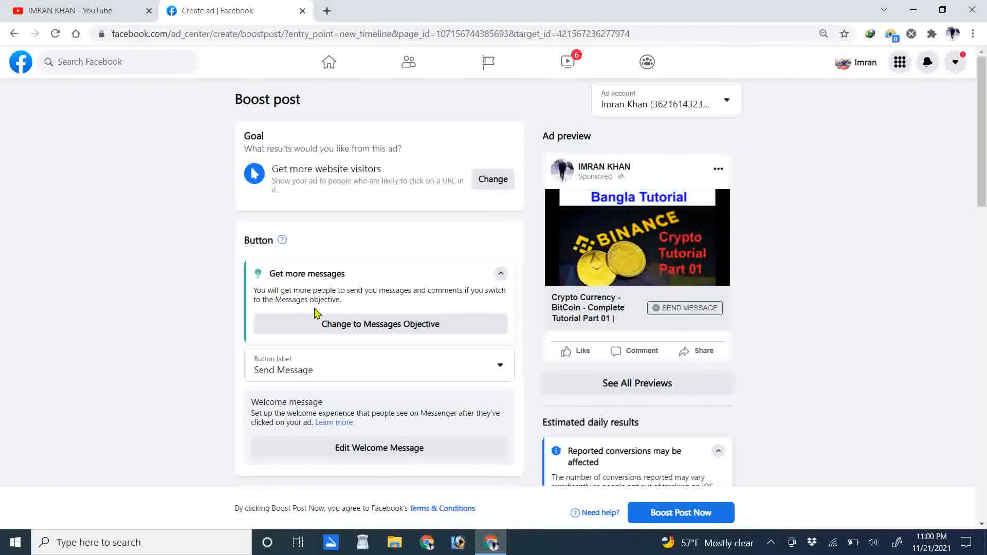
Step: Review the button label options against the ad preview and set the label to No button
{"action": "scroll", "coordinate": [143, 332], "scroll_direction": "down", "scroll_amount": 1}
{"action": "scroll", "coordinate": [142, 331], "scroll_direction": "down", "scroll_amount": 1}
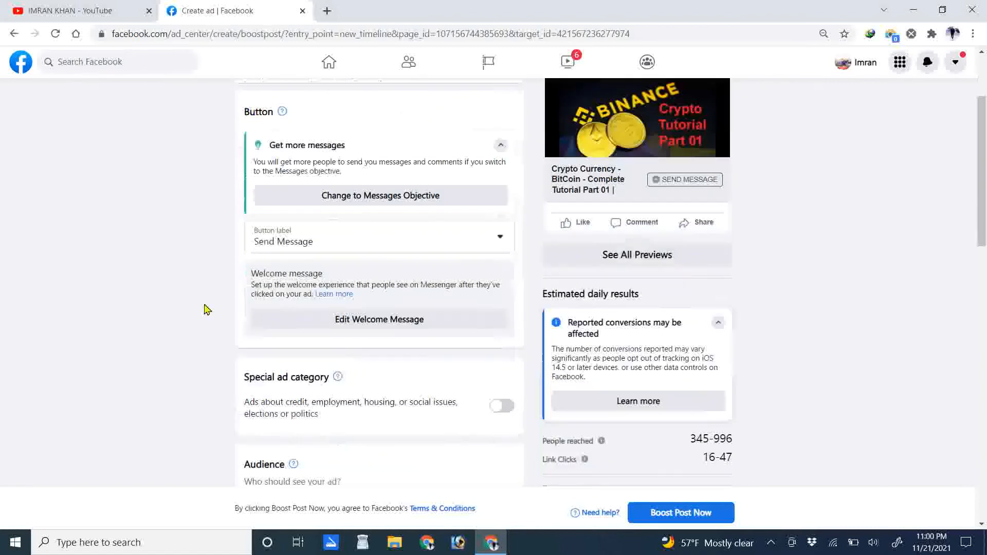
{"action": "left_click", "coordinate": [410, 242]}
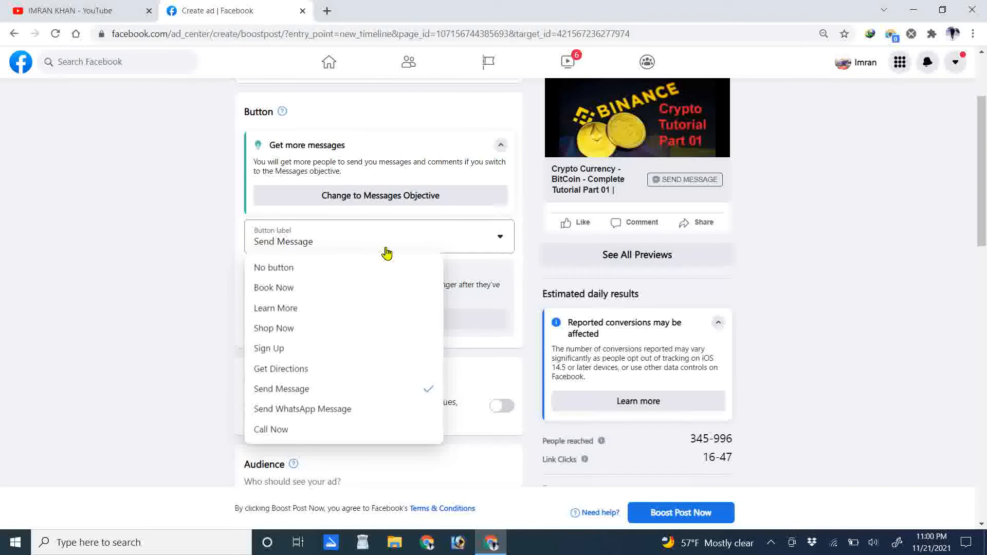
{"action": "left_click", "coordinate": [831, 261]}
{"action": "scroll", "coordinate": [787, 293], "scroll_direction": "up", "scroll_amount": 1}
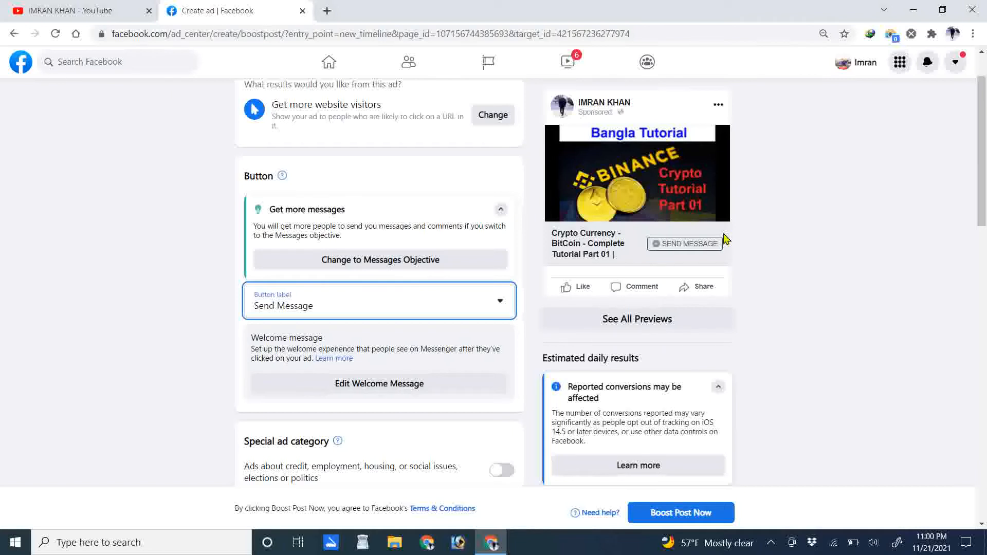
{"action": "left_click", "coordinate": [500, 307]}
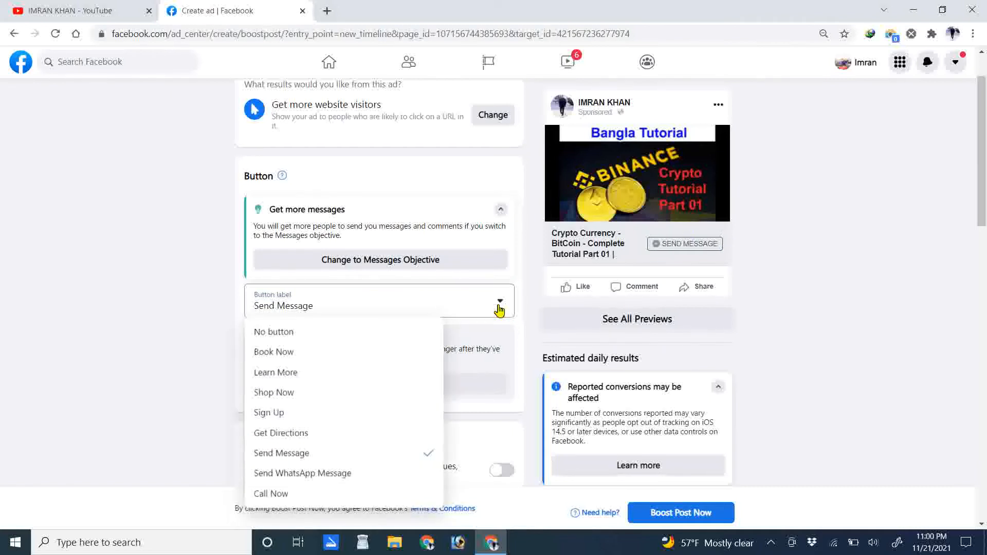
{"action": "left_click", "coordinate": [381, 331]}
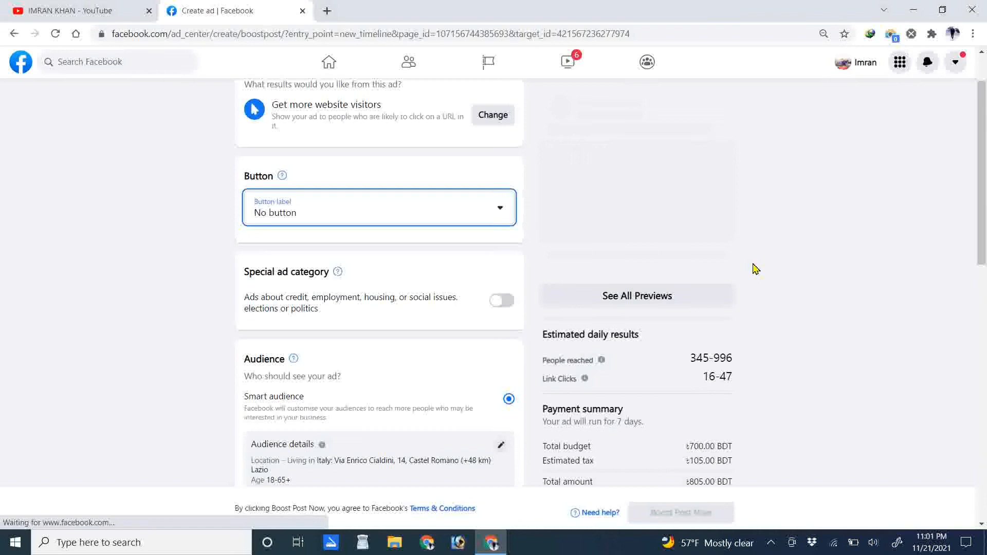
{"action": "scroll", "coordinate": [756, 269], "scroll_direction": "up", "scroll_amount": 1}
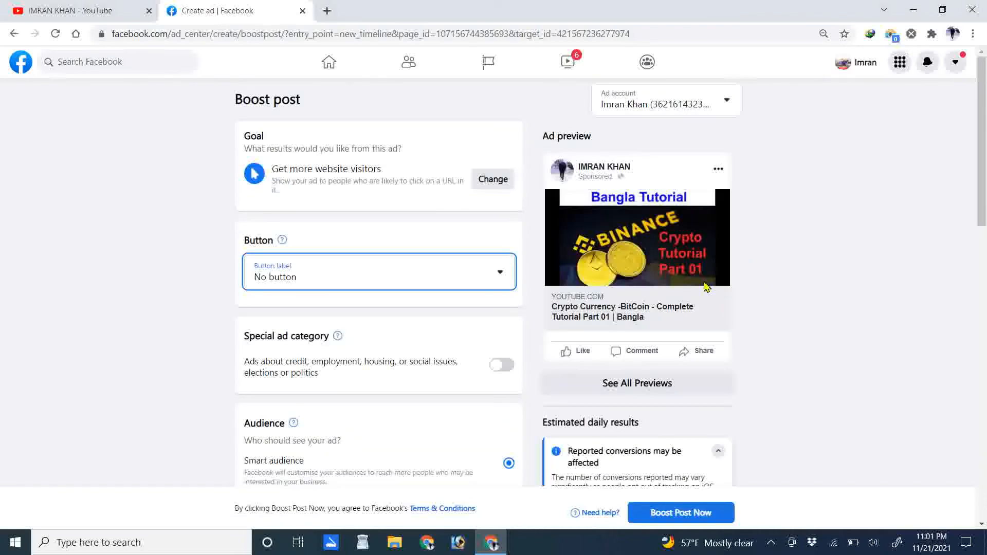
Step: Set the ad's button label to Learn More
{"action": "left_click", "coordinate": [412, 287]}
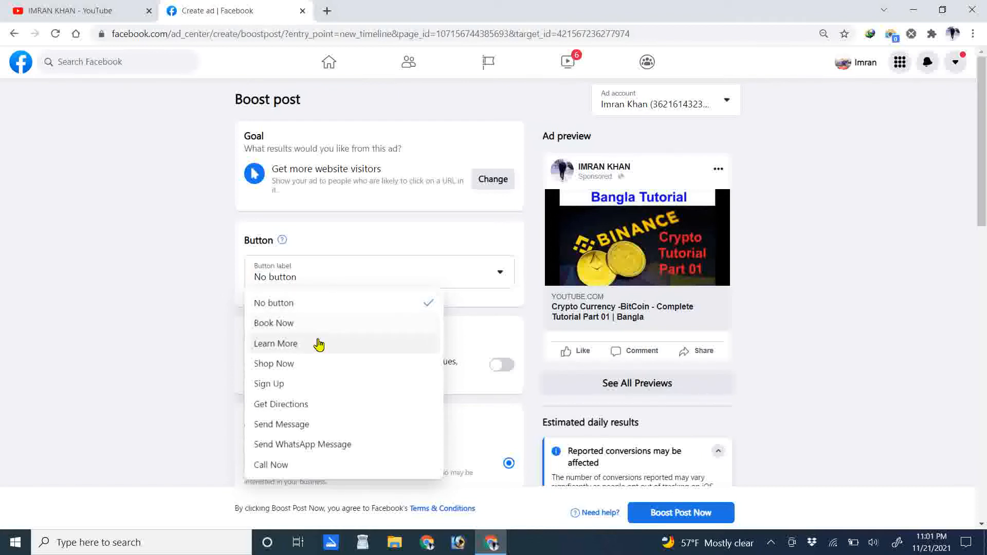
{"action": "left_click", "coordinate": [291, 344]}
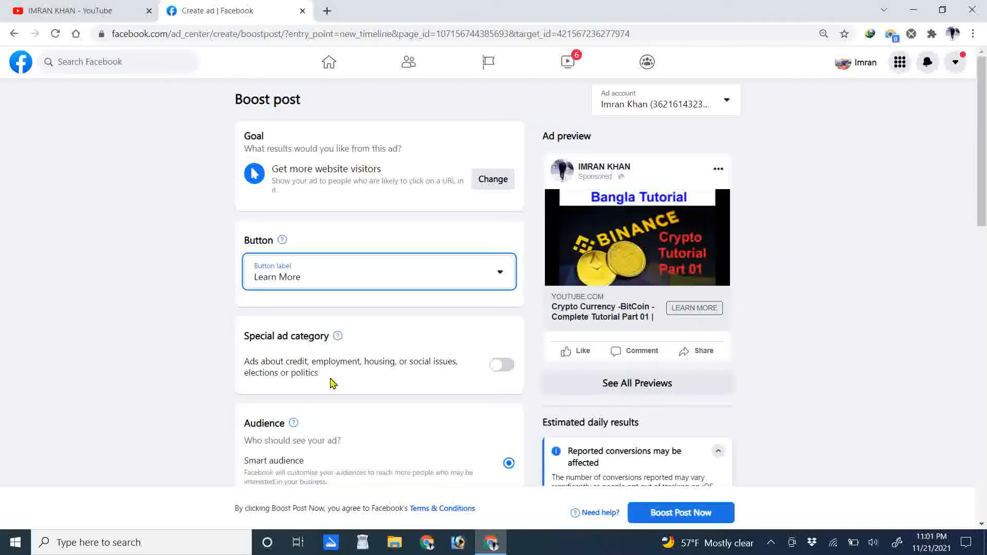
Step: Check which special ad categories are offered, leaving the special ad category option turned off
{"action": "scroll", "coordinate": [302, 386], "scroll_direction": "down", "scroll_amount": 3}
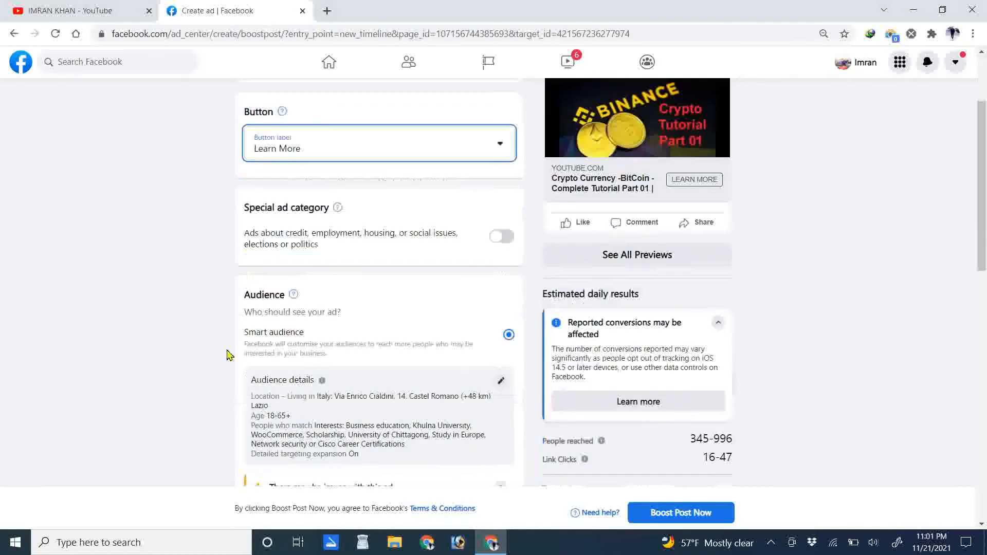
{"action": "left_click", "coordinate": [501, 237]}
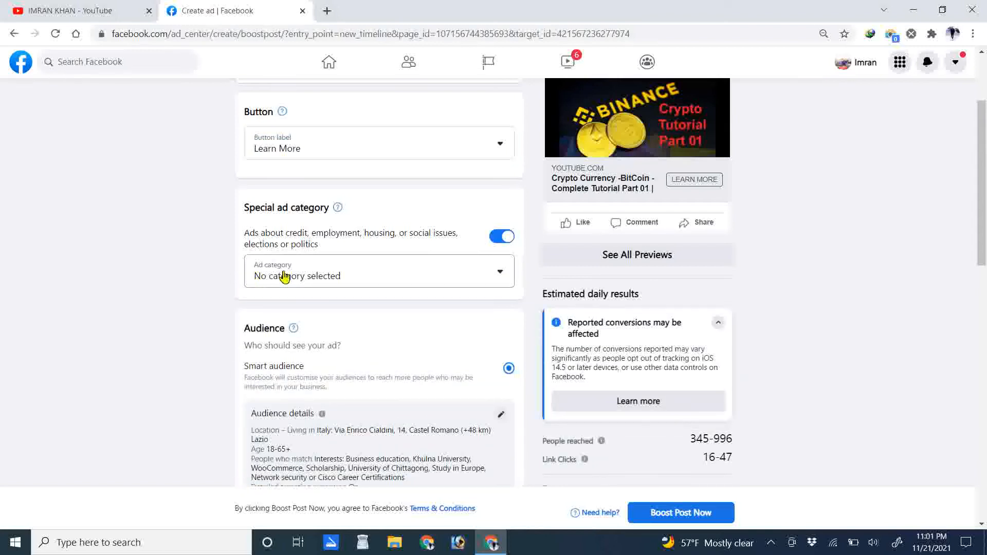
{"action": "left_click", "coordinate": [501, 241]}
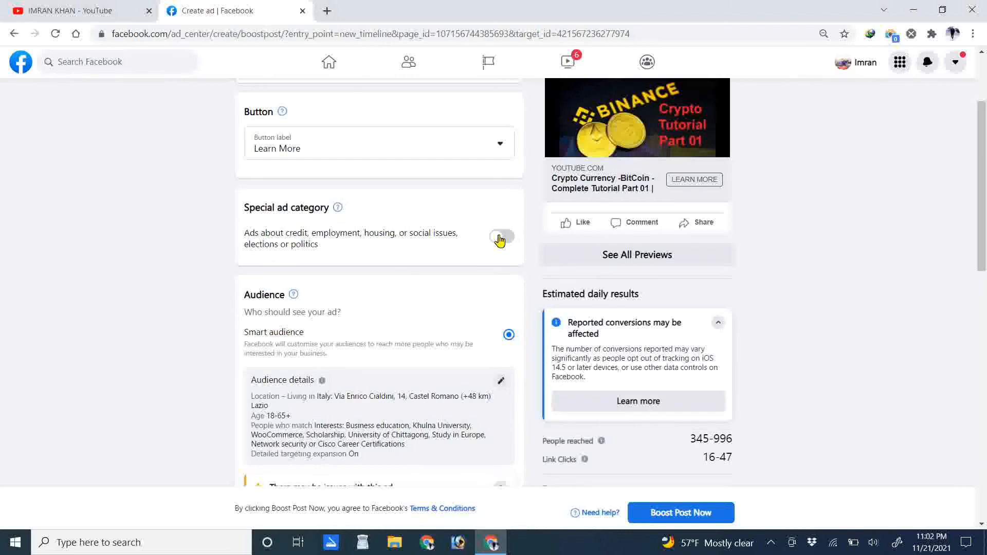
{"action": "left_click", "coordinate": [499, 237]}
{"action": "scroll", "coordinate": [411, 247], "scroll_direction": "down", "scroll_amount": 1}
{"action": "left_click", "coordinate": [403, 216]}
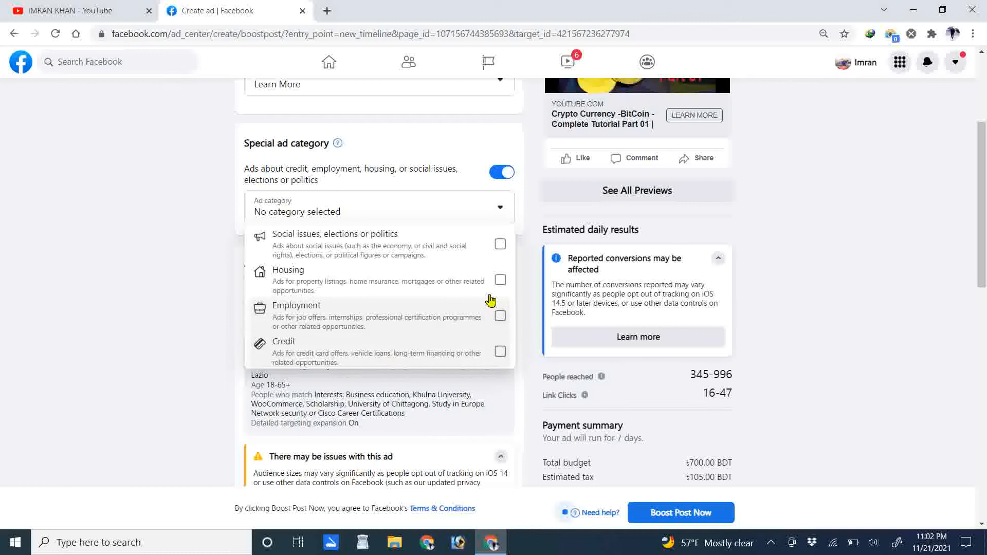
{"action": "left_click", "coordinate": [502, 173]}
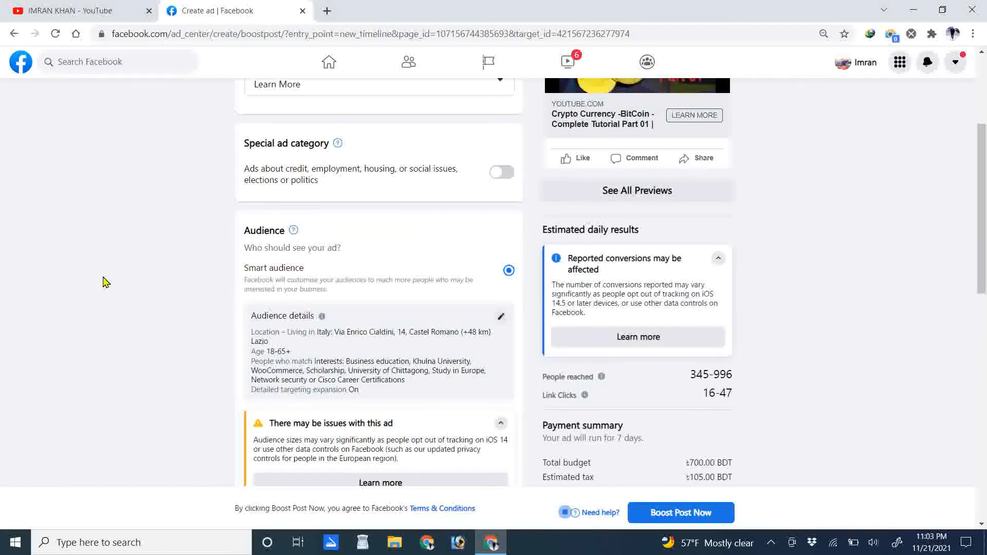
Step: Switch the ad's audience from Smart audience to People you choose through targeting
{"action": "scroll", "coordinate": [289, 161], "scroll_direction": "down", "scroll_amount": 2}
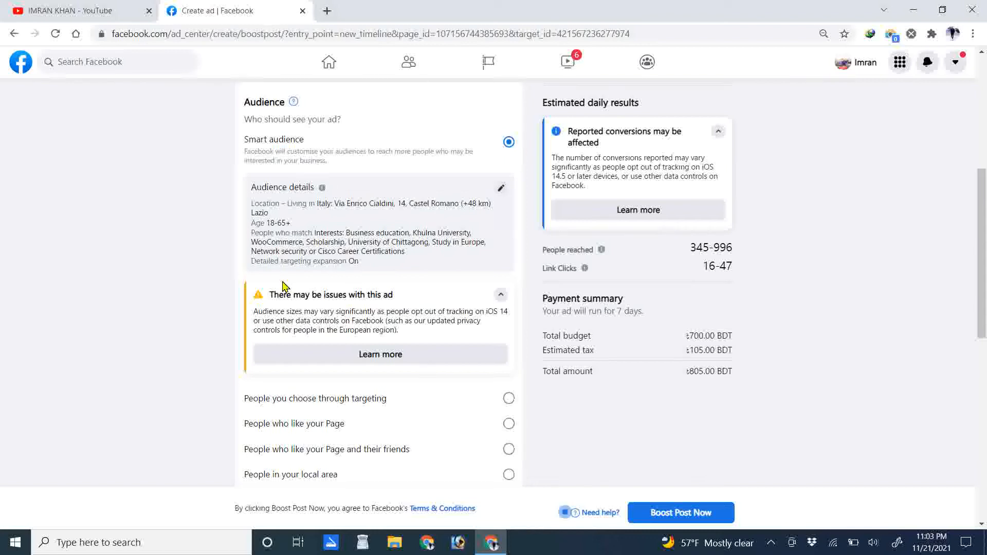
{"action": "scroll", "coordinate": [282, 286], "scroll_direction": "down", "scroll_amount": 1}
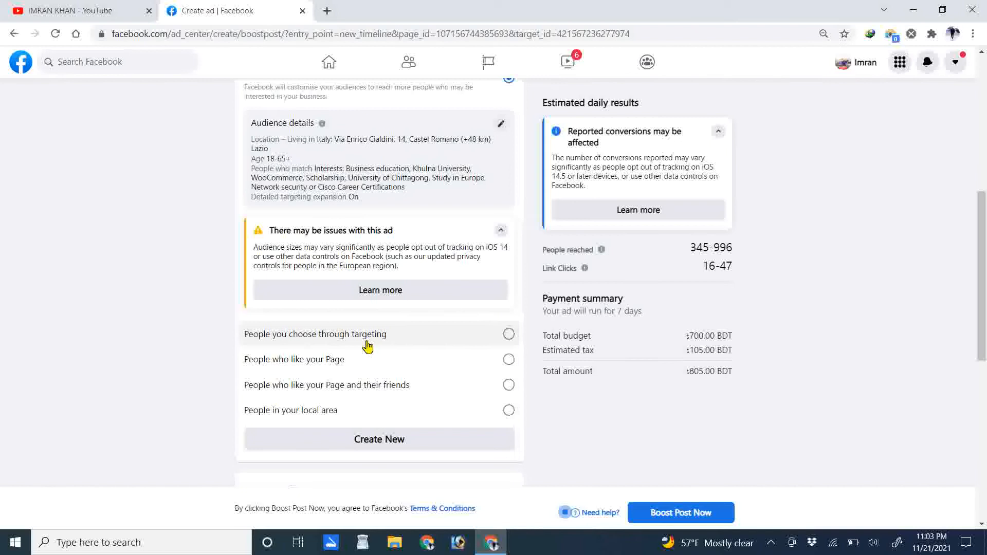
{"action": "left_click", "coordinate": [508, 334]}
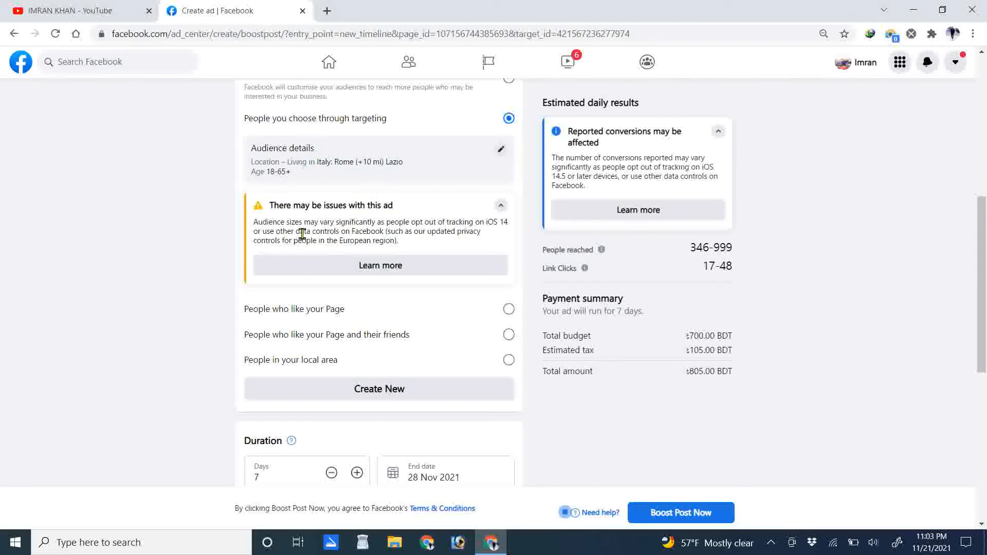
Step: Edit the targeted audience, keeping the gender at All and setting the maximum age to 50
{"action": "left_click", "coordinate": [501, 151]}
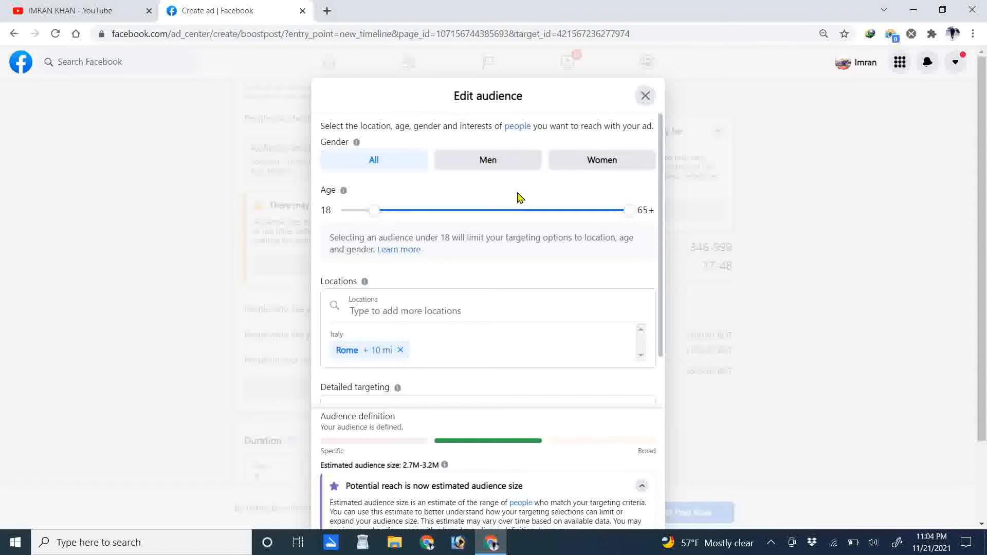
{"action": "left_click", "coordinate": [488, 160]}
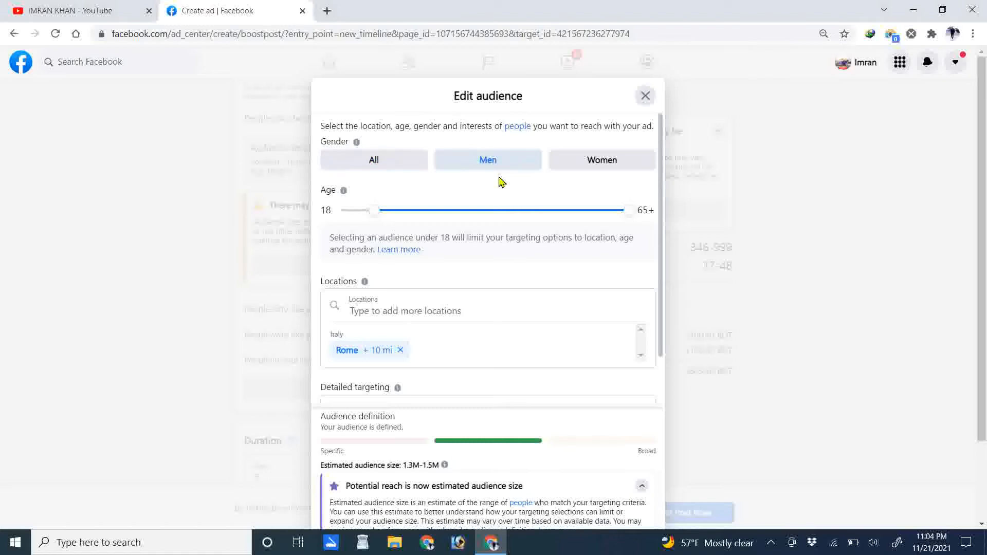
{"action": "left_click", "coordinate": [611, 162]}
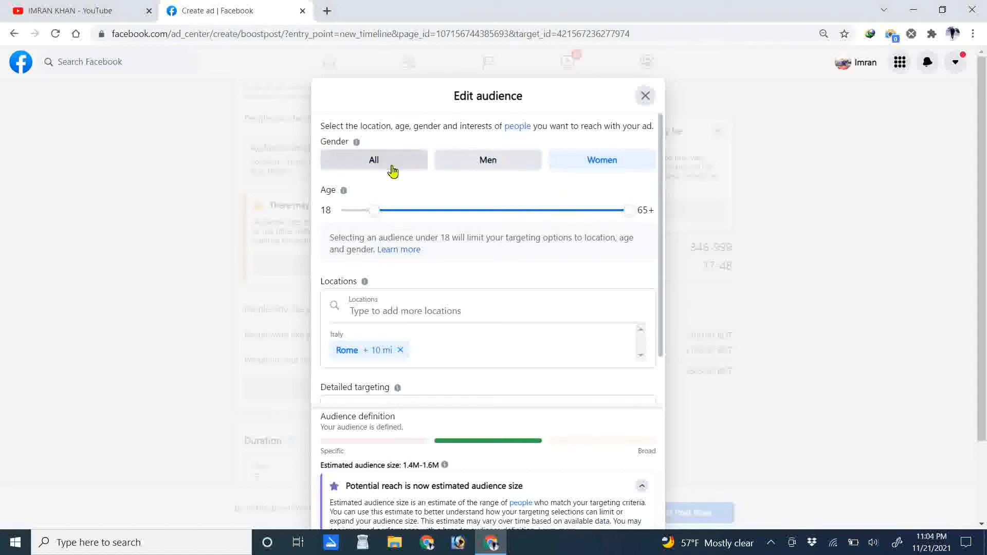
{"action": "left_click", "coordinate": [392, 167]}
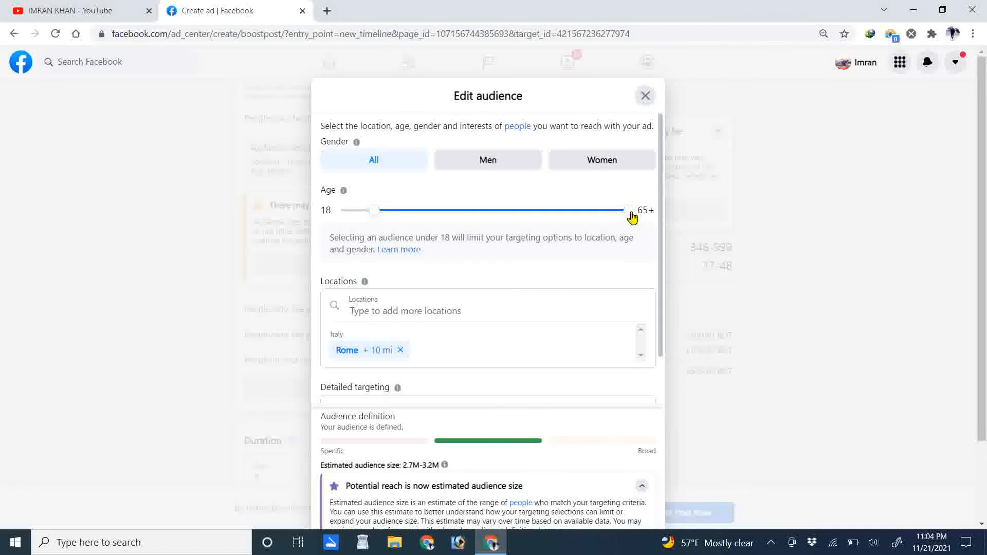
{"action": "left_click_drag", "start_coordinate": [632, 216], "coordinate": [439, 219]}
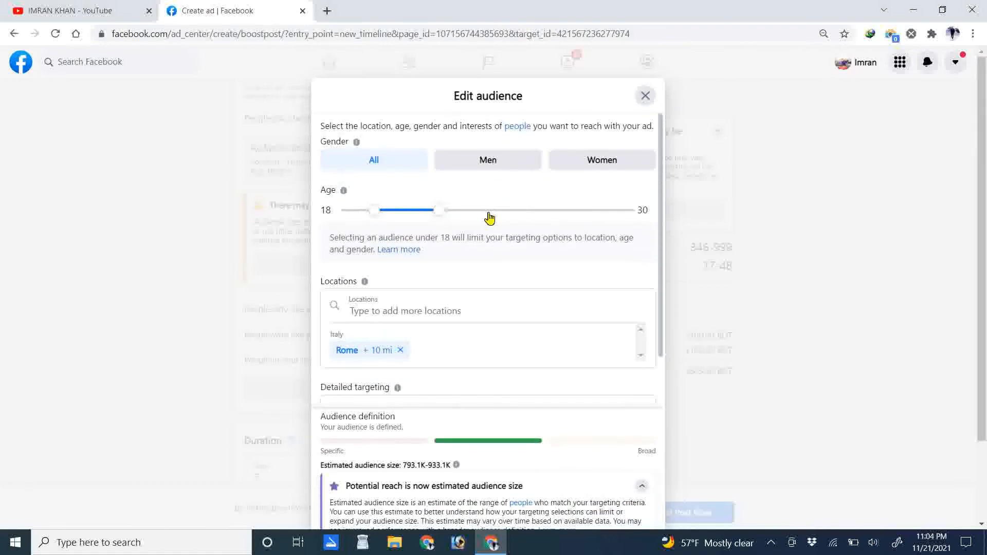
{"action": "left_click_drag", "start_coordinate": [443, 226], "coordinate": [555, 219]}
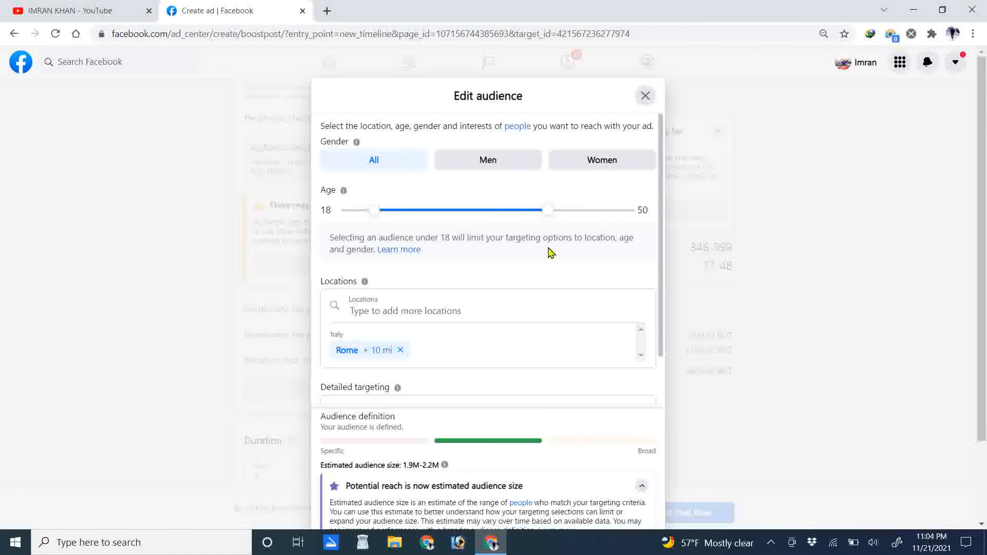
{"action": "scroll", "coordinate": [522, 266], "scroll_direction": "down", "scroll_amount": 1}
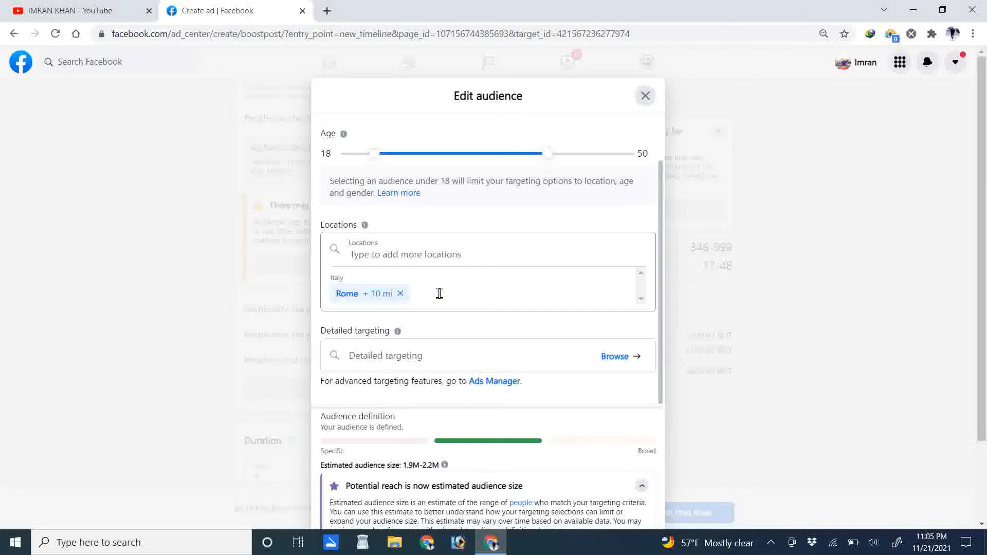
Step: Remove Rome from the audience's locations
{"action": "left_click", "coordinate": [400, 293]}
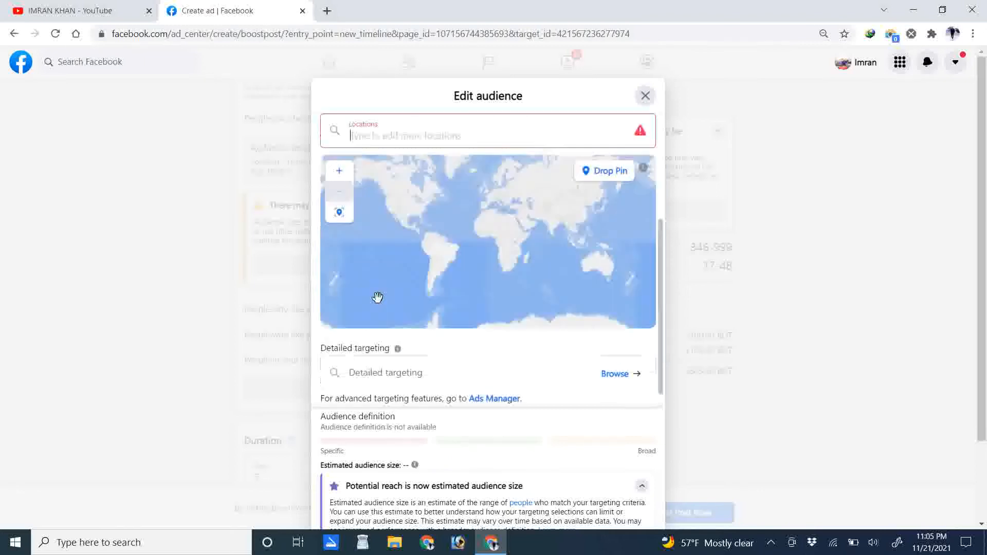
{"action": "left_click", "coordinate": [390, 374]}
{"action": "type", "text": "united"}
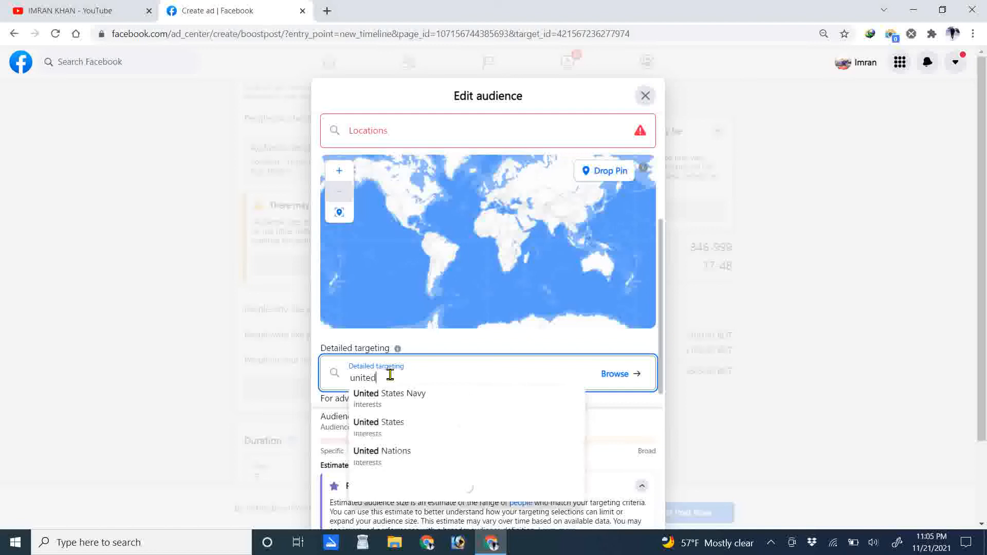
{"action": "left_click", "coordinate": [442, 424]}
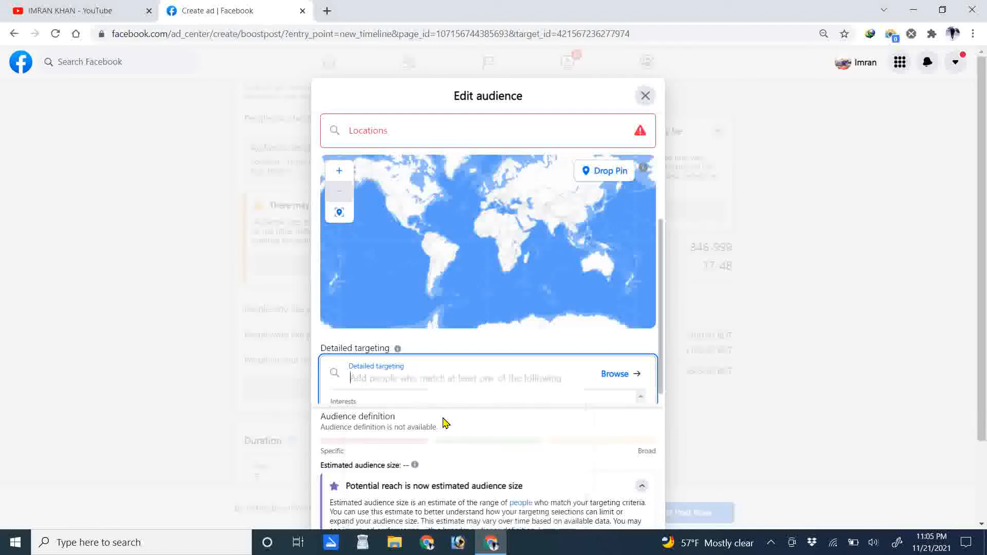
{"action": "scroll", "coordinate": [434, 394], "scroll_direction": "down", "scroll_amount": 2}
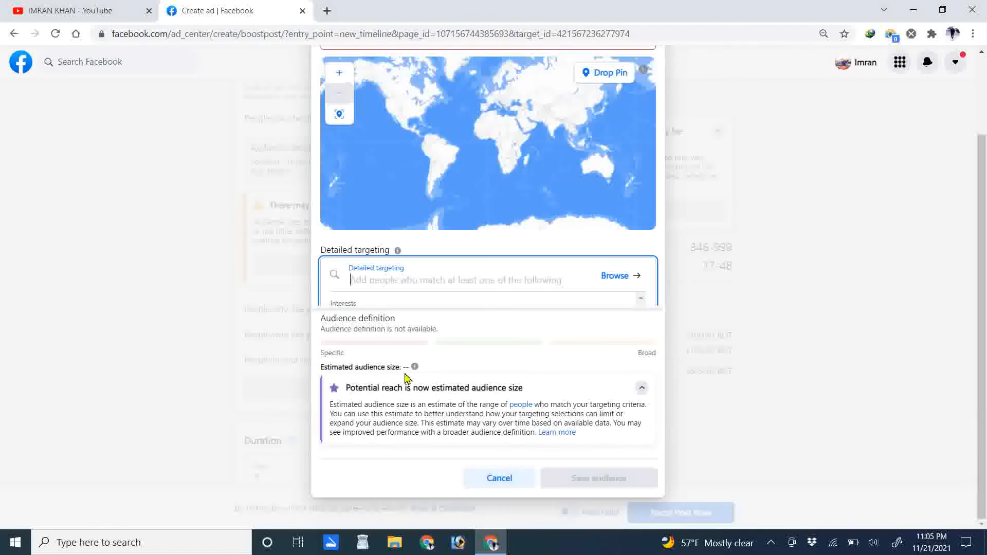
{"action": "left_click", "coordinate": [470, 278]}
{"action": "left_click", "coordinate": [466, 274]}
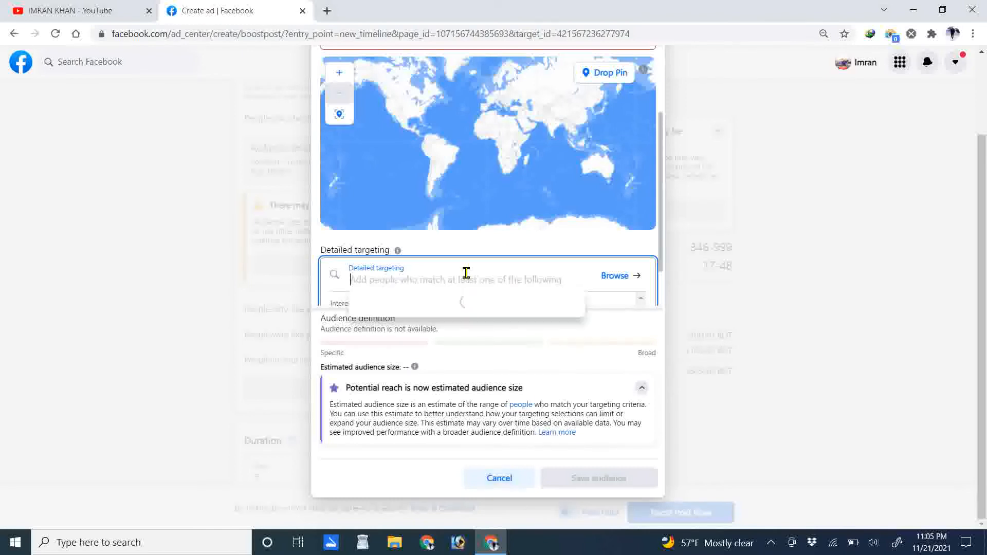
{"action": "left_click_drag", "start_coordinate": [657, 260], "coordinate": [658, 293]}
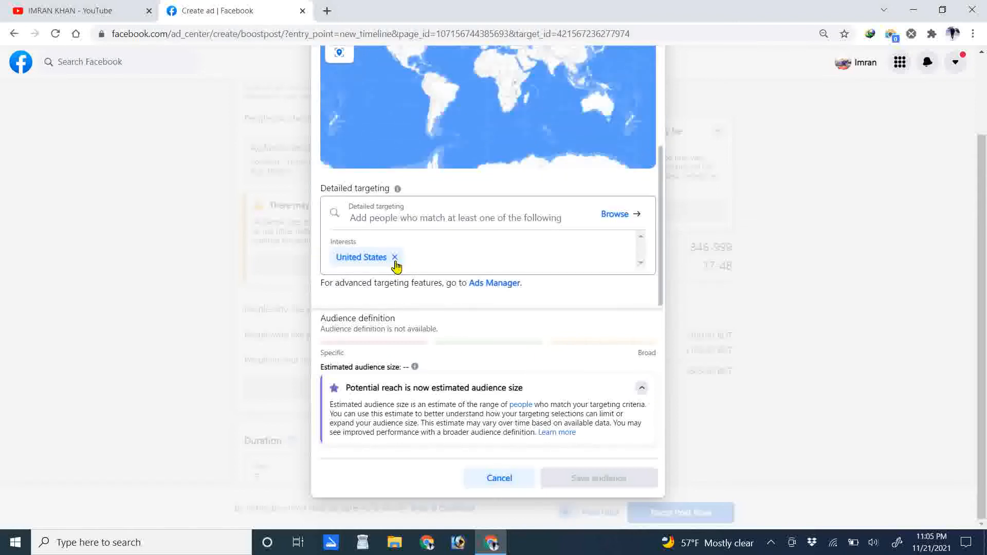
{"action": "left_click", "coordinate": [395, 257]}
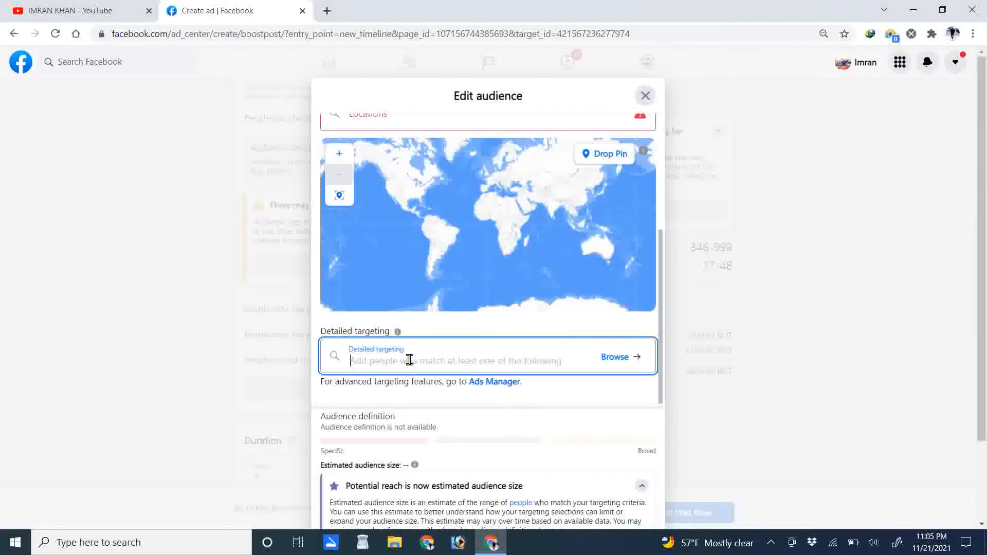
Step: Add Dhaka as a detailed targeting interest, replacing the search for rome
{"action": "type", "text": "rome"}
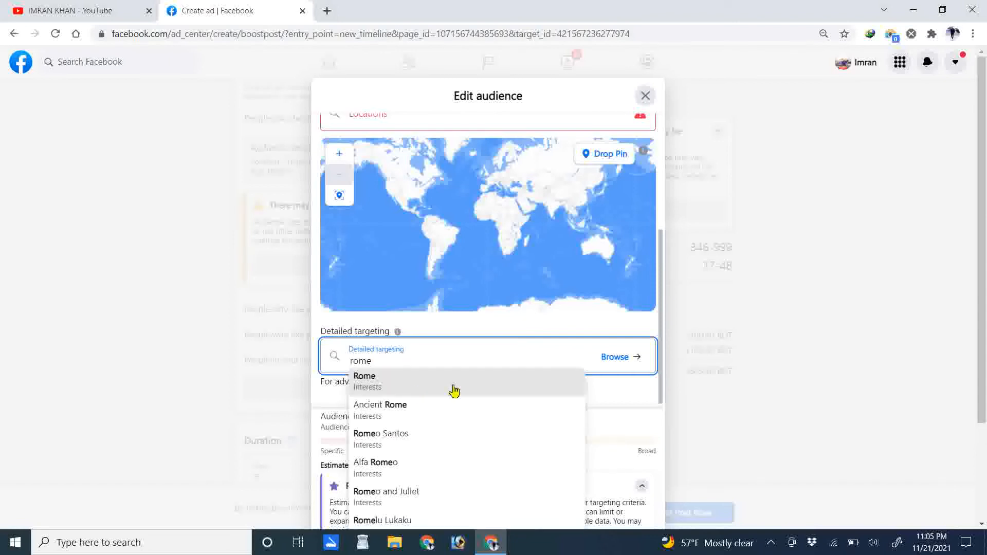
{"action": "double_click", "coordinate": [452, 350]}
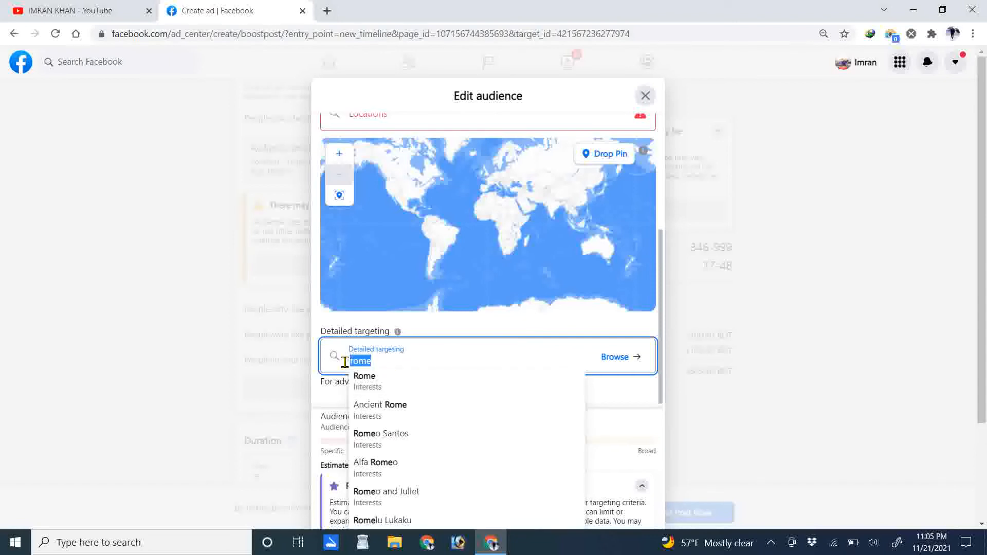
{"action": "type", "text": "dhaka"}
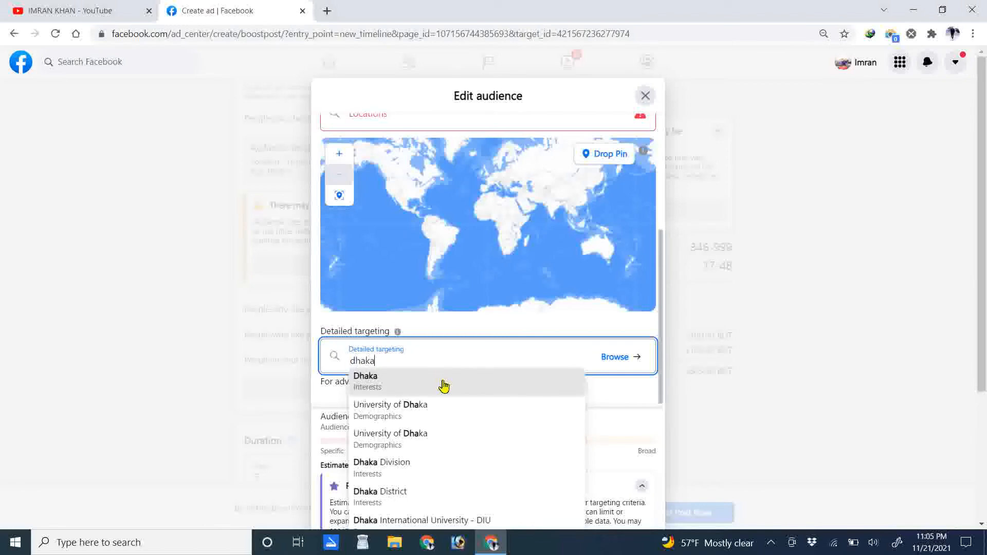
{"action": "left_click", "coordinate": [444, 386]}
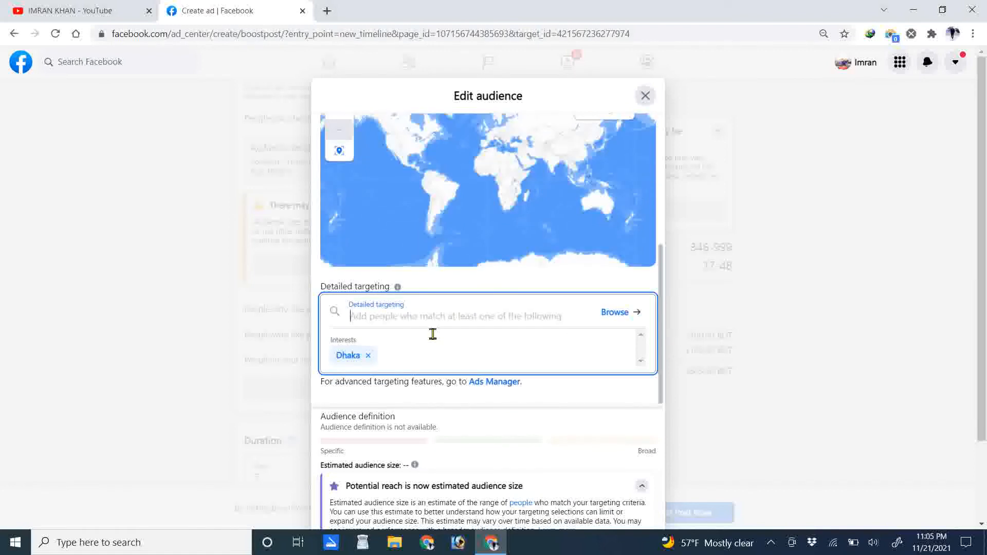
{"action": "scroll", "coordinate": [421, 321], "scroll_direction": "down", "scroll_amount": 2}
{"action": "type", "text": "cumilla"}
{"action": "left_click_drag", "start_coordinate": [390, 227], "coordinate": [315, 220]}
{"action": "type", "text": "comilla"}
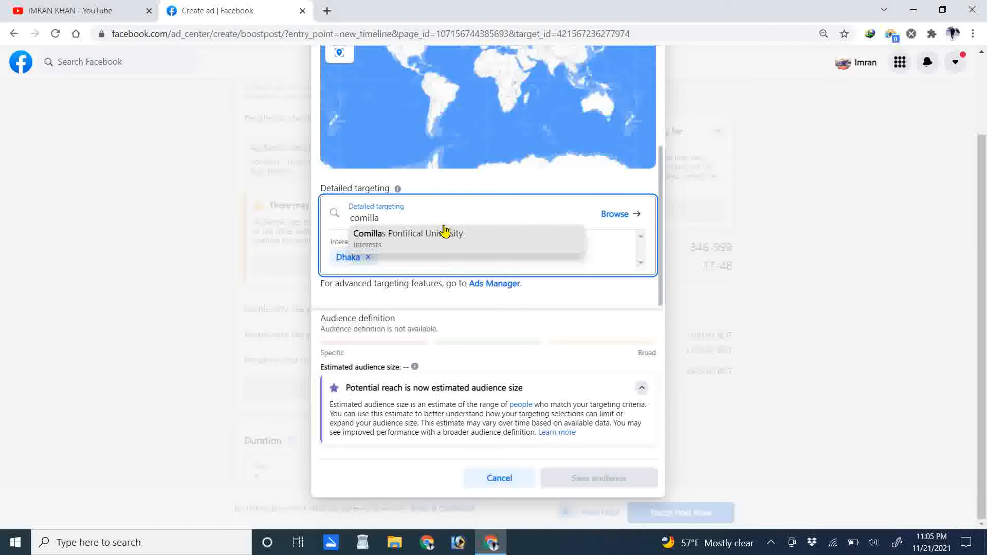
Step: Add Chittagong as another interest in the detailed targeting
{"action": "left_click_drag", "start_coordinate": [381, 218], "coordinate": [344, 212]}
{"action": "type", "text": "c"}
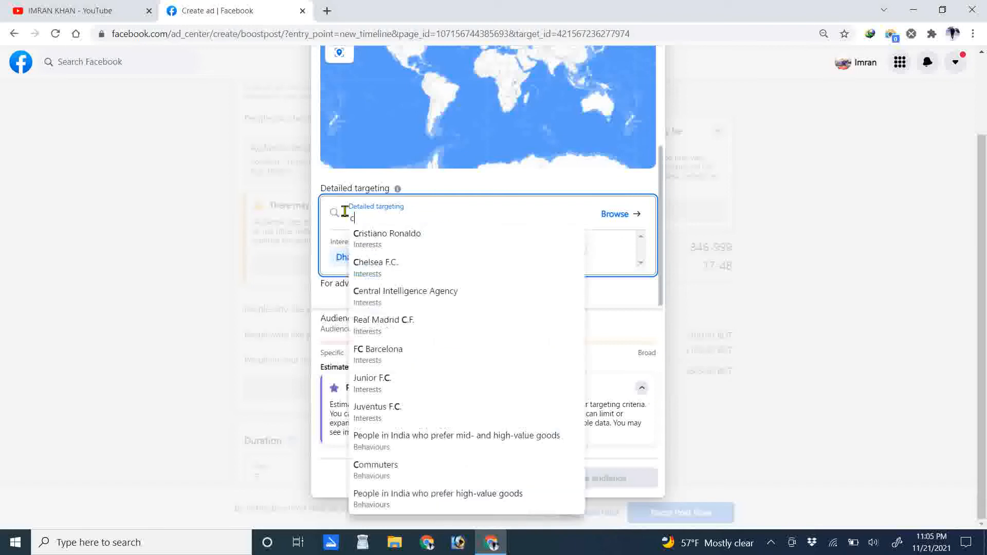
{"action": "type", "text": "hittagon"}
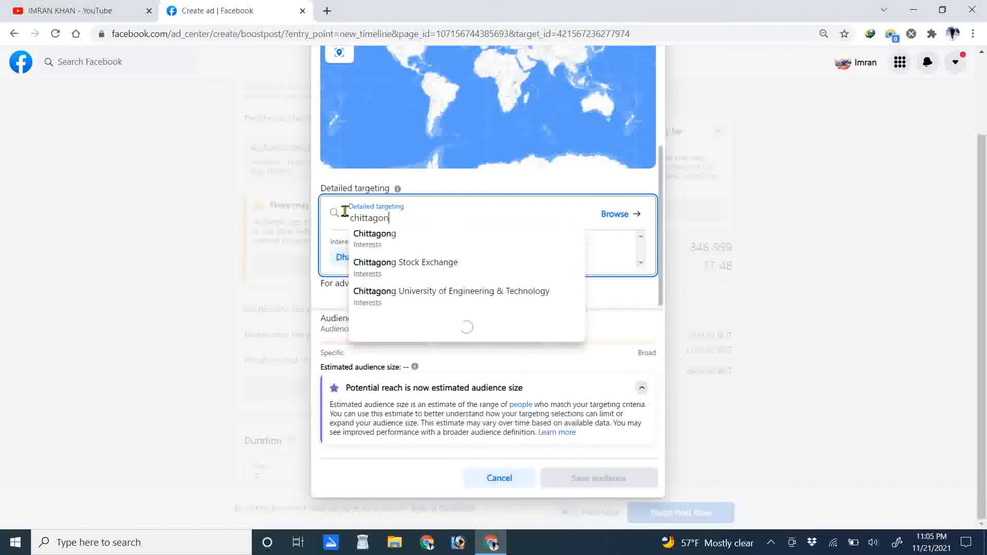
{"action": "left_click", "coordinate": [371, 236]}
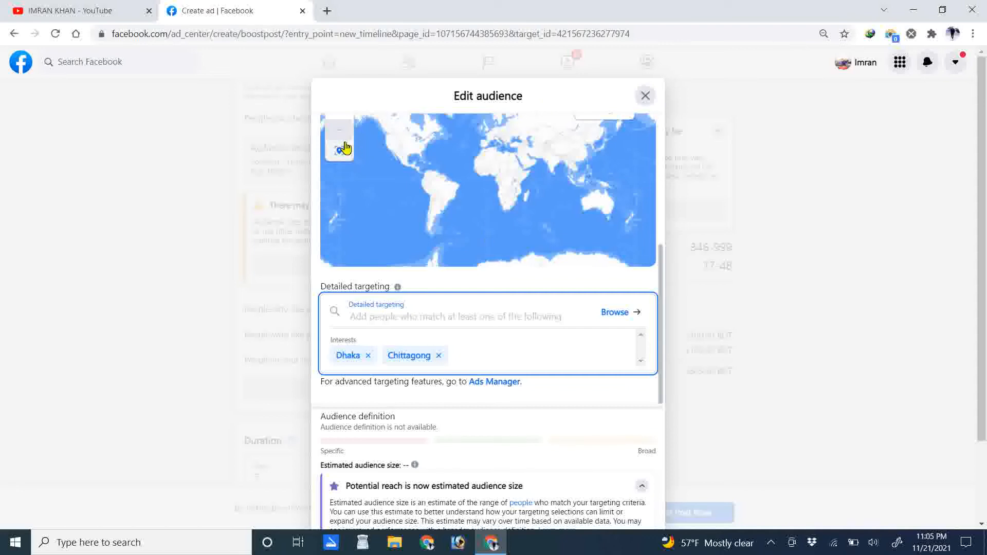
Step: Review the estimated audience size explanation and the notice about potential reach in the audience definition
{"action": "scroll", "coordinate": [462, 355], "scroll_direction": "down", "scroll_amount": 2}
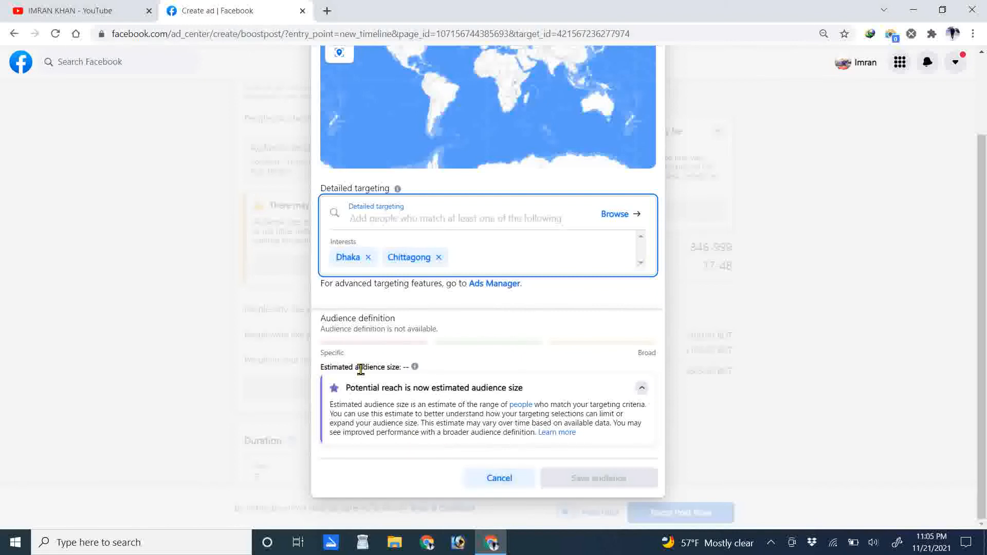
{"action": "left_click", "coordinate": [415, 368]}
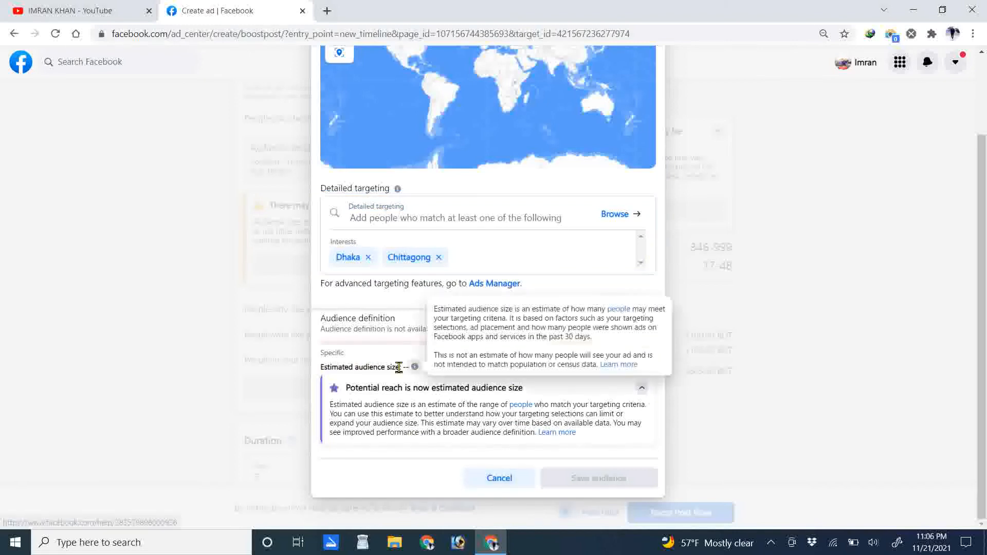
{"action": "left_click", "coordinate": [642, 388]}
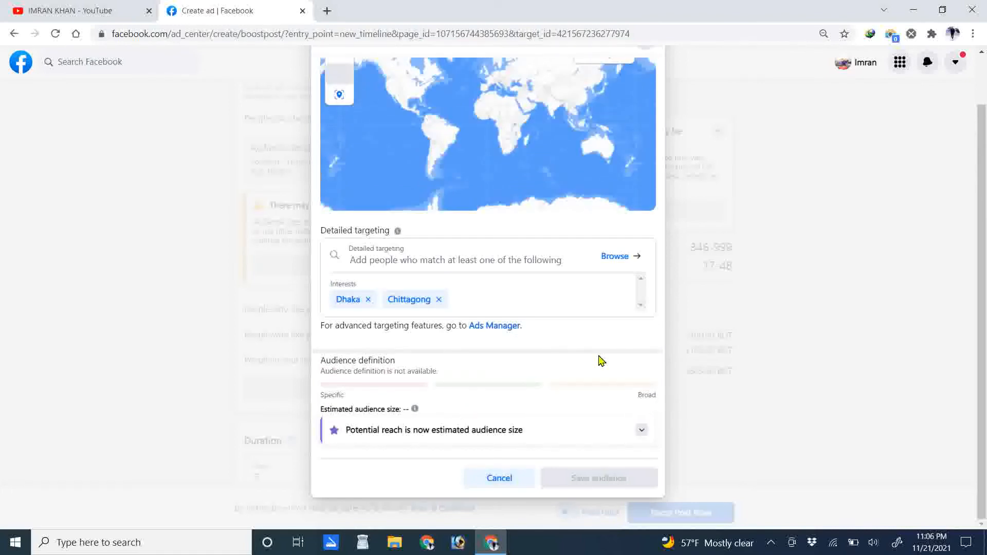
{"action": "scroll", "coordinate": [566, 358], "scroll_direction": "up", "scroll_amount": 1}
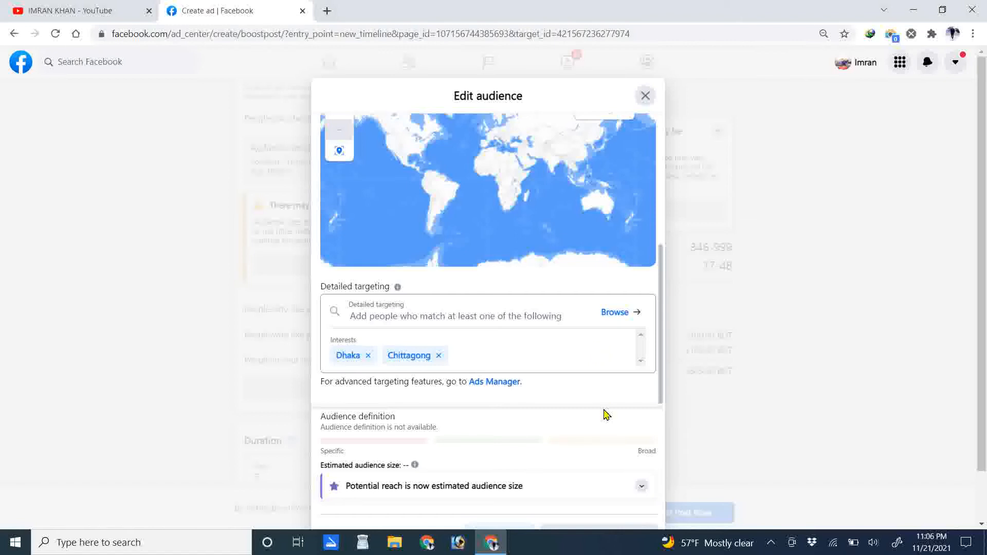
{"action": "scroll", "coordinate": [605, 412], "scroll_direction": "down", "scroll_amount": 1}
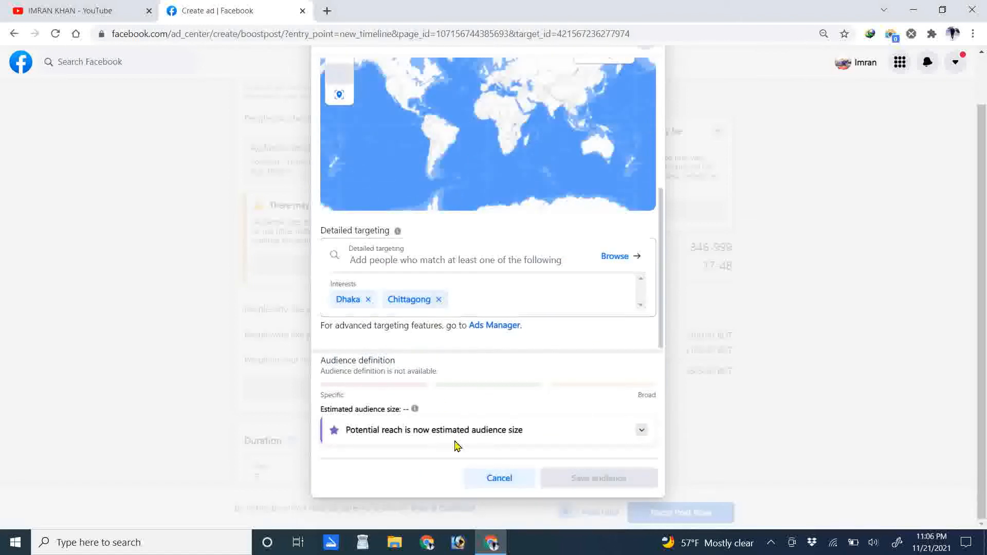
{"action": "left_click", "coordinate": [642, 431]}
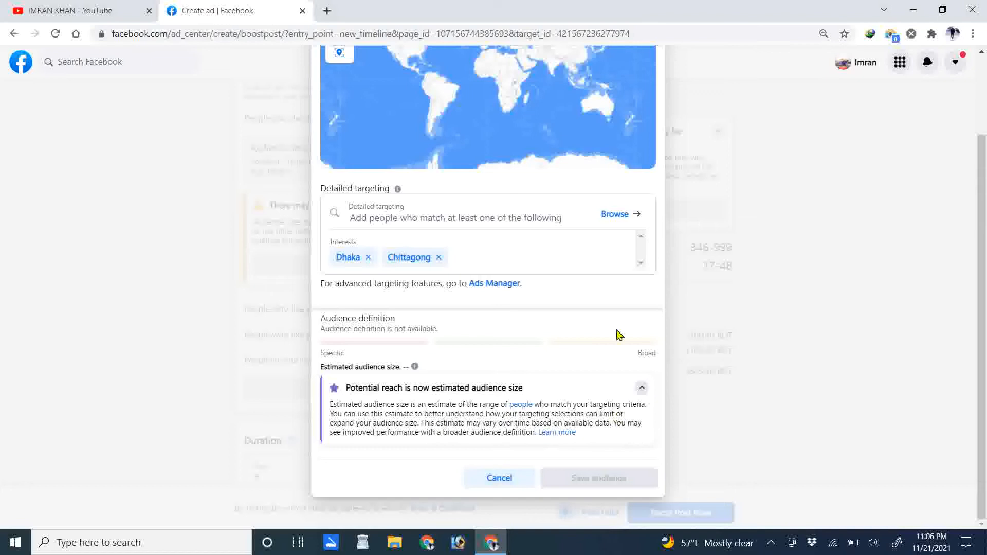
Step: Add Bangladesh as another interest in the detailed targeting
{"action": "left_click", "coordinate": [476, 251]}
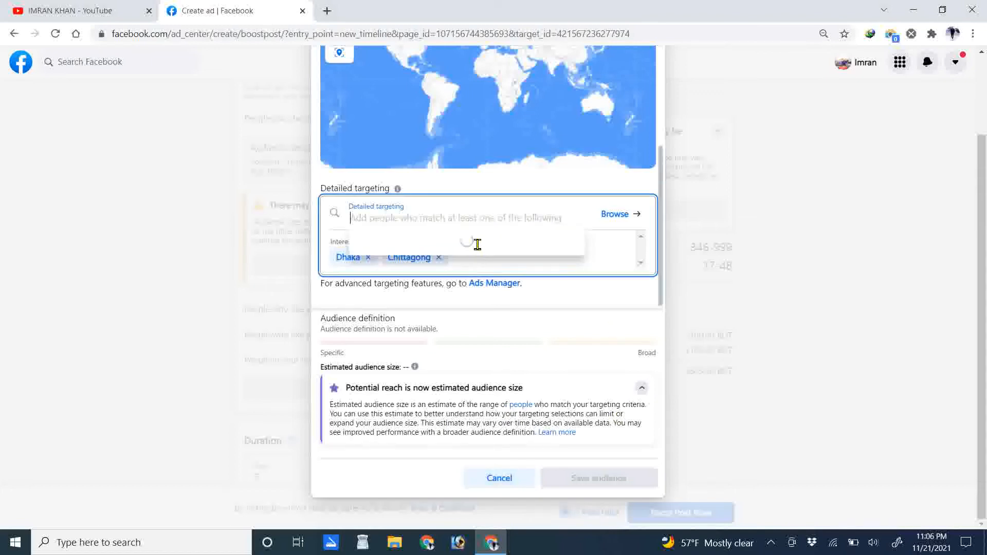
{"action": "type", "text": "bang"}
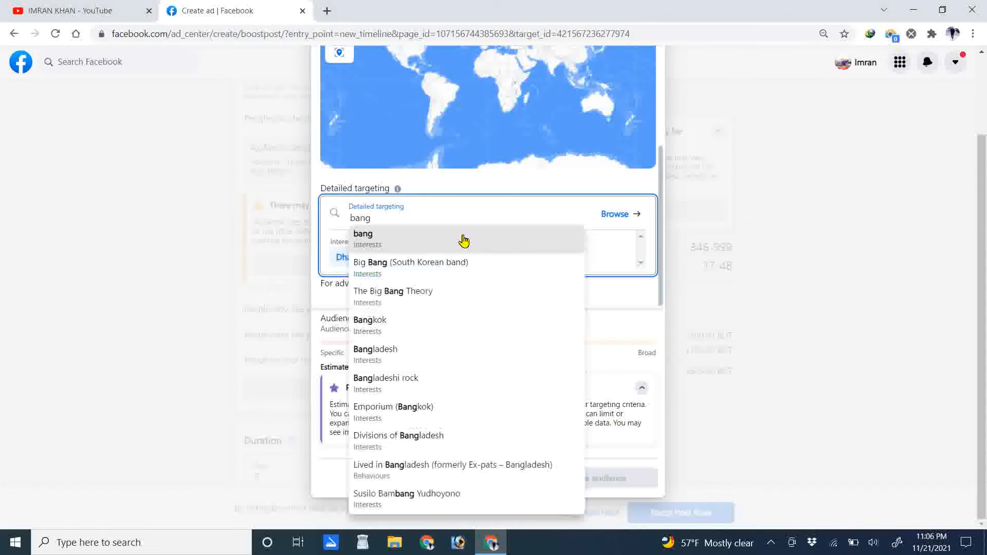
{"action": "type", "text": "la"}
{"action": "key", "text": "BackSpace"}
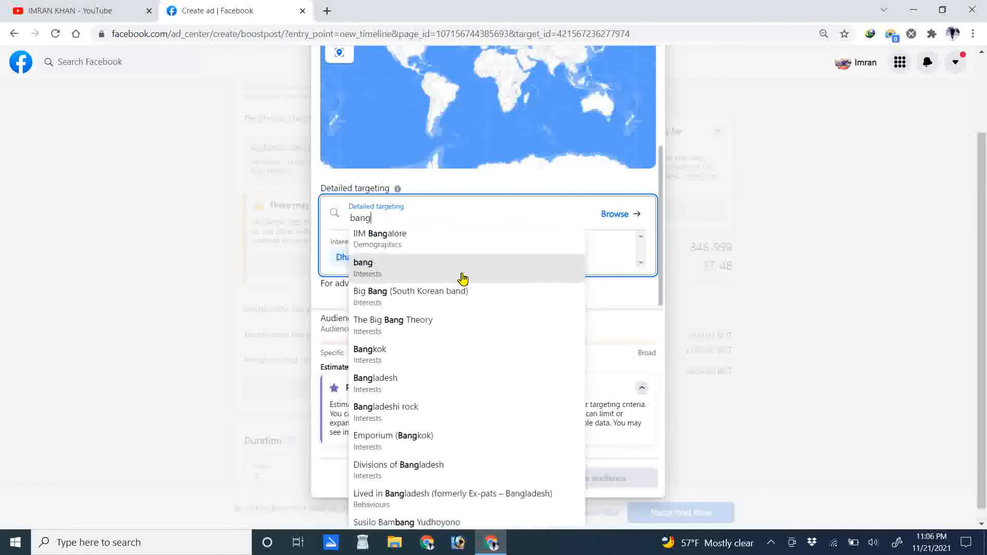
{"action": "type", "text": "la"}
{"action": "left_click", "coordinate": [463, 278]}
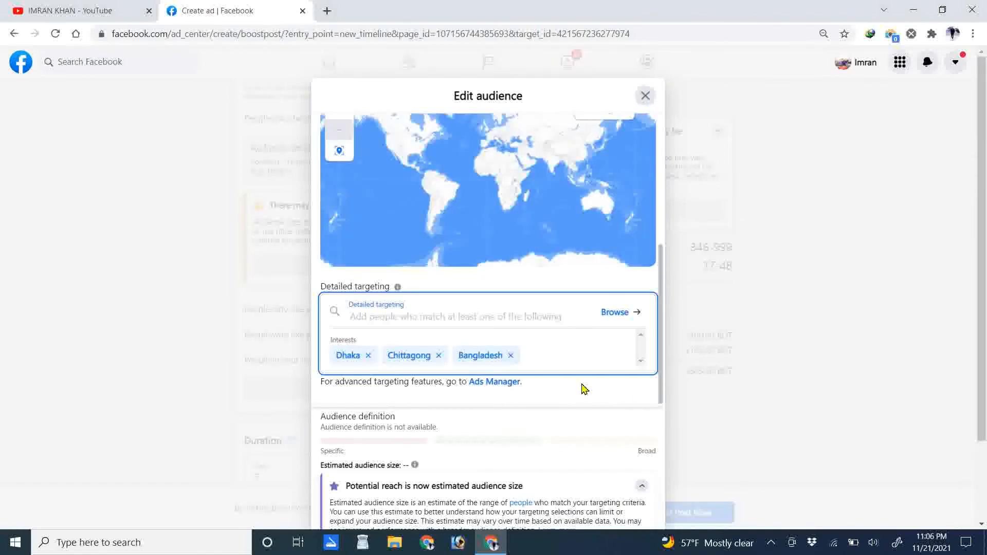
Step: Search the audience locations for bangladesh
{"action": "scroll", "coordinate": [609, 447], "scroll_direction": "down", "scroll_amount": 2}
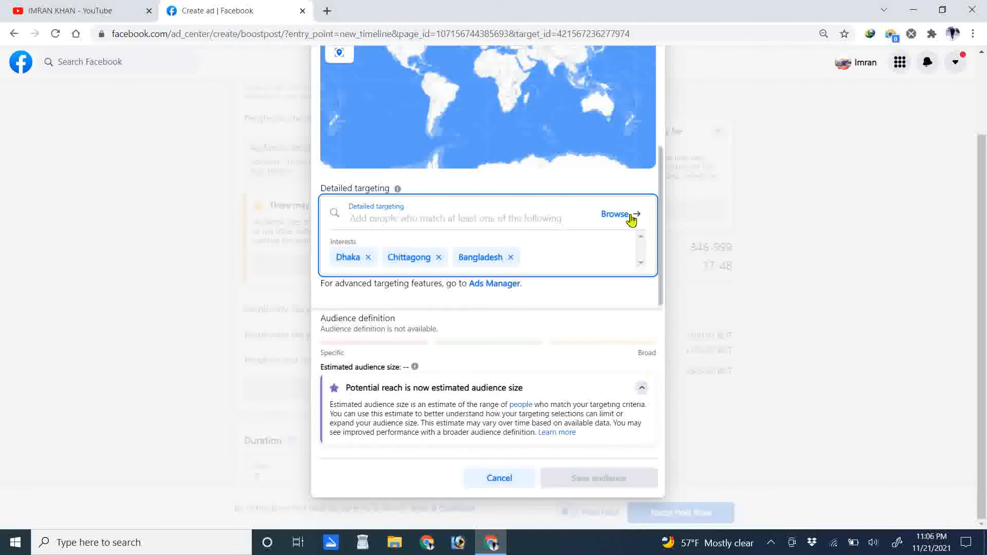
{"action": "scroll", "coordinate": [591, 206], "scroll_direction": "up", "scroll_amount": 5}
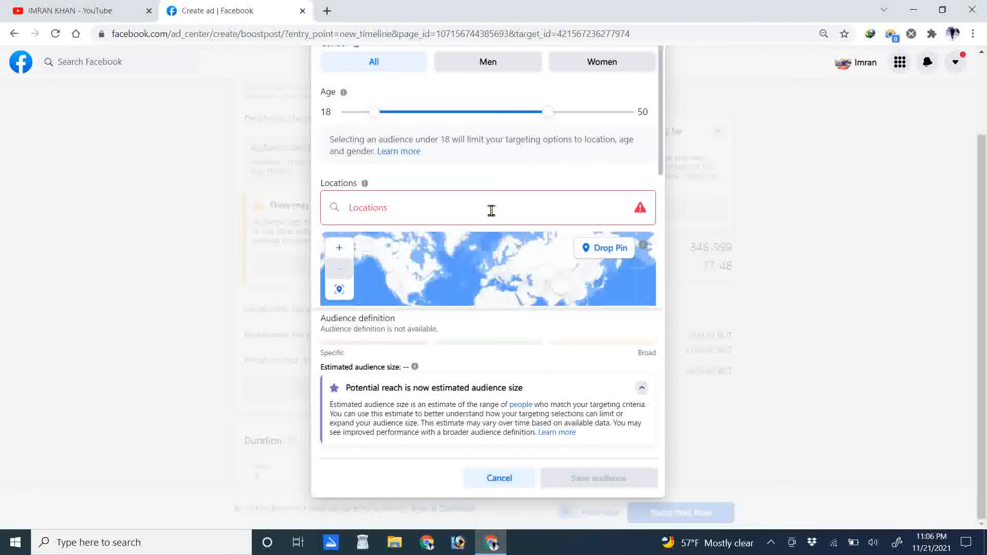
{"action": "left_click", "coordinate": [491, 211]}
{"action": "scroll", "coordinate": [621, 244], "scroll_direction": "up", "scroll_amount": 2}
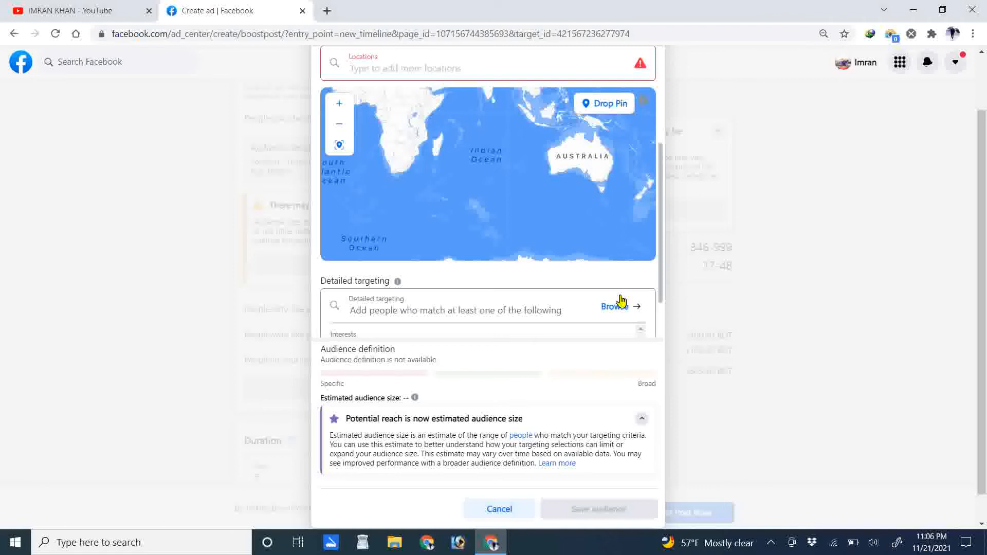
{"action": "scroll", "coordinate": [622, 303], "scroll_direction": "down", "scroll_amount": 1}
{"action": "scroll", "coordinate": [643, 247], "scroll_direction": "up", "scroll_amount": 4}
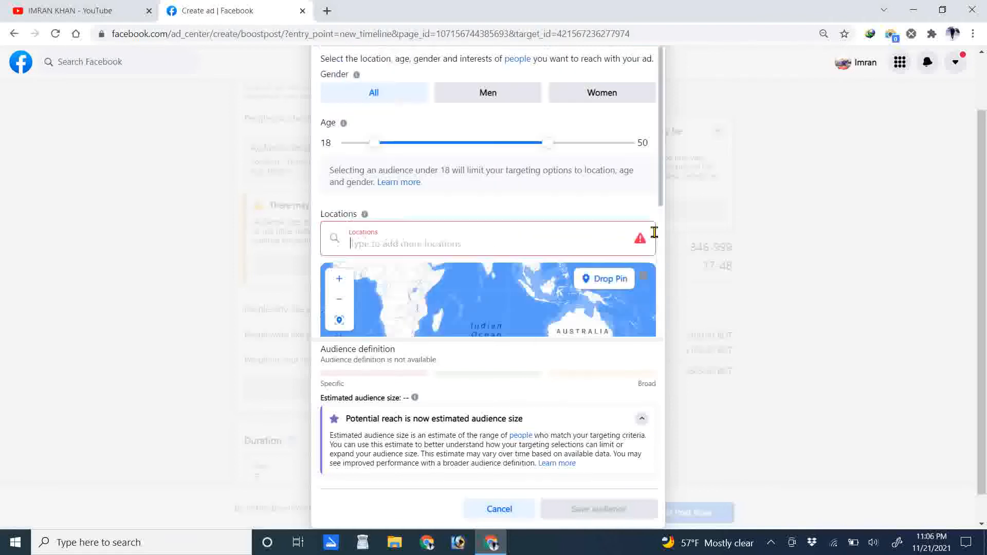
{"action": "scroll", "coordinate": [624, 276], "scroll_direction": "down", "scroll_amount": 5}
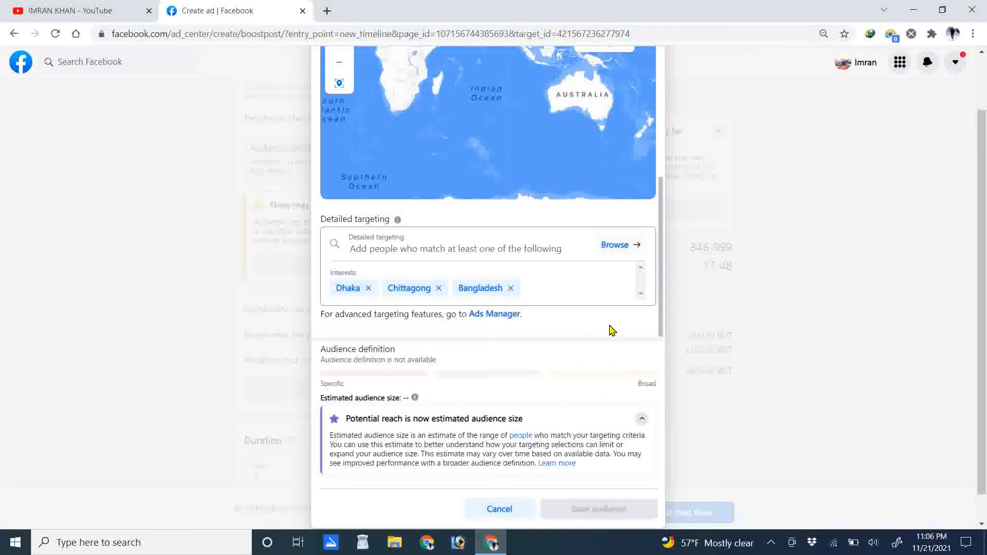
{"action": "scroll", "coordinate": [584, 374], "scroll_direction": "up", "scroll_amount": 2}
{"action": "scroll", "coordinate": [607, 287], "scroll_direction": "up", "scroll_amount": 1}
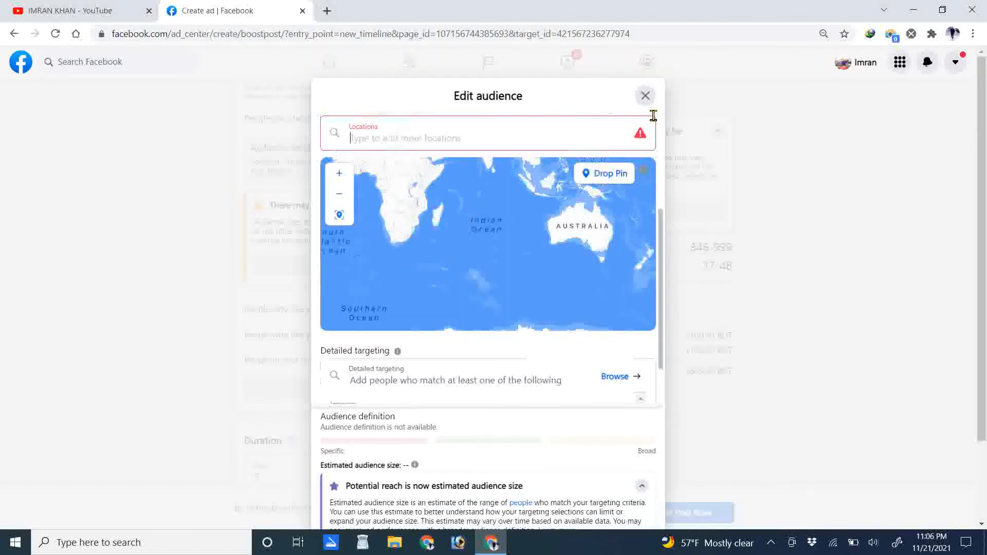
{"action": "scroll", "coordinate": [559, 158], "scroll_direction": "up", "scroll_amount": 1}
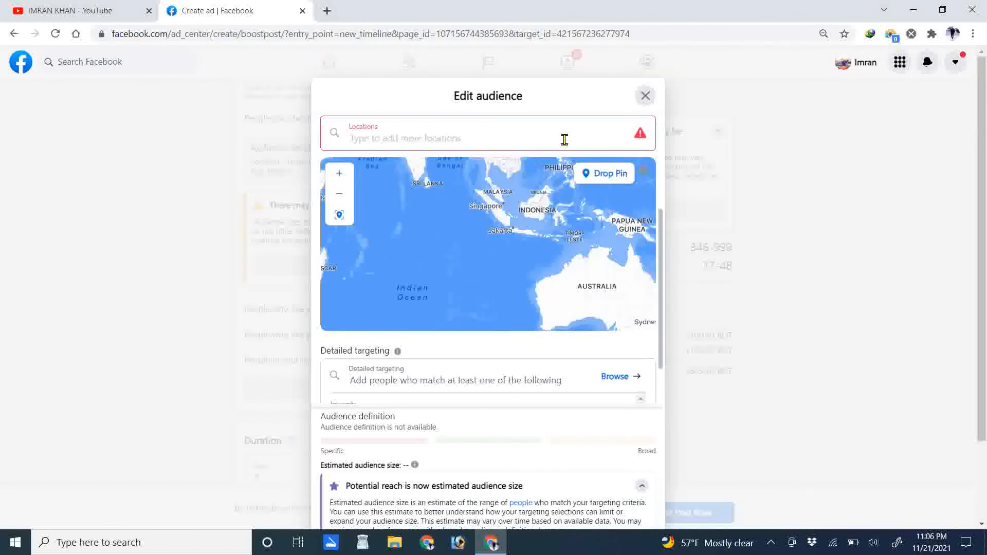
{"action": "type", "text": "bangla"}
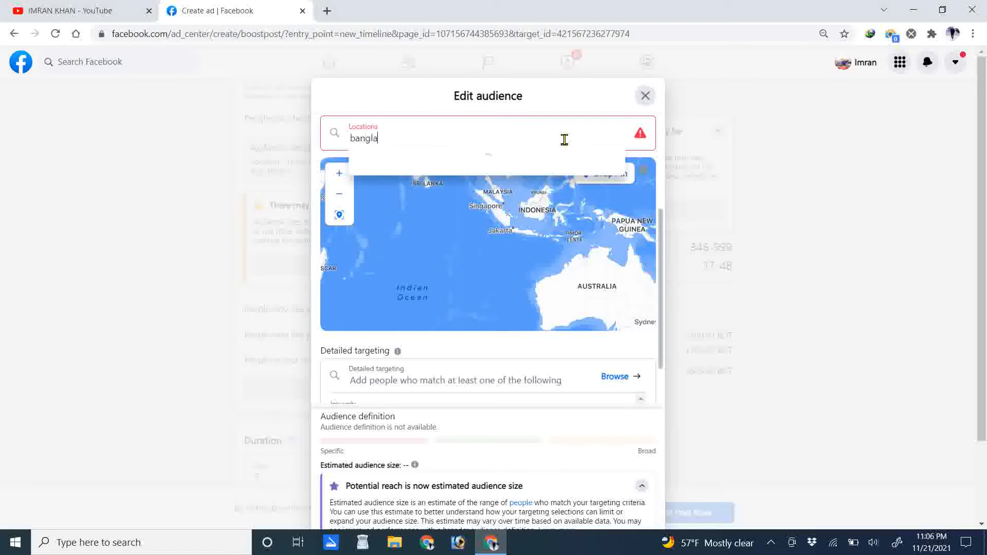
{"action": "type", "text": "desh"}
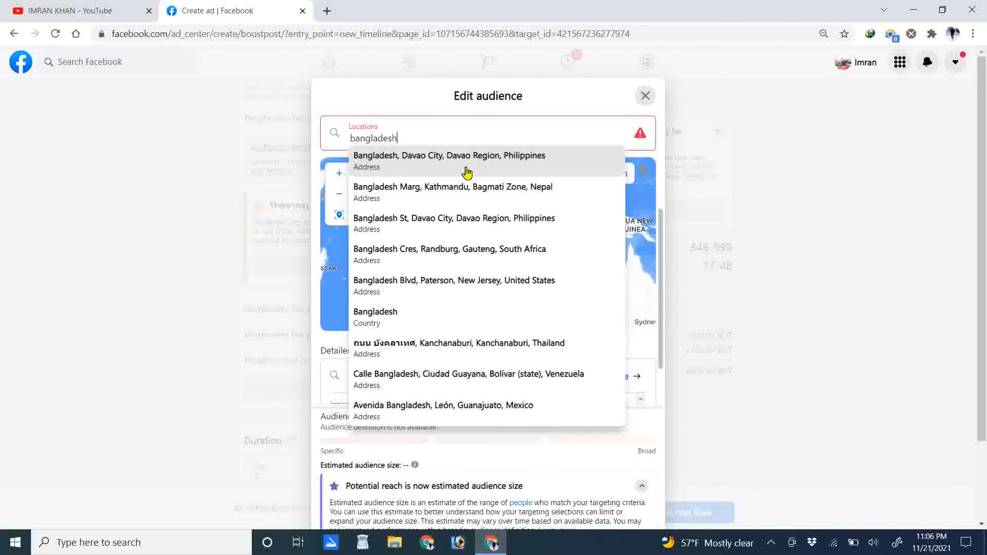
Step: Replace the location search with nazrul avenue and add Nazrul Avenue, Kandirpar Comilla as the targeted location
{"action": "left_click_drag", "start_coordinate": [423, 135], "coordinate": [338, 146]}
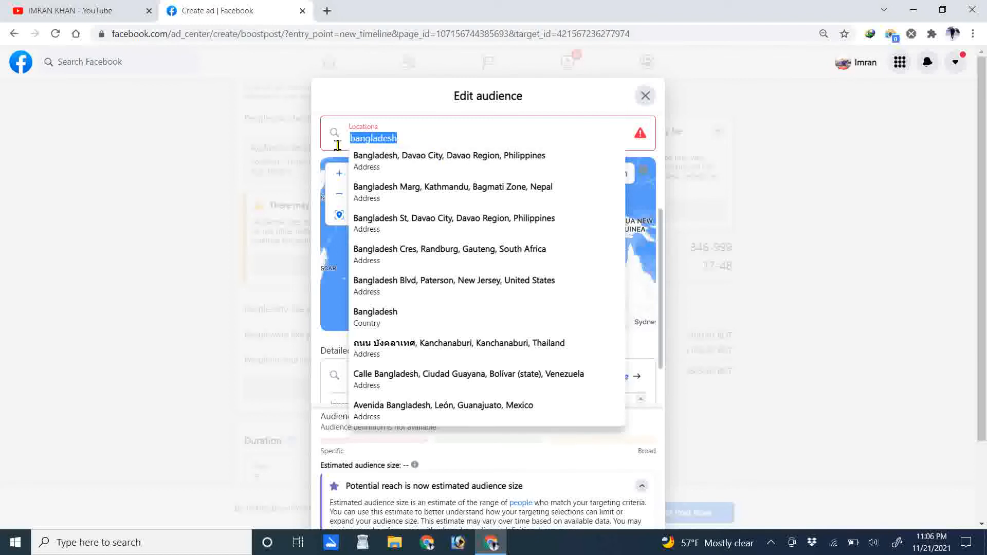
{"action": "type", "text": "nazrul avenue"}
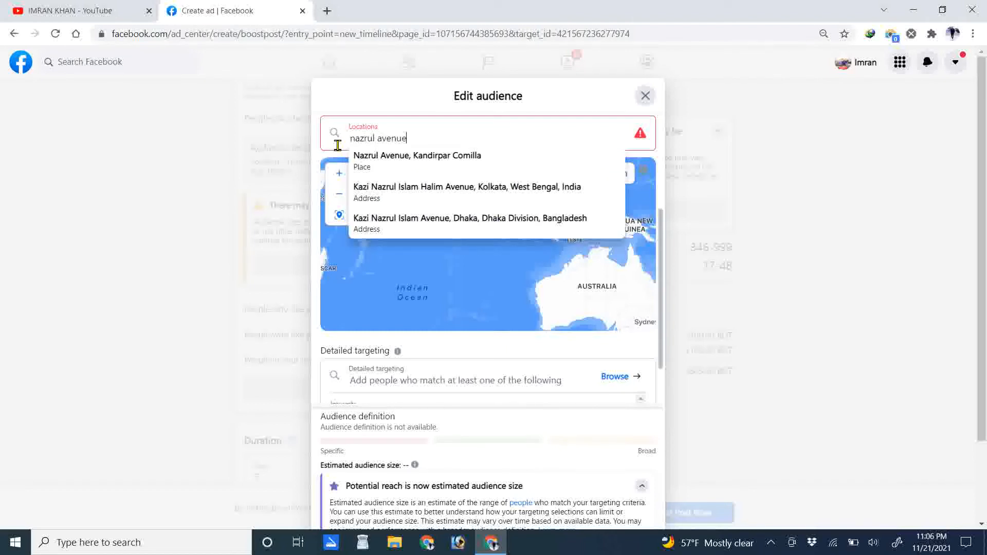
{"action": "left_click", "coordinate": [368, 154]}
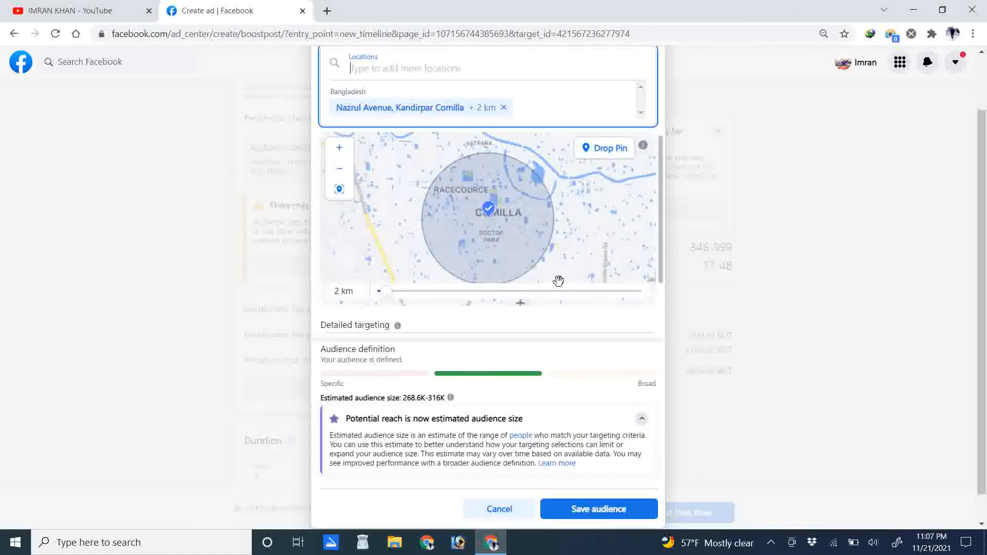
Step: Set the targeting radius around the Nazrul Avenue location to 5 km
{"action": "scroll", "coordinate": [523, 297], "scroll_direction": "down", "scroll_amount": 3}
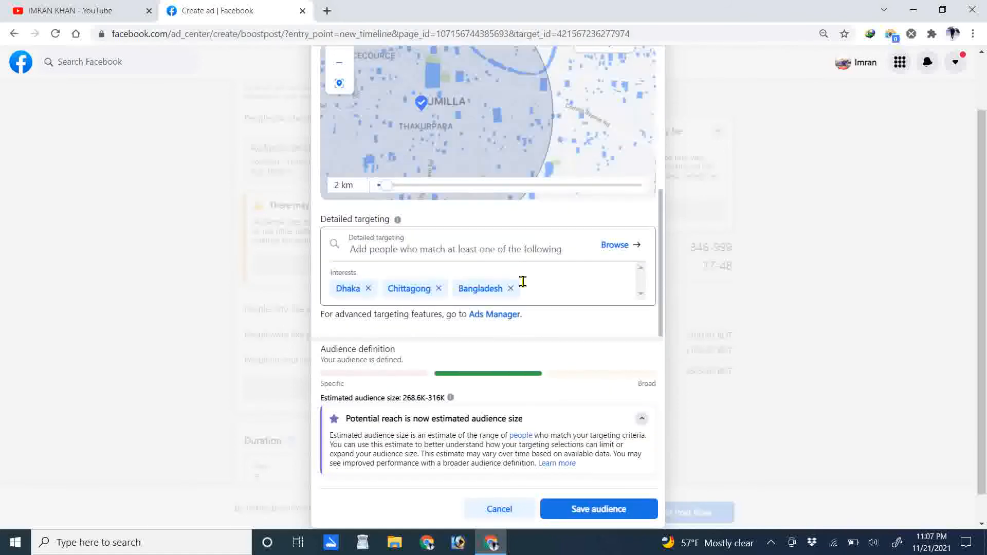
{"action": "scroll", "coordinate": [520, 269], "scroll_direction": "up", "scroll_amount": 4}
{"action": "scroll", "coordinate": [441, 175], "scroll_direction": "down", "scroll_amount": 1}
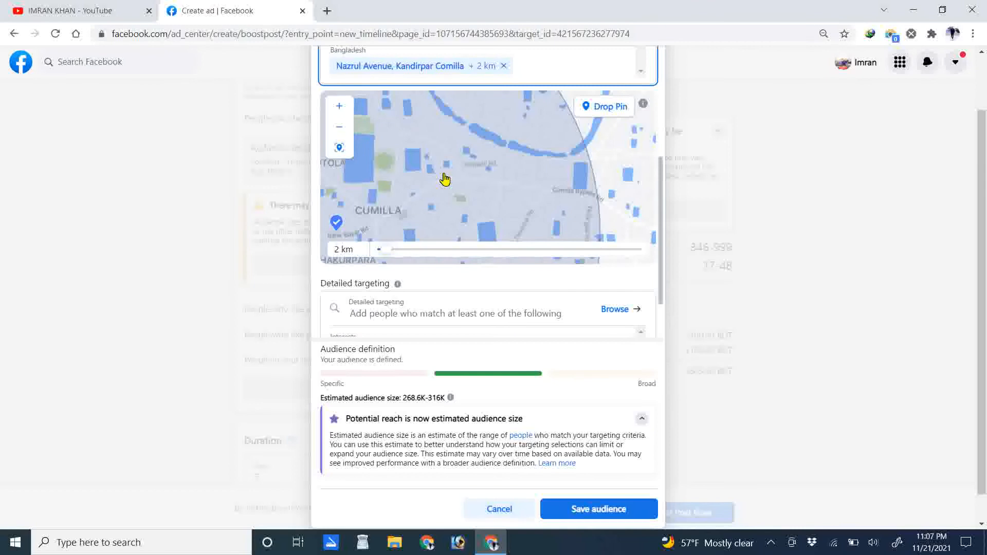
{"action": "scroll", "coordinate": [469, 186], "scroll_direction": "up", "scroll_amount": 4}
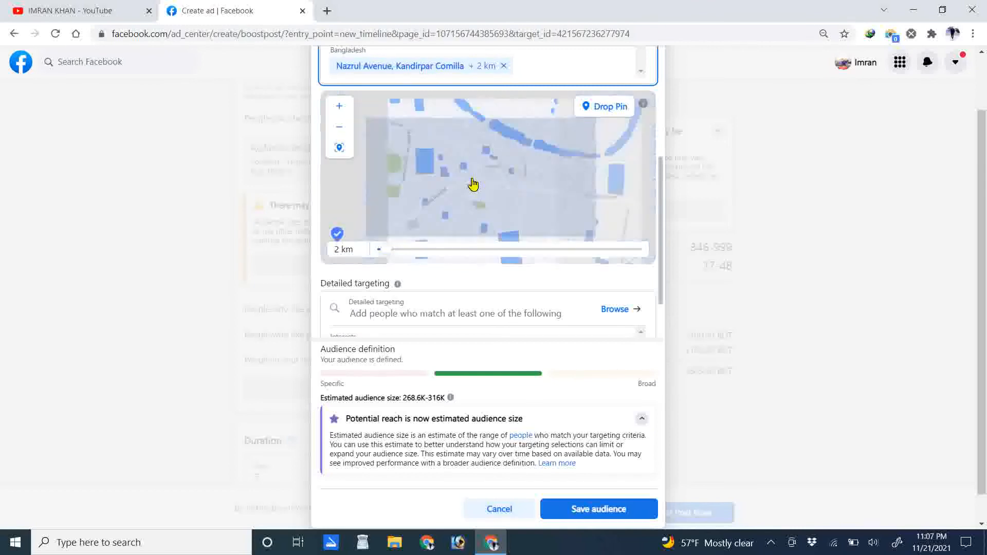
{"action": "scroll", "coordinate": [549, 303], "scroll_direction": "down", "scroll_amount": 1}
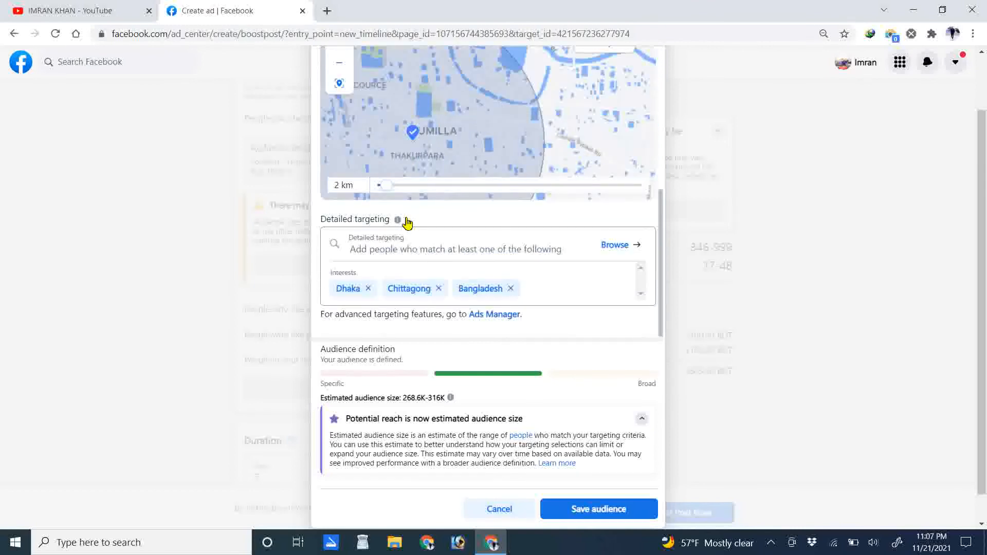
{"action": "scroll", "coordinate": [524, 132], "scroll_direction": "down", "scroll_amount": 2}
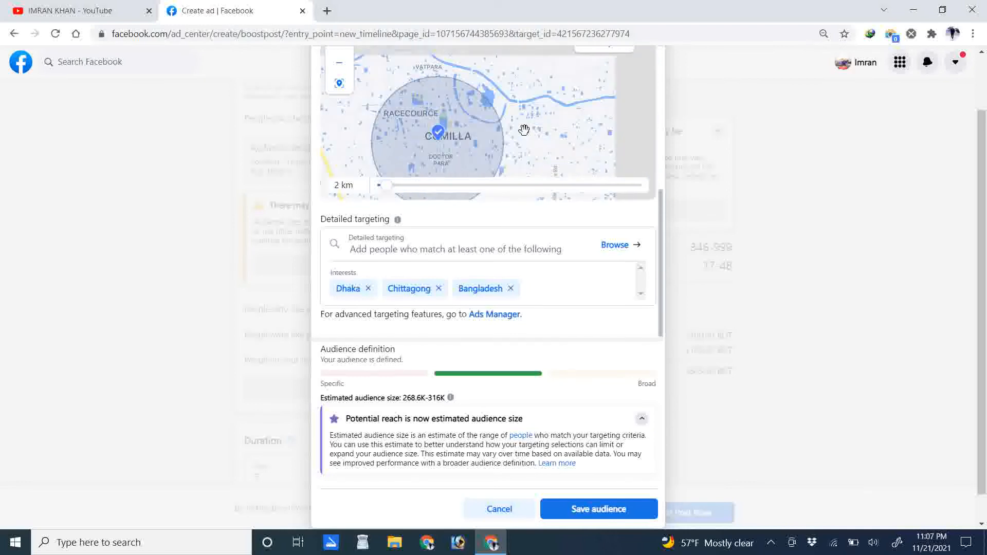
{"action": "scroll", "coordinate": [514, 134], "scroll_direction": "down", "scroll_amount": 1}
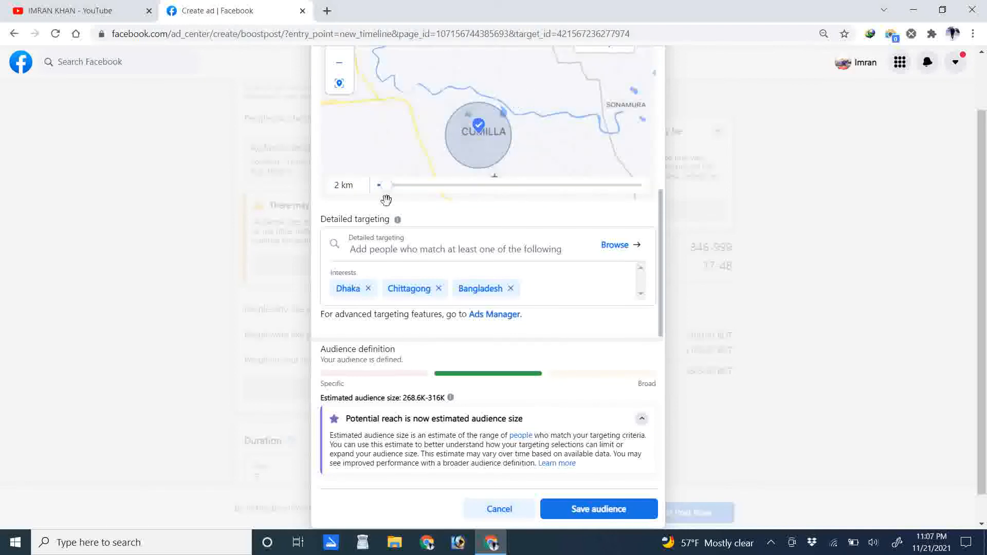
{"action": "left_click_drag", "start_coordinate": [386, 195], "coordinate": [399, 190]}
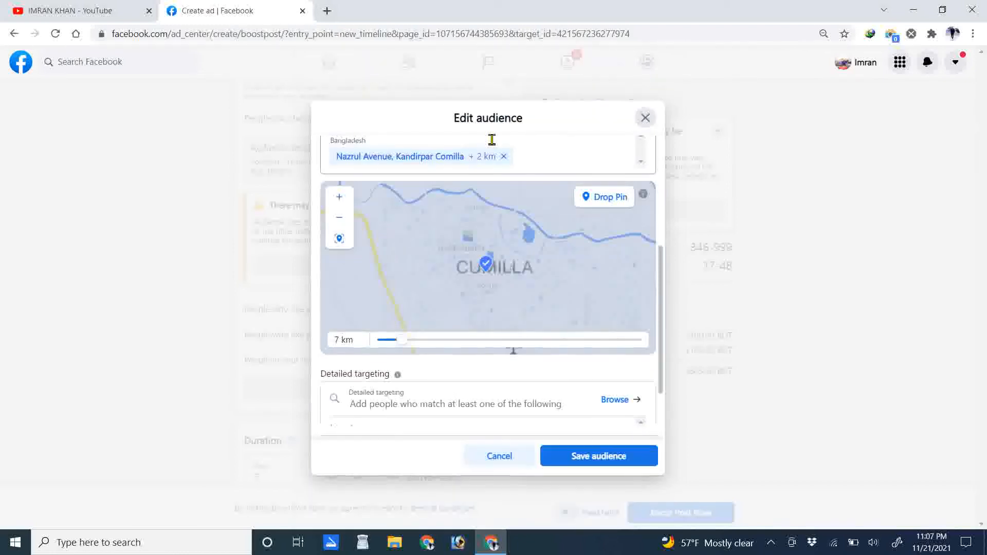
{"action": "left_click_drag", "start_coordinate": [404, 261], "coordinate": [393, 260]}
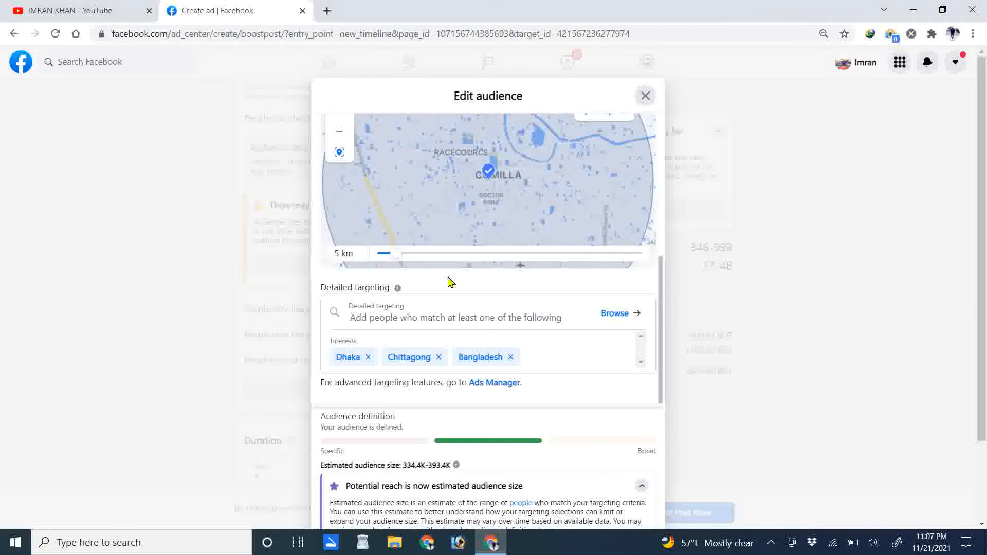
Step: Remove the Bangladesh, Chittagong and Dhaka interests from the detailed targeting
{"action": "left_click", "coordinate": [510, 357]}
{"action": "left_click", "coordinate": [438, 360]}
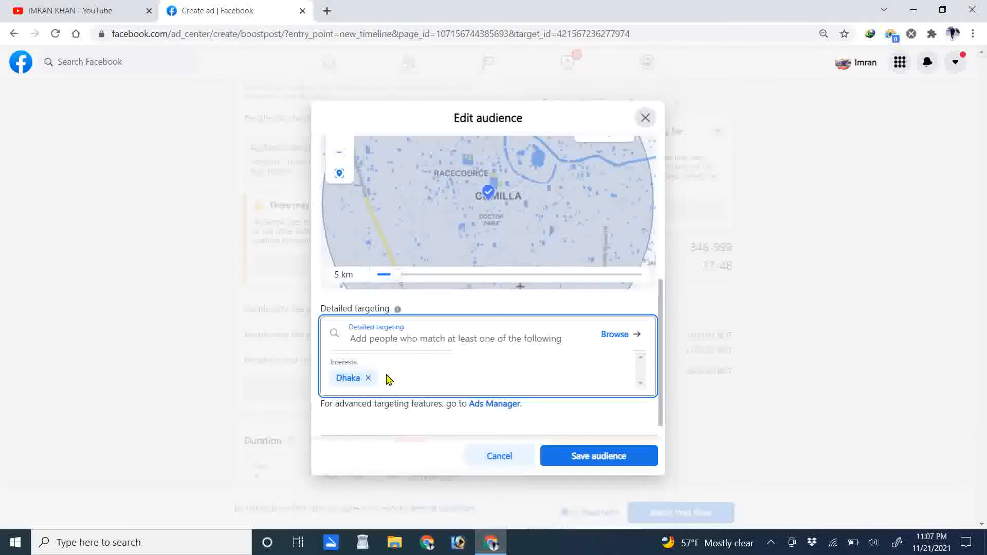
{"action": "left_click", "coordinate": [368, 356]}
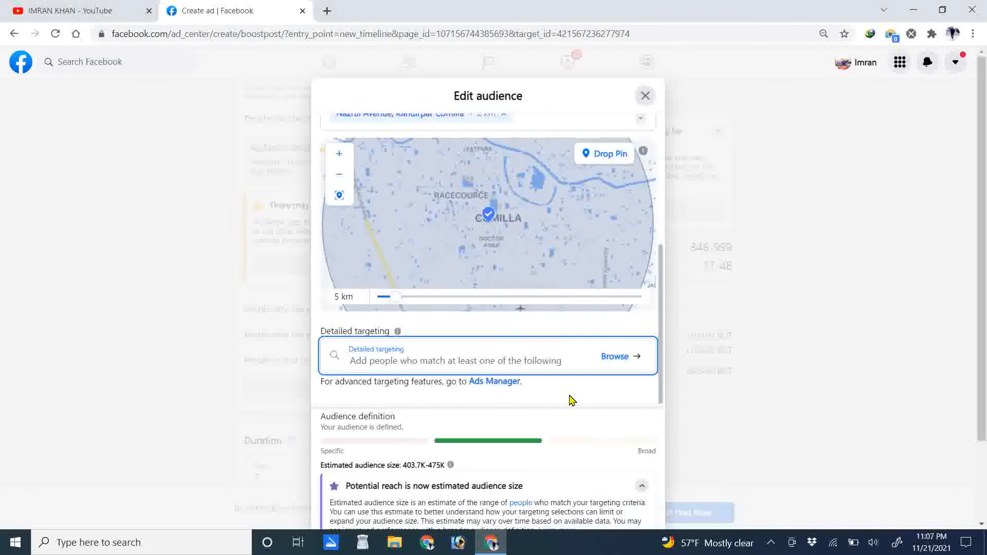
Step: Check the audience's age range and location, and save the edited audience
{"action": "scroll", "coordinate": [619, 388], "scroll_direction": "down", "scroll_amount": 2}
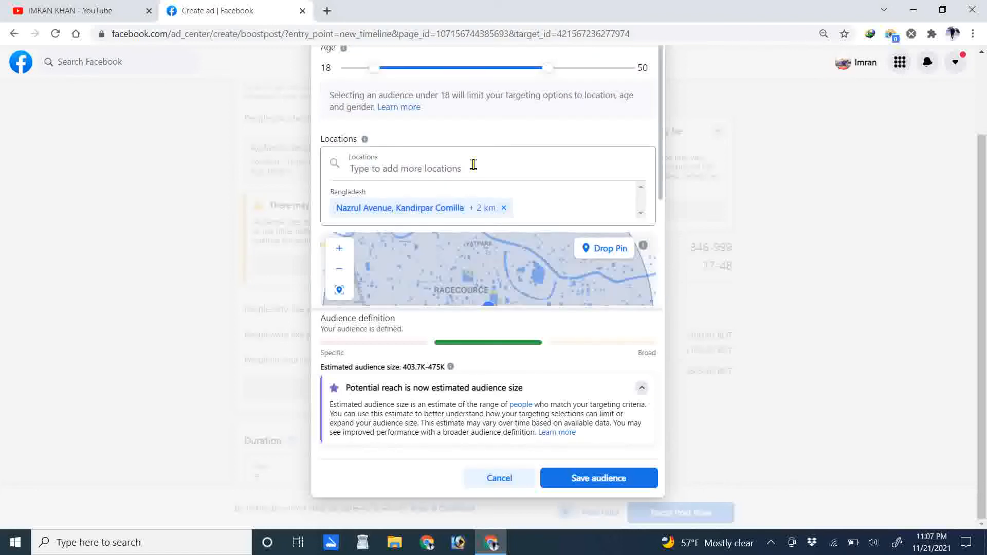
{"action": "scroll", "coordinate": [549, 327], "scroll_direction": "down", "scroll_amount": 1}
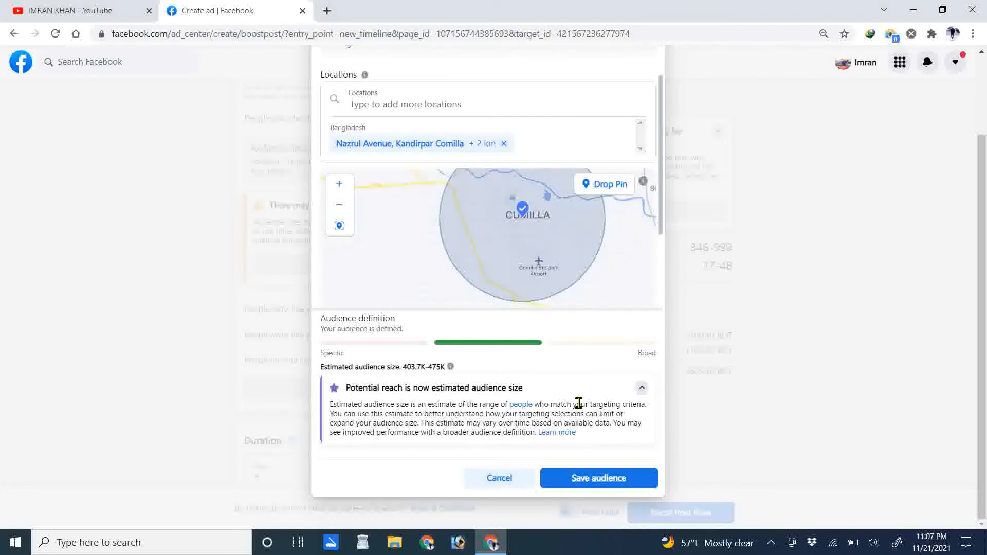
{"action": "left_click", "coordinate": [585, 478]}
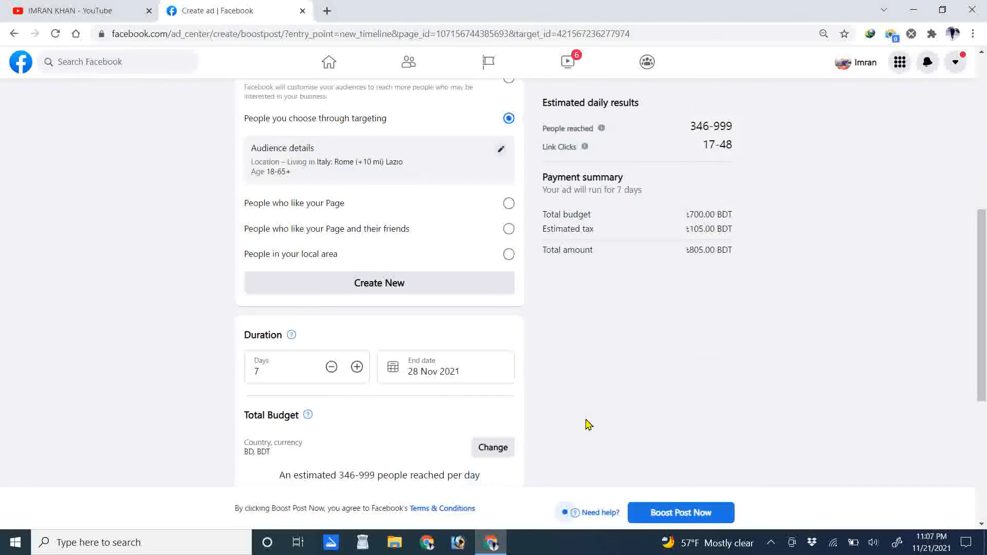
Step: Review the saved audience details, the estimated people reached and link clicks, the payment summary, and the duration and budget settings
{"action": "scroll", "coordinate": [353, 271], "scroll_direction": "up", "scroll_amount": 2}
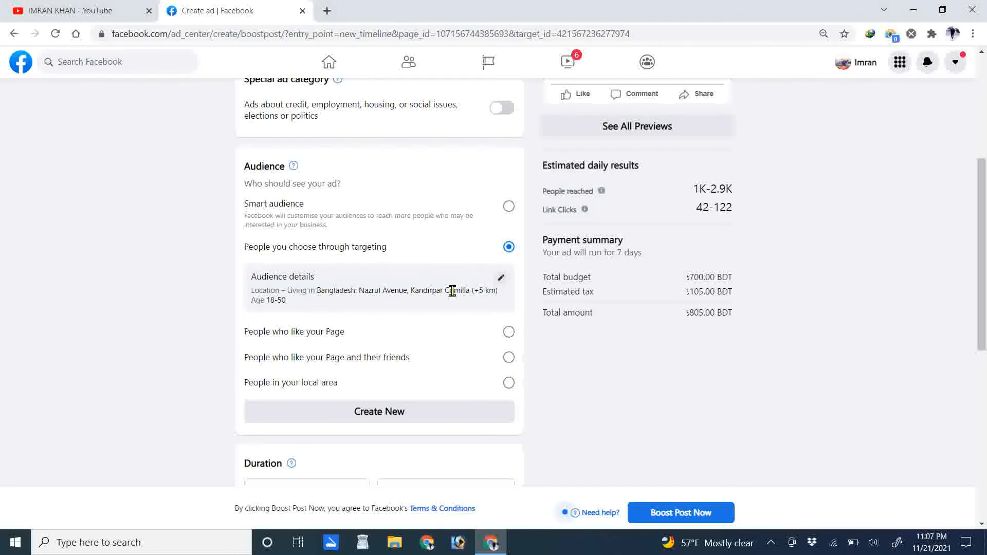
{"action": "scroll", "coordinate": [171, 316], "scroll_direction": "down", "scroll_amount": 1}
{"action": "scroll", "coordinate": [171, 316], "scroll_direction": "down", "scroll_amount": 3}
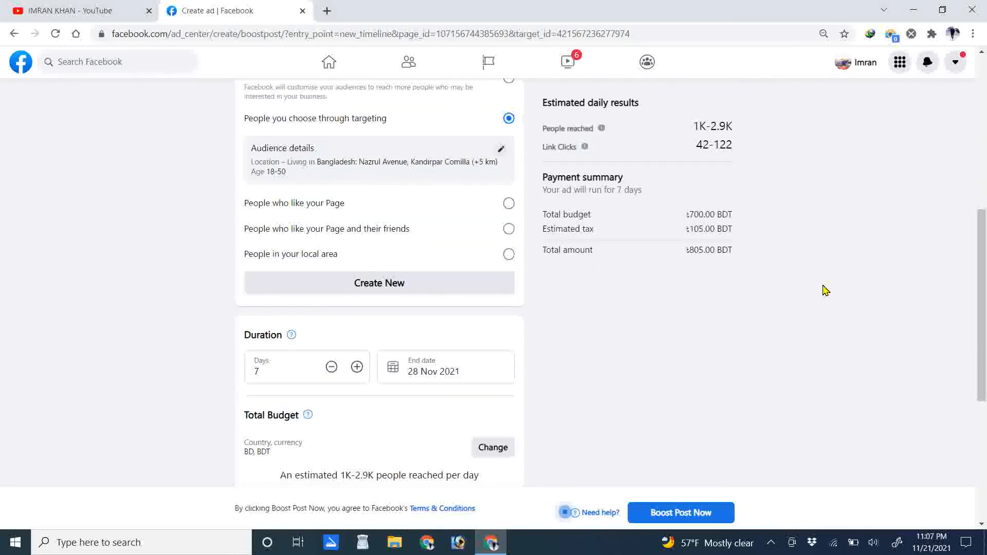
{"action": "scroll", "coordinate": [745, 269], "scroll_direction": "up", "scroll_amount": 3}
{"action": "scroll", "coordinate": [462, 354], "scroll_direction": "down", "scroll_amount": 3}
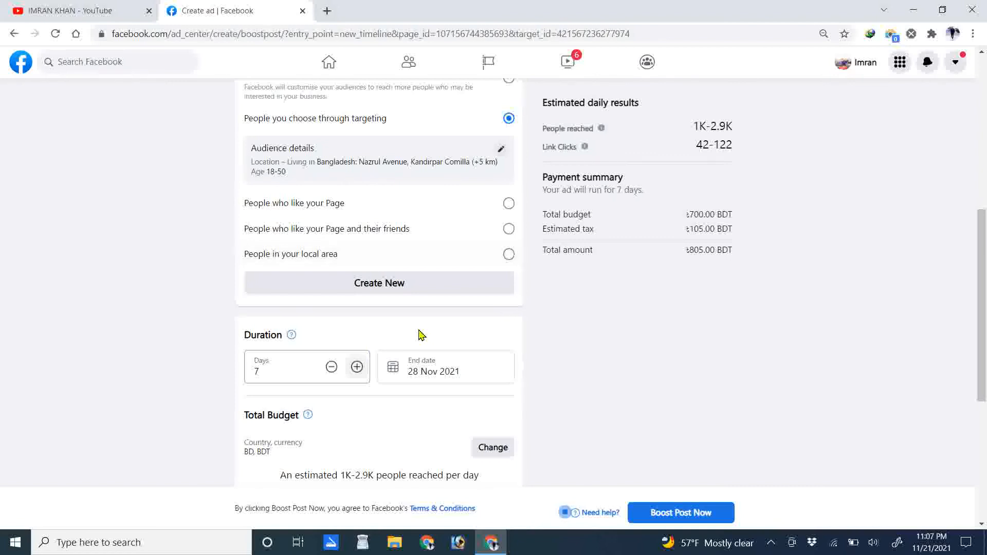
{"action": "scroll", "coordinate": [756, 158], "scroll_direction": "up", "scroll_amount": 1}
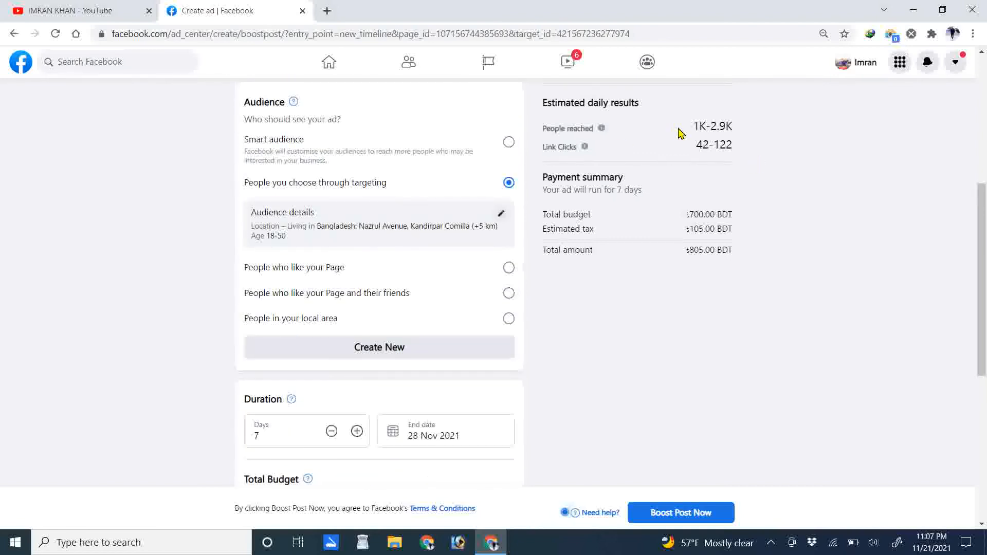
{"action": "left_click_drag", "start_coordinate": [740, 130], "coordinate": [692, 128]}
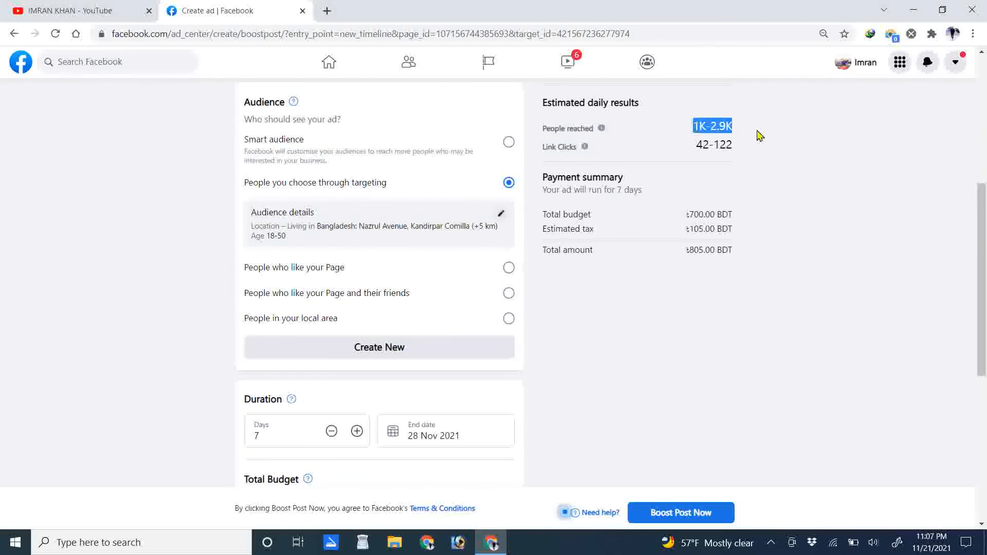
{"action": "left_click", "coordinate": [759, 134]}
{"action": "left_click_drag", "start_coordinate": [742, 146], "coordinate": [687, 145]}
{"action": "left_click", "coordinate": [794, 152]}
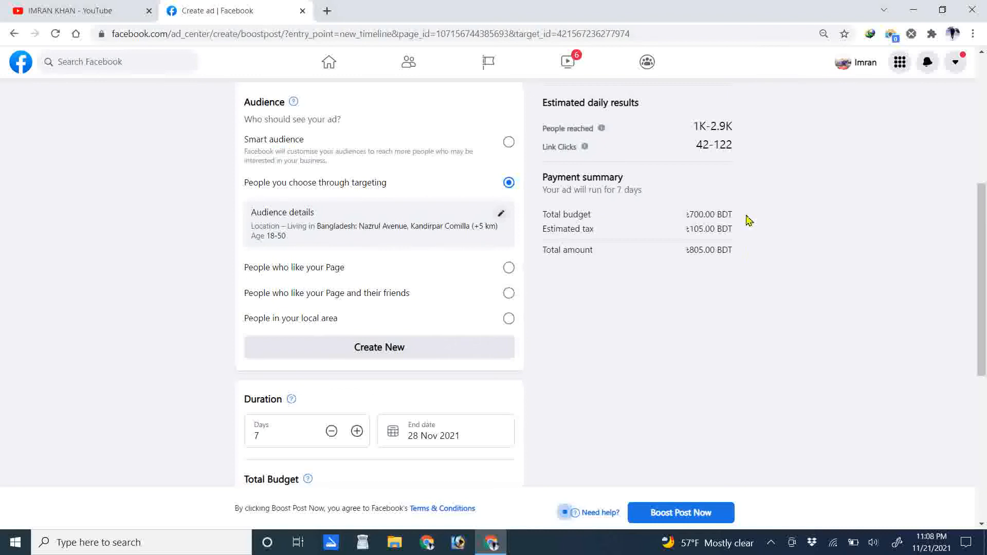
{"action": "scroll", "coordinate": [753, 221], "scroll_direction": "up", "scroll_amount": 2}
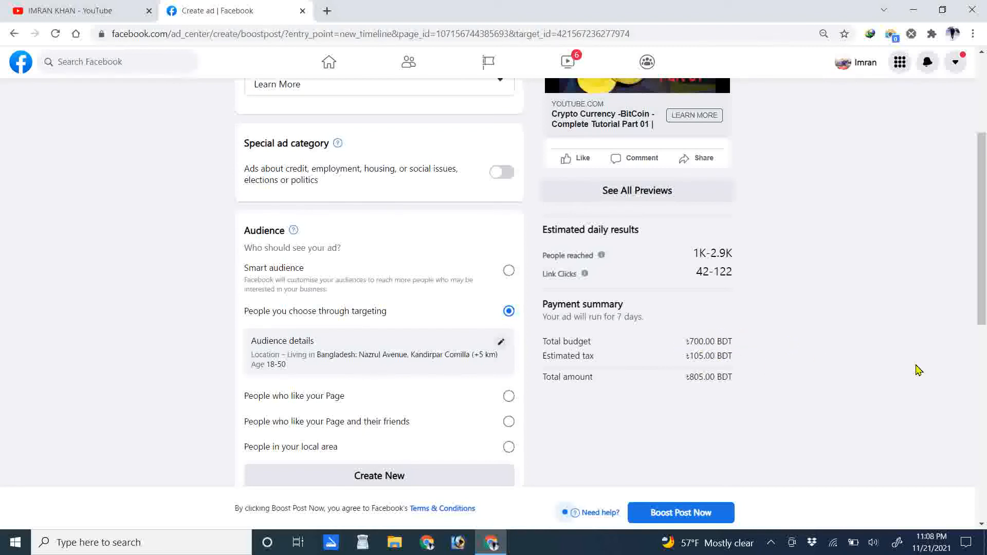
{"action": "scroll", "coordinate": [821, 357], "scroll_direction": "down", "scroll_amount": 5}
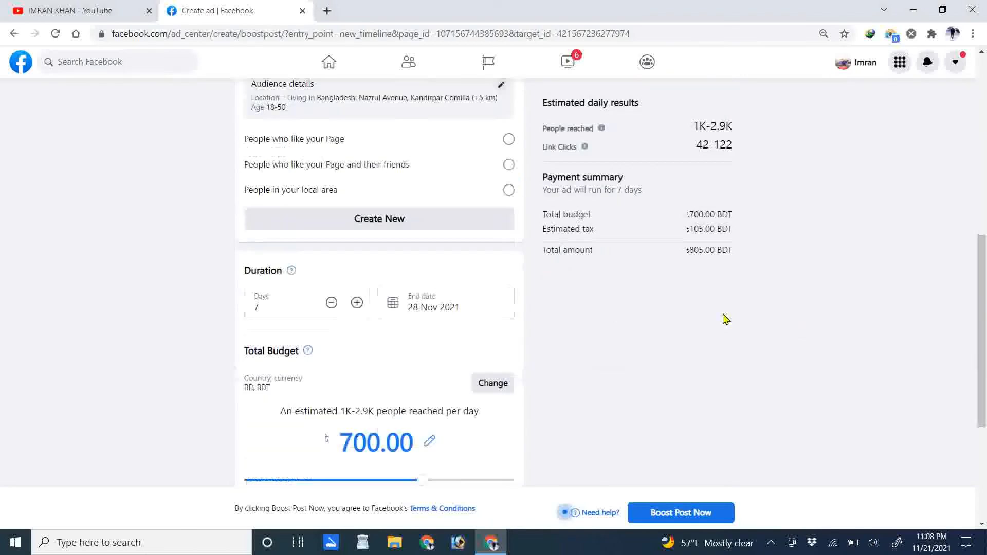
{"action": "scroll", "coordinate": [723, 314], "scroll_direction": "up", "scroll_amount": 1}
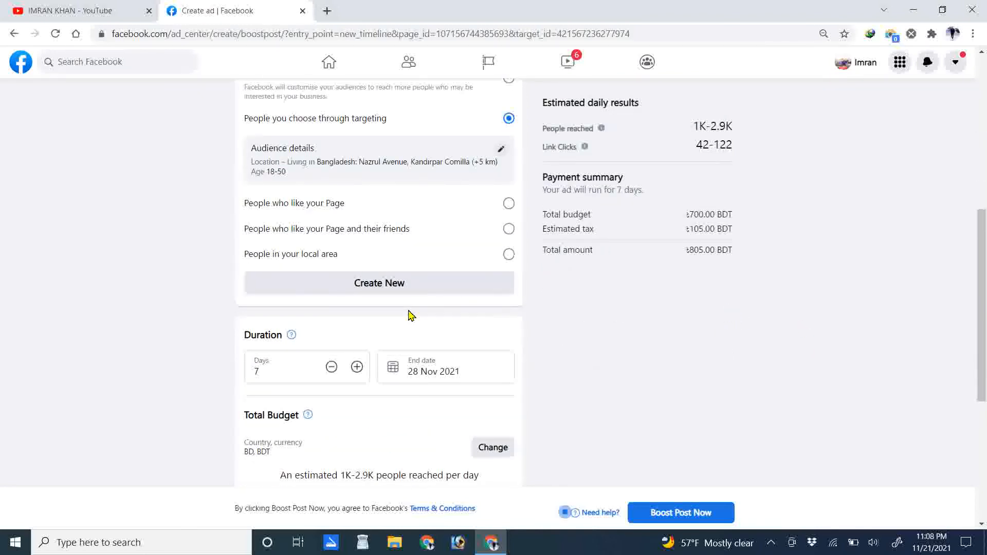
{"action": "scroll", "coordinate": [303, 281], "scroll_direction": "down", "scroll_amount": 2}
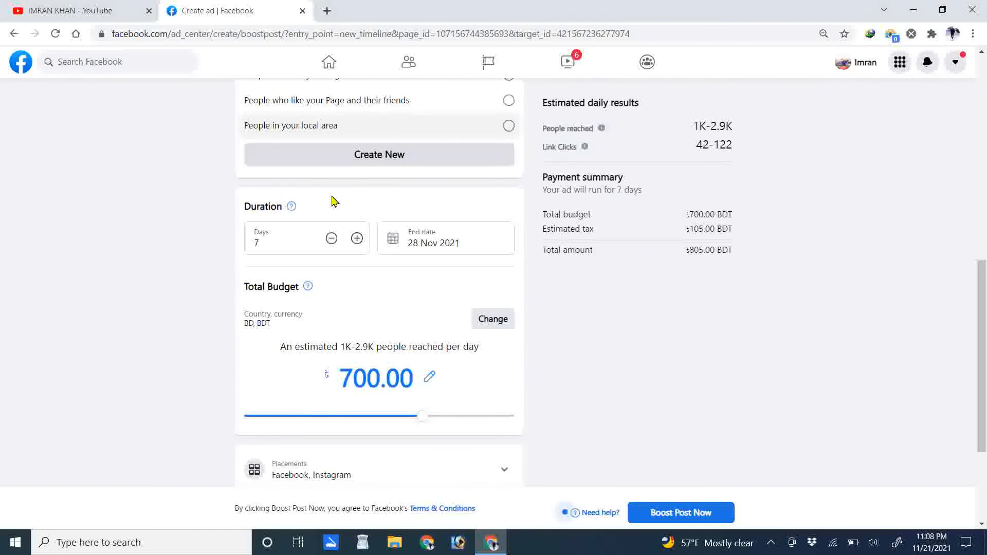
Step: Set the ad's duration to 4 days
{"action": "scroll", "coordinate": [331, 200], "scroll_direction": "up", "scroll_amount": 2}
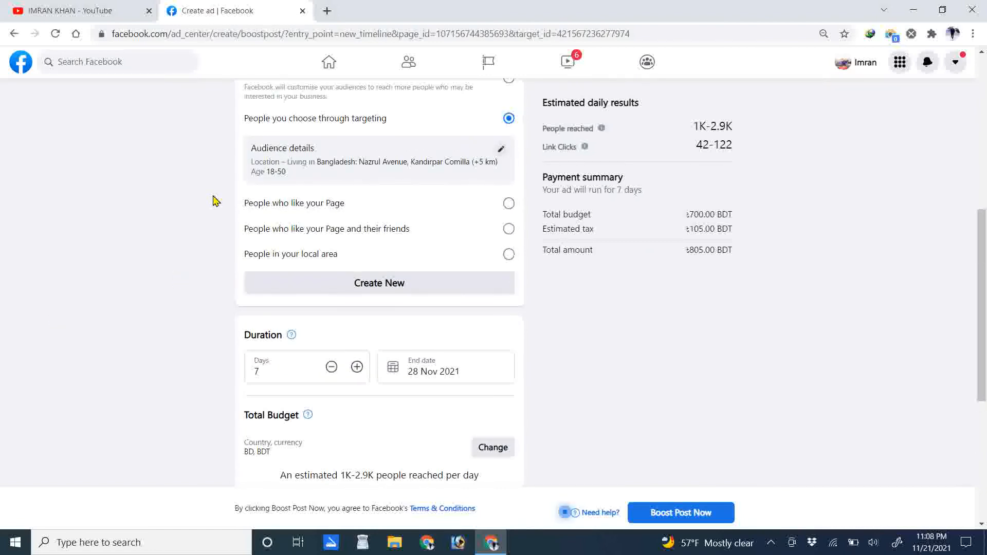
{"action": "scroll", "coordinate": [192, 227], "scroll_direction": "down", "scroll_amount": 3}
{"action": "left_click", "coordinate": [299, 173]}
{"action": "left_click", "coordinate": [332, 175]}
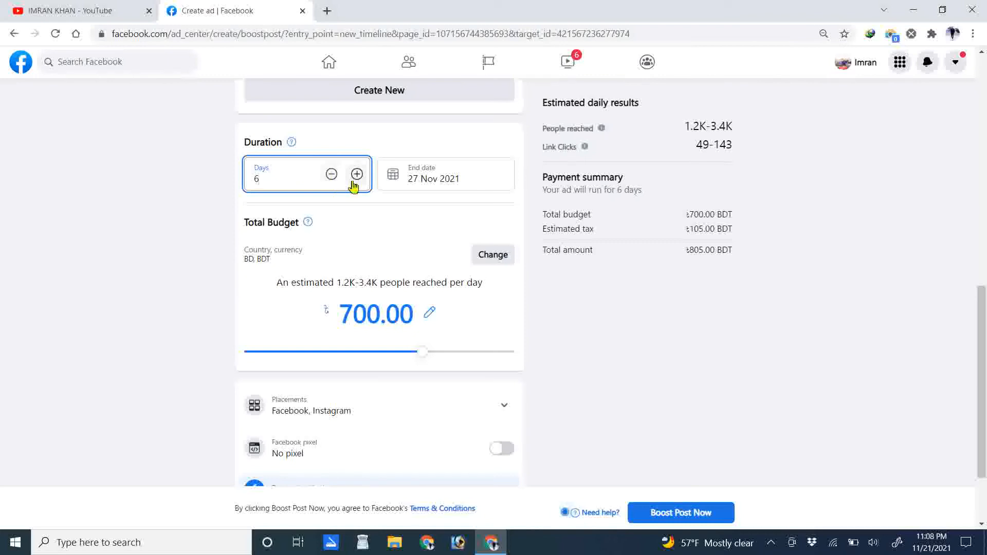
{"action": "left_click", "coordinate": [331, 175]}
{"action": "left_click", "coordinate": [332, 175]}
{"action": "left_click", "coordinate": [336, 176]}
{"action": "left_click", "coordinate": [331, 223]}
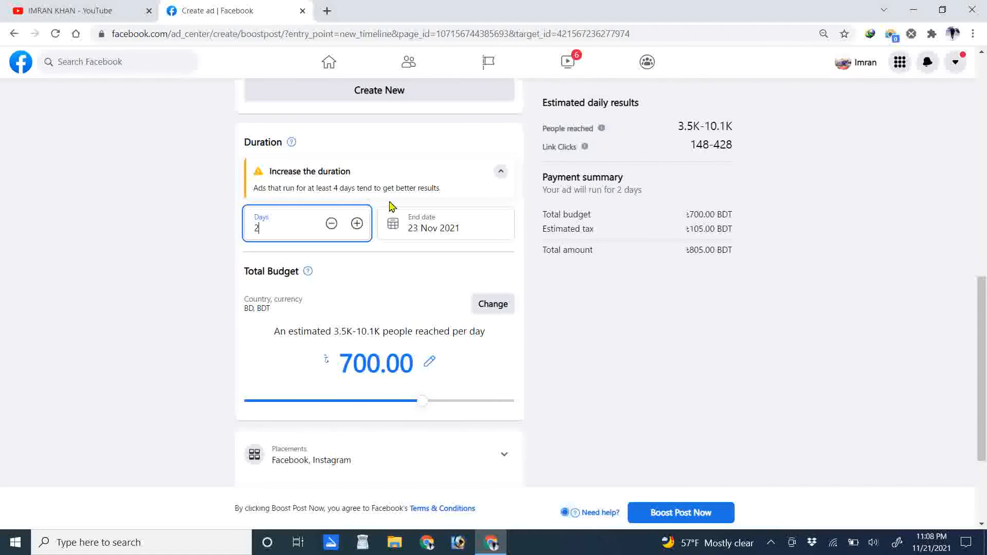
{"action": "left_click", "coordinate": [357, 224]}
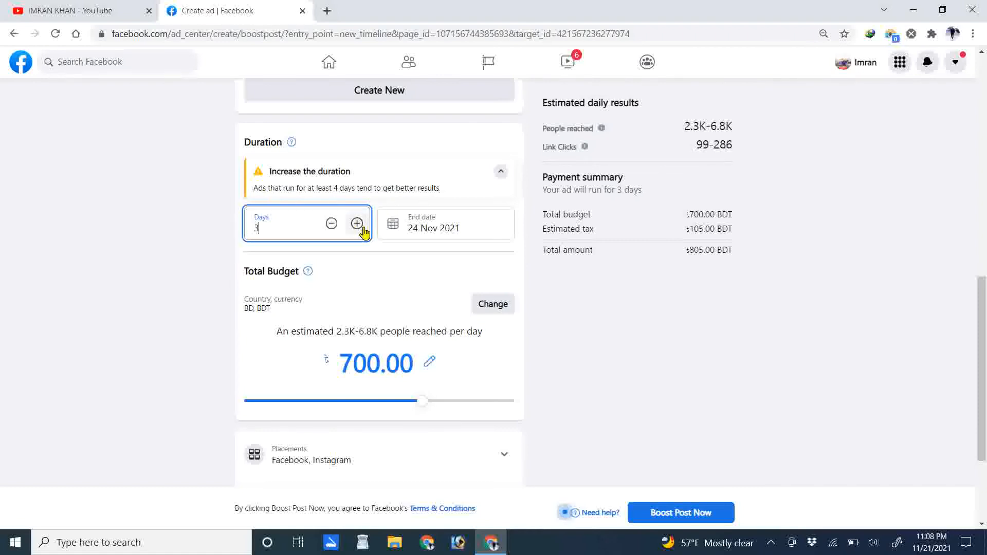
{"action": "left_click", "coordinate": [357, 224]}
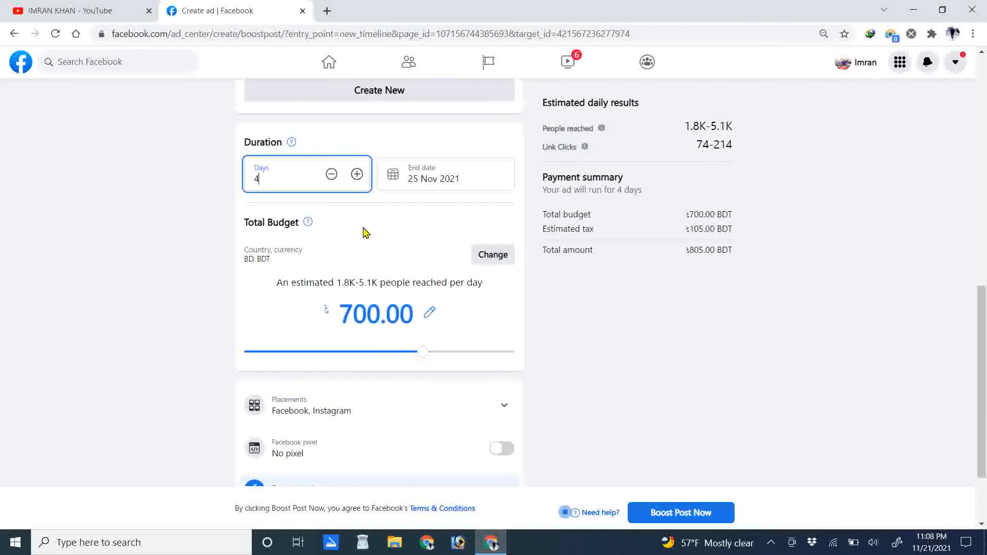
{"action": "left_click", "coordinate": [332, 189]}
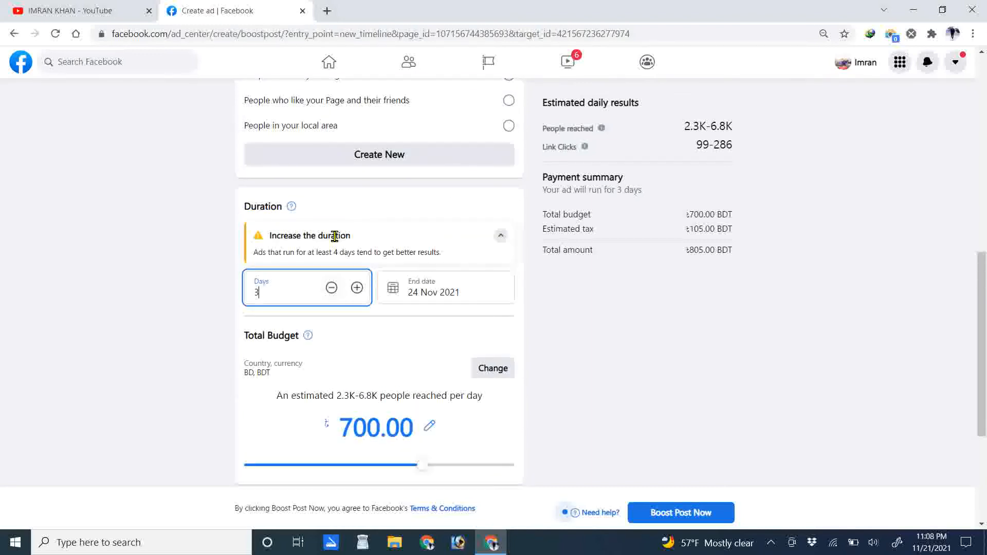
{"action": "left_click", "coordinate": [357, 287]}
{"action": "scroll", "coordinate": [334, 319], "scroll_direction": "down", "scroll_amount": 1}
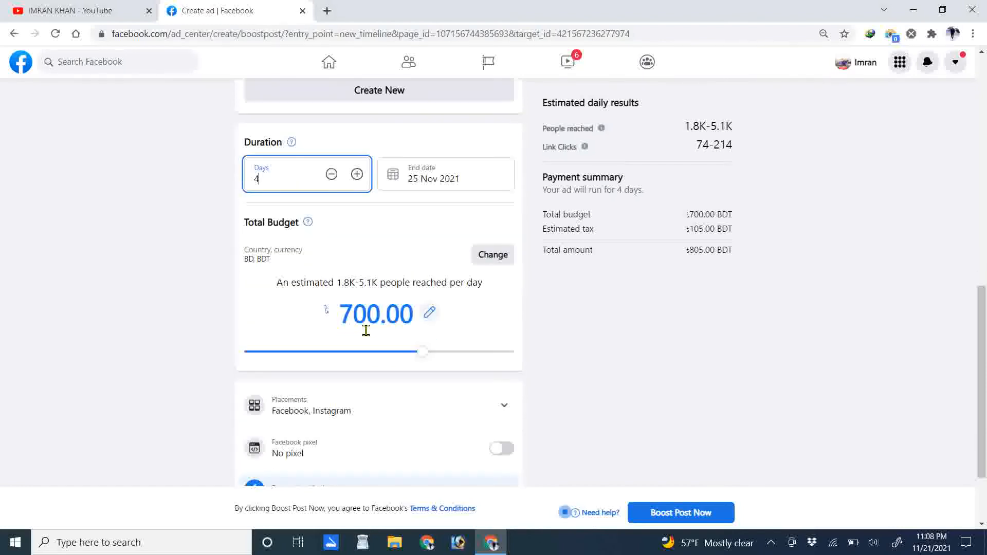
Step: Lower the ad's total budget to 400 BDT
{"action": "scroll", "coordinate": [366, 330], "scroll_direction": "down", "scroll_amount": 1}
{"action": "left_click_drag", "start_coordinate": [425, 296], "coordinate": [379, 291]}
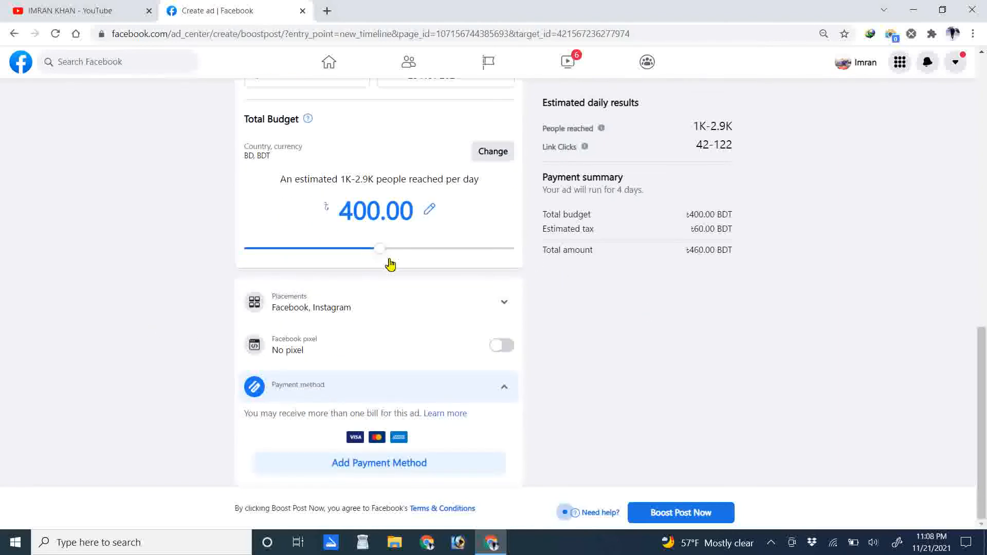
Step: Try excluding Instagram from the ad placements, and include it again
{"action": "left_click", "coordinate": [504, 315]}
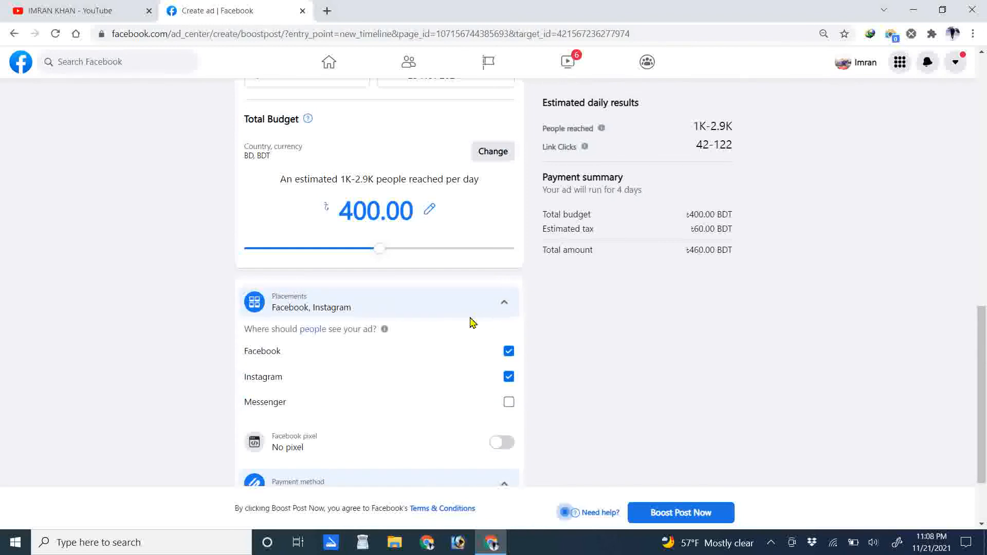
{"action": "scroll", "coordinate": [468, 308], "scroll_direction": "down", "scroll_amount": 2}
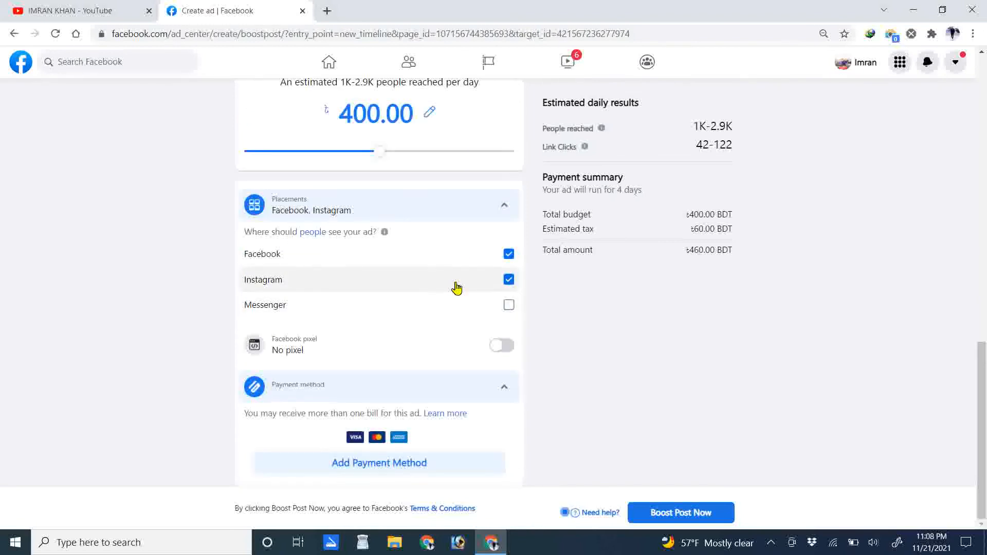
{"action": "left_click", "coordinate": [508, 280]}
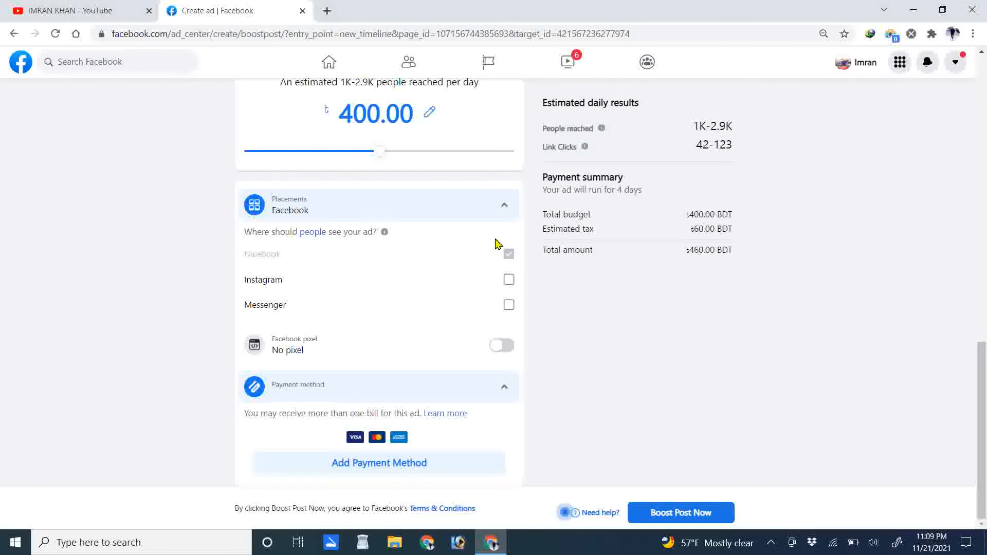
{"action": "left_click", "coordinate": [510, 280]}
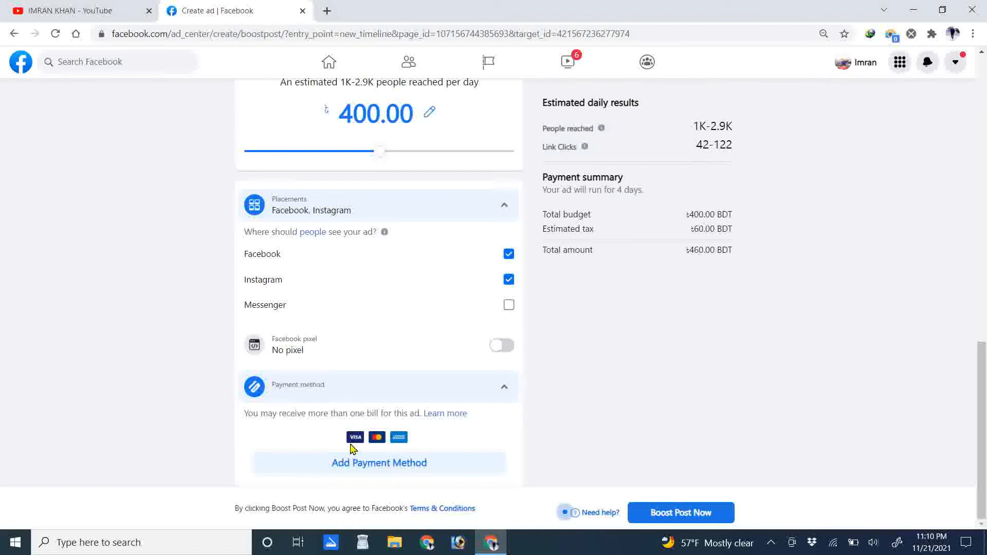
Step: Look at the debit or credit card form for adding a payment method, and close it without entering card details
{"action": "left_click", "coordinate": [410, 465]}
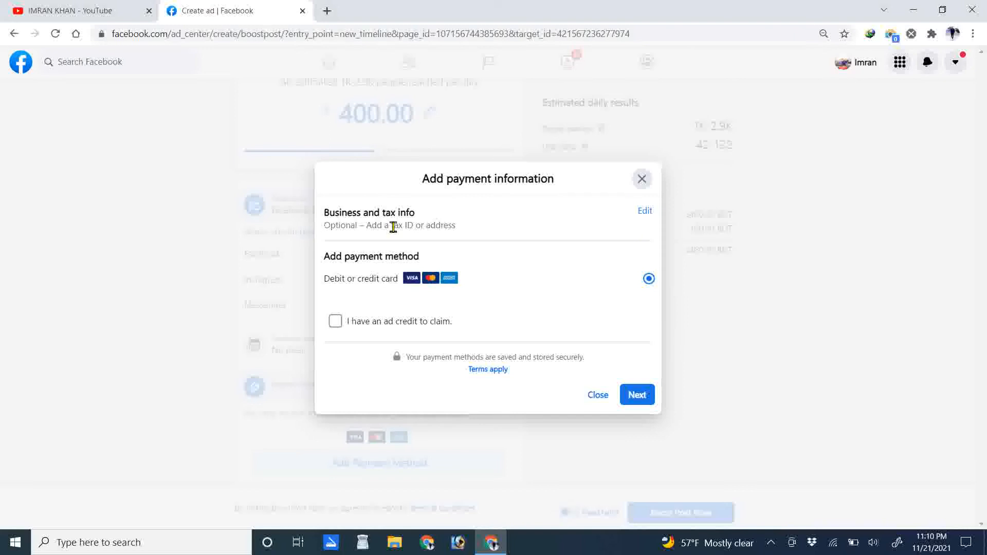
{"action": "left_click", "coordinate": [636, 395]}
{"action": "left_click", "coordinate": [411, 244]}
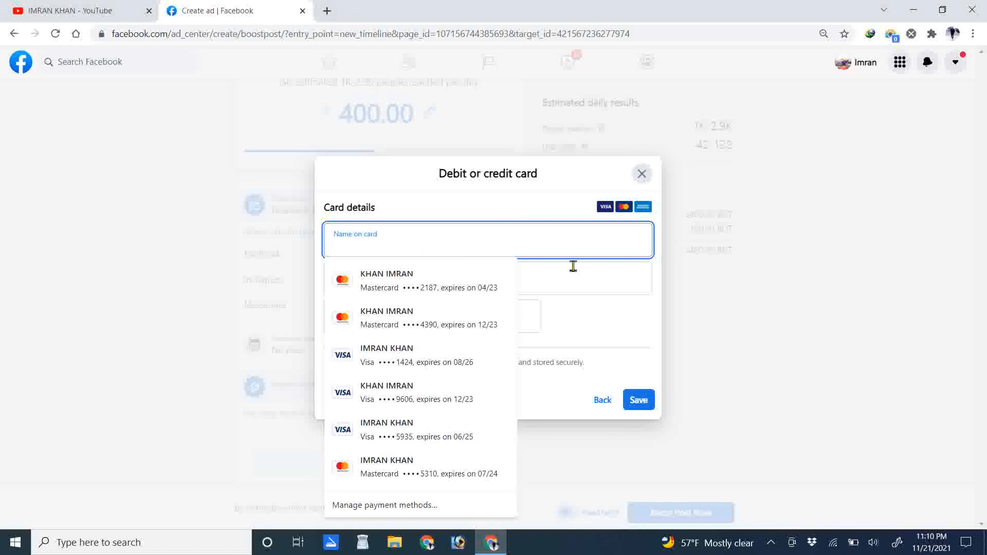
{"action": "left_click", "coordinate": [583, 280]}
{"action": "left_click", "coordinate": [586, 338]}
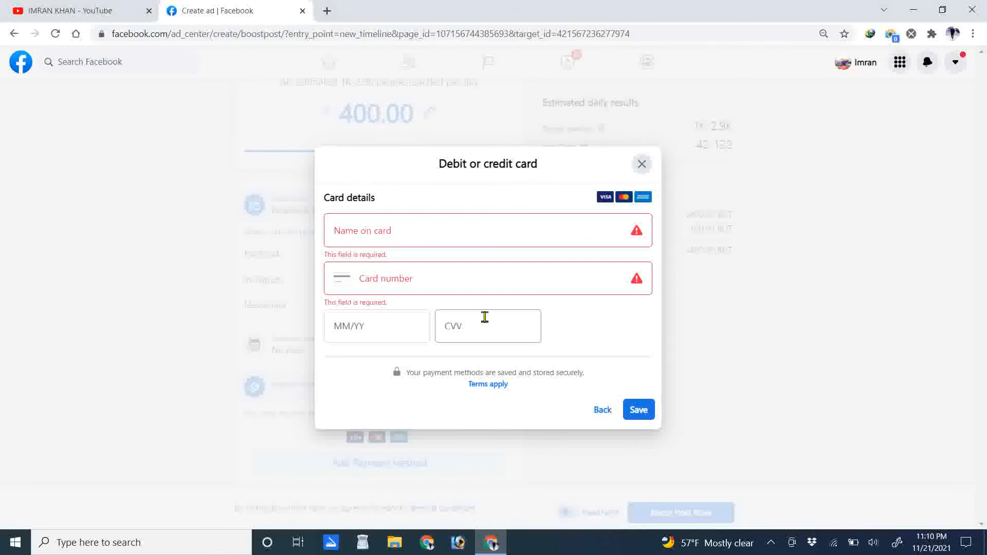
{"action": "left_click", "coordinate": [602, 411]}
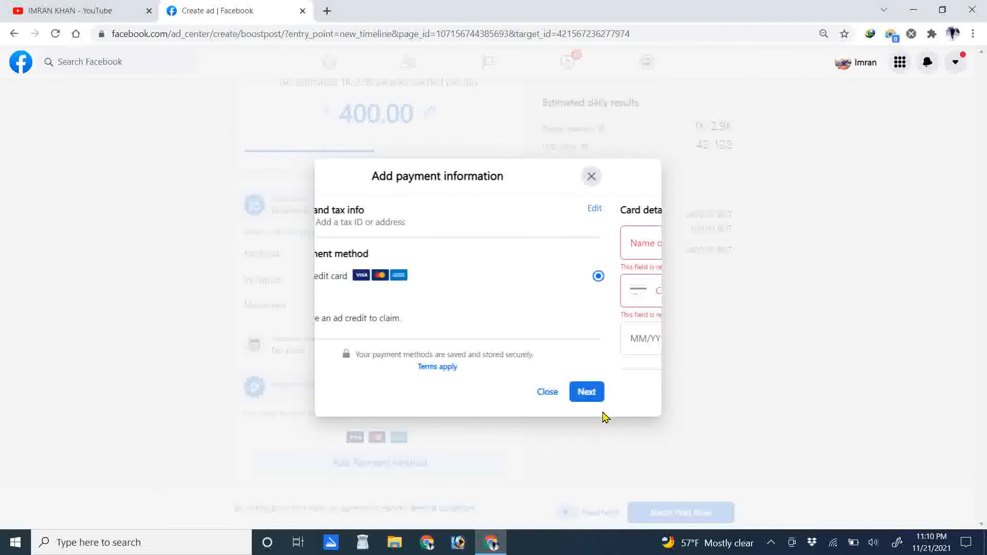
{"action": "left_click", "coordinate": [598, 397]}
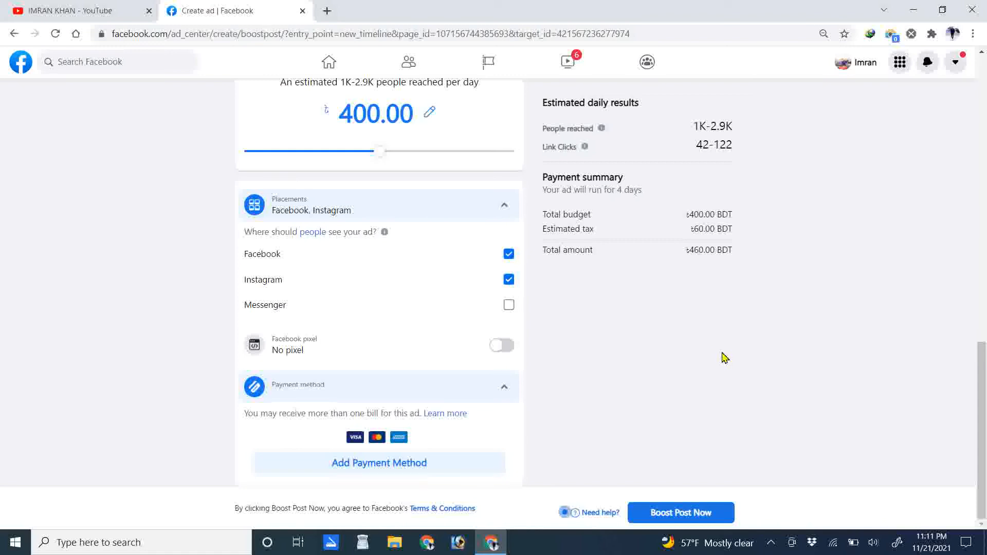
Step: Check which ad accounts can be chosen for the boosted post, keeping the selected account
{"action": "scroll", "coordinate": [725, 359], "scroll_direction": "up", "scroll_amount": 15}
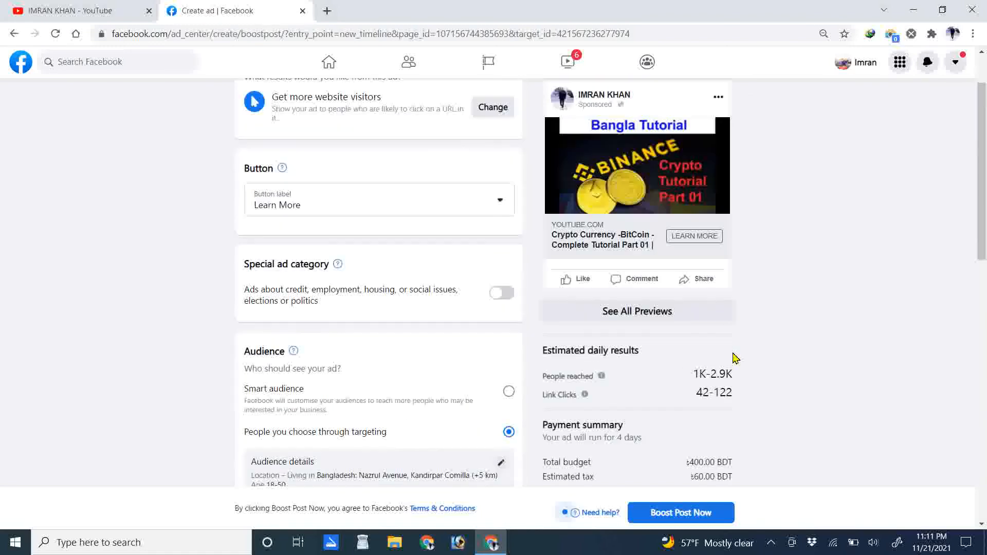
{"action": "scroll", "coordinate": [735, 358], "scroll_direction": "up", "scroll_amount": 3}
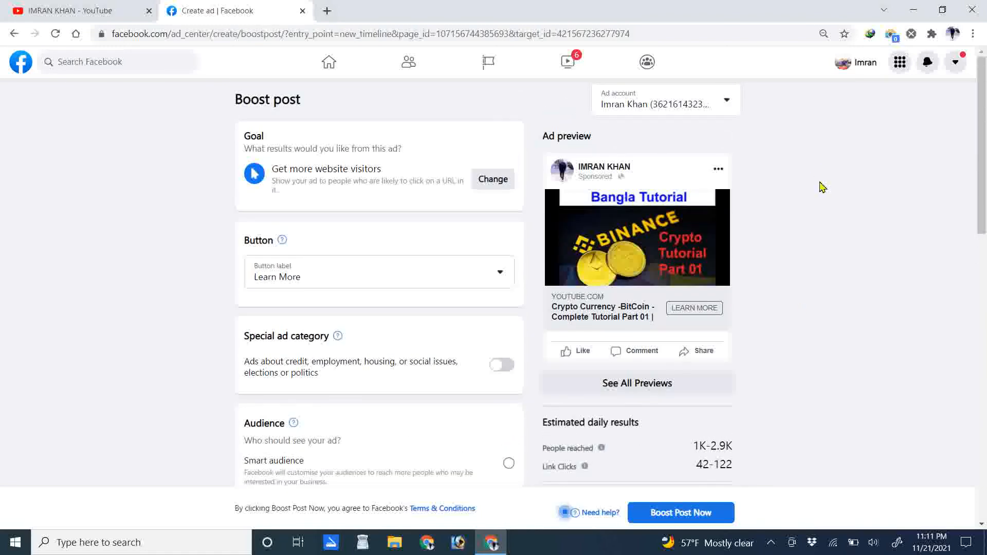
{"action": "left_click", "coordinate": [727, 101]}
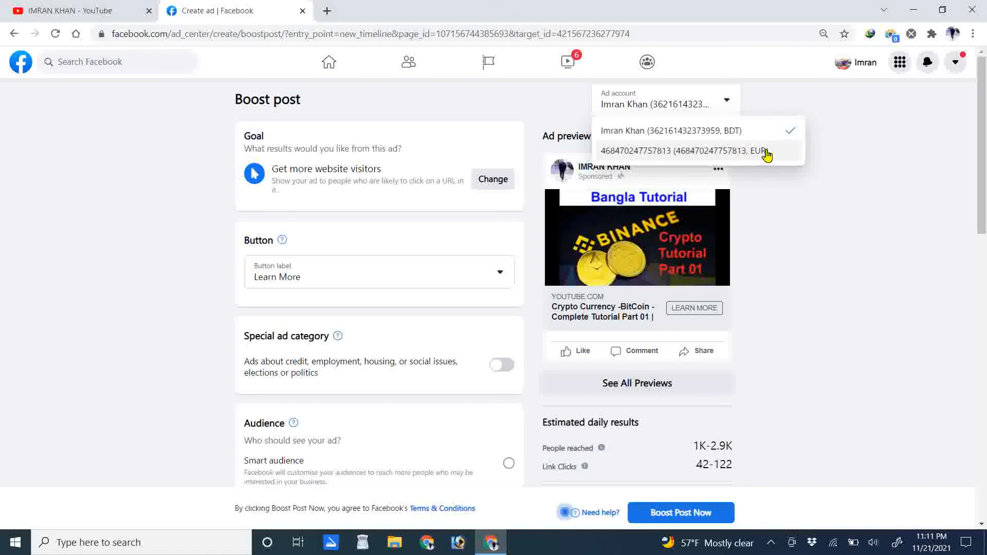
{"action": "left_click", "coordinate": [840, 224]}
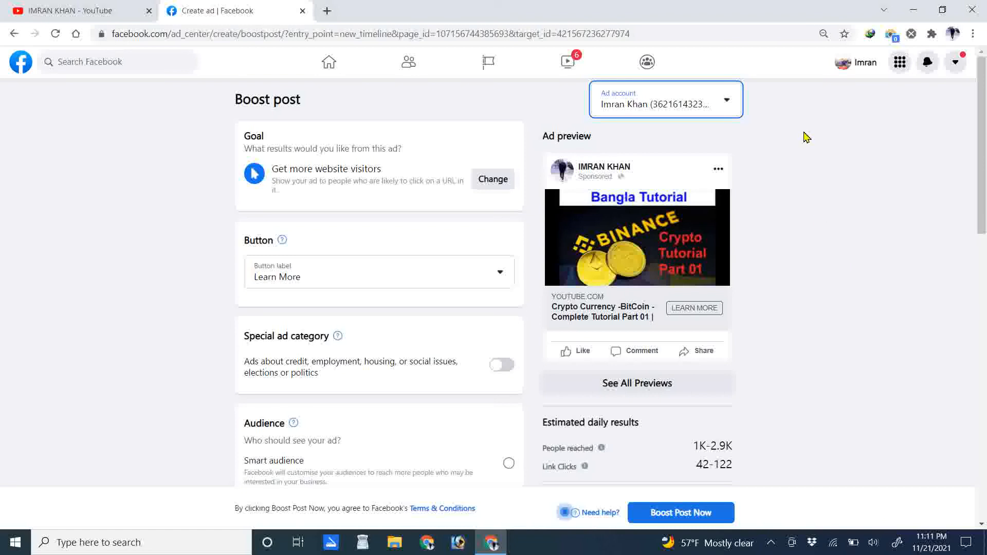
{"action": "left_click", "coordinate": [732, 100]}
{"action": "left_click", "coordinate": [836, 134]}
Step: Review the ad's audience, duration, budget, placements, payment method and goal settings
{"action": "scroll", "coordinate": [804, 159], "scroll_direction": "down", "scroll_amount": 2}
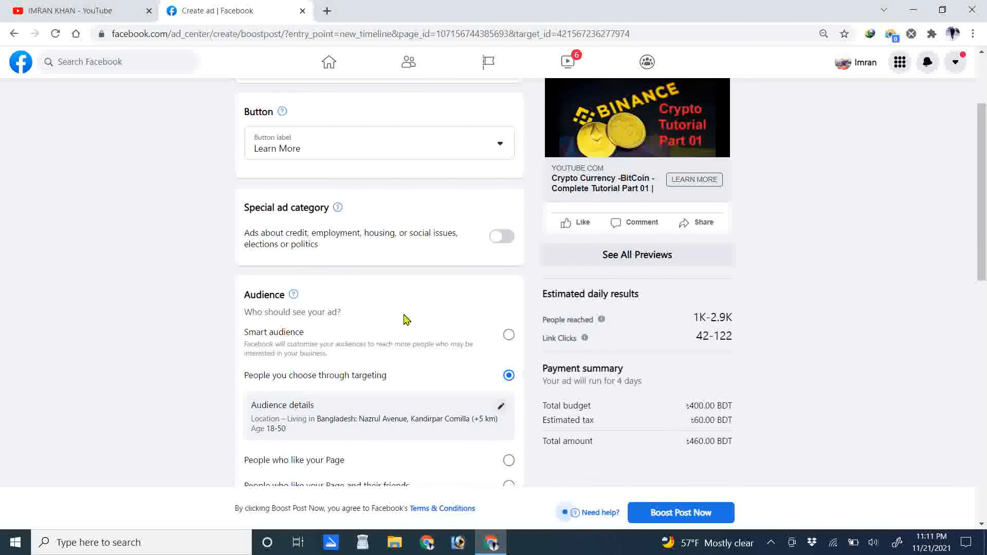
{"action": "scroll", "coordinate": [405, 319], "scroll_direction": "down", "scroll_amount": 1}
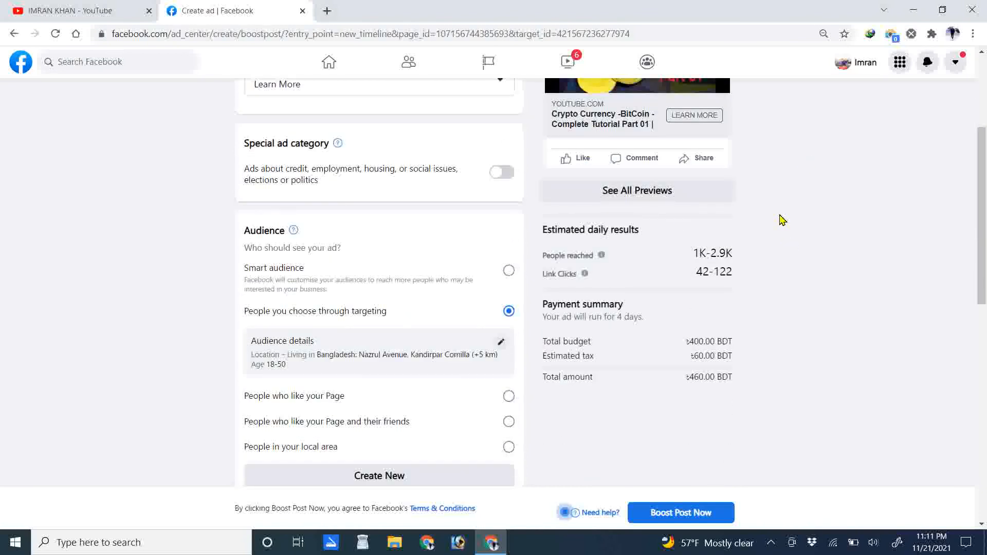
{"action": "scroll", "coordinate": [782, 220], "scroll_direction": "up", "scroll_amount": 3}
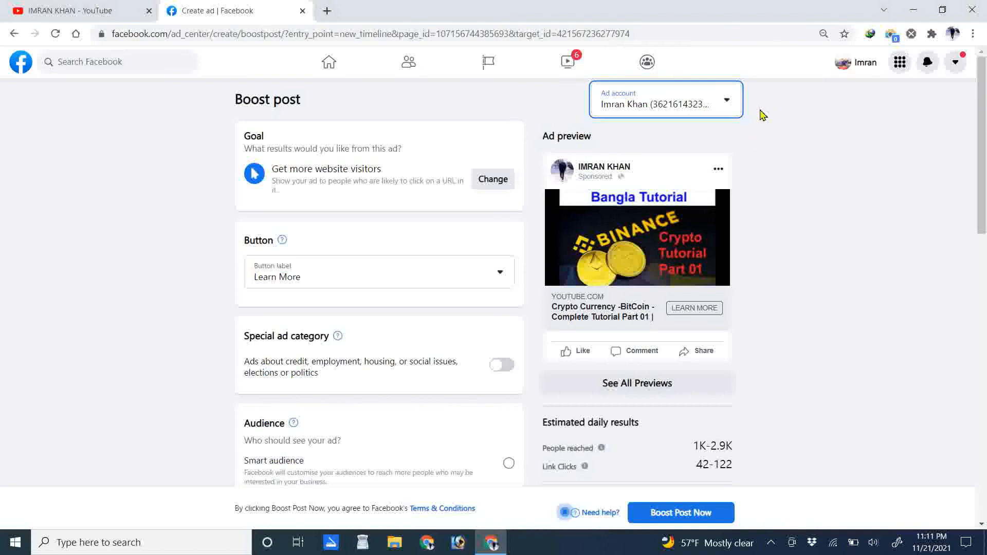
{"action": "scroll", "coordinate": [309, 379], "scroll_direction": "down", "scroll_amount": 6}
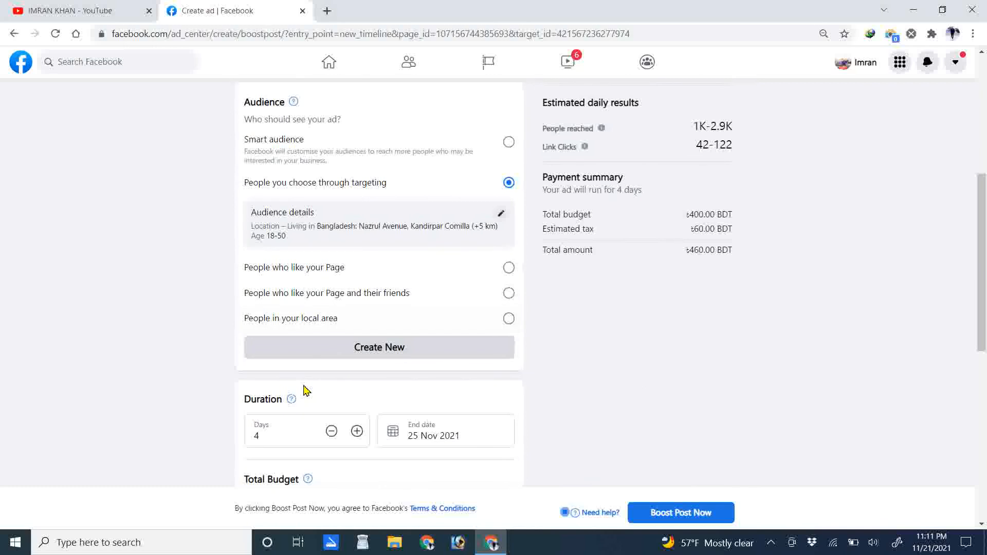
{"action": "scroll", "coordinate": [306, 389], "scroll_direction": "down", "scroll_amount": 3}
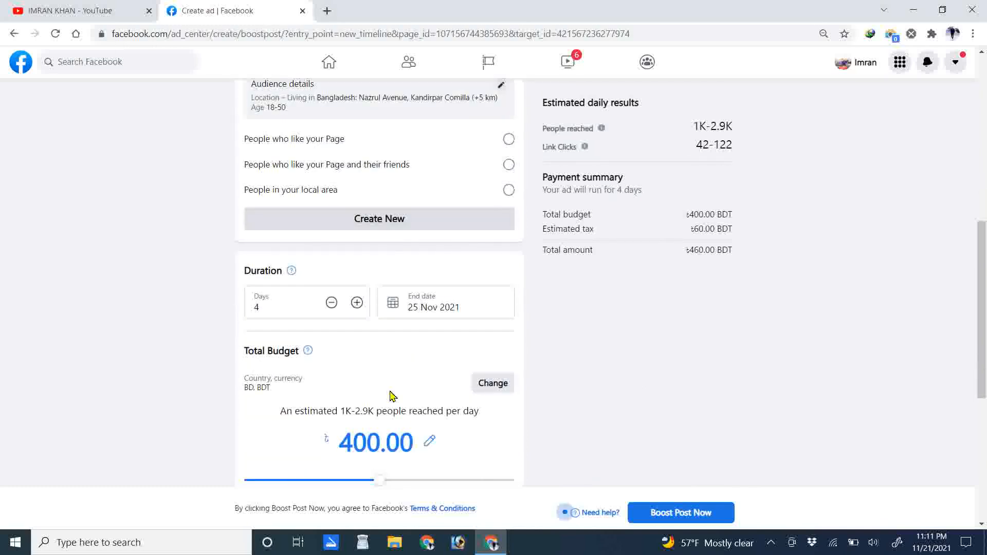
{"action": "scroll", "coordinate": [346, 452], "scroll_direction": "down", "scroll_amount": 6}
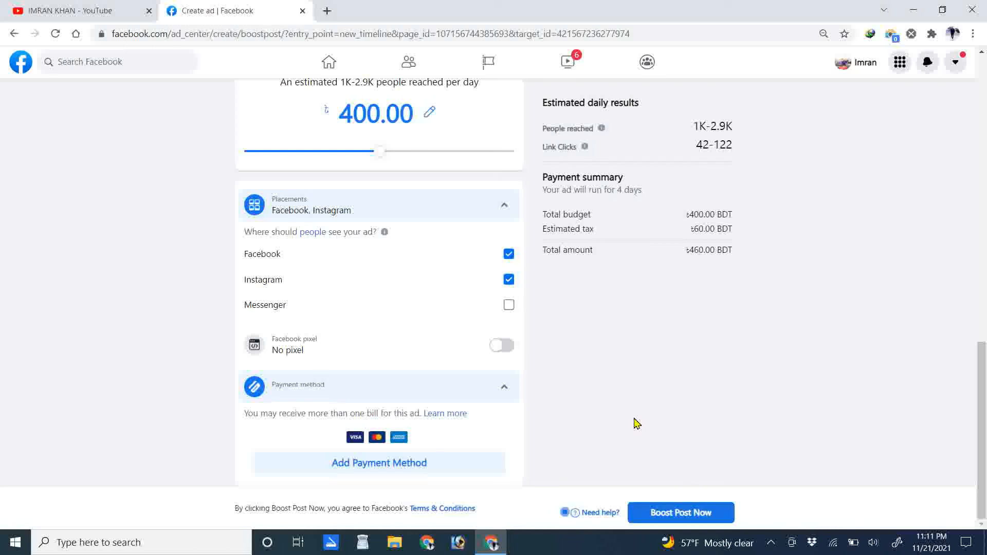
{"action": "scroll", "coordinate": [637, 423], "scroll_direction": "up", "scroll_amount": 12}
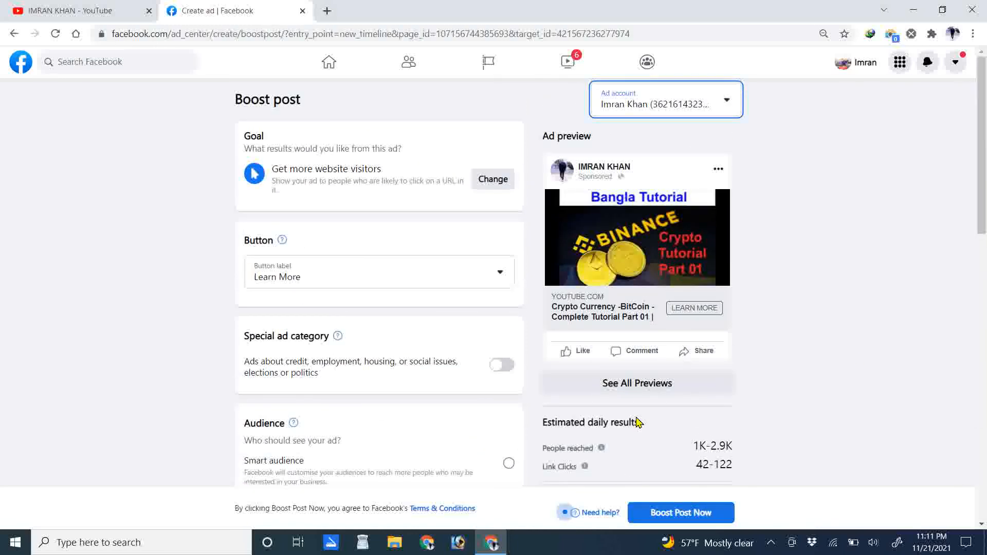
{"action": "left_click", "coordinate": [227, 145]}
{"action": "left_click_drag", "start_coordinate": [228, 149], "coordinate": [240, 139]}
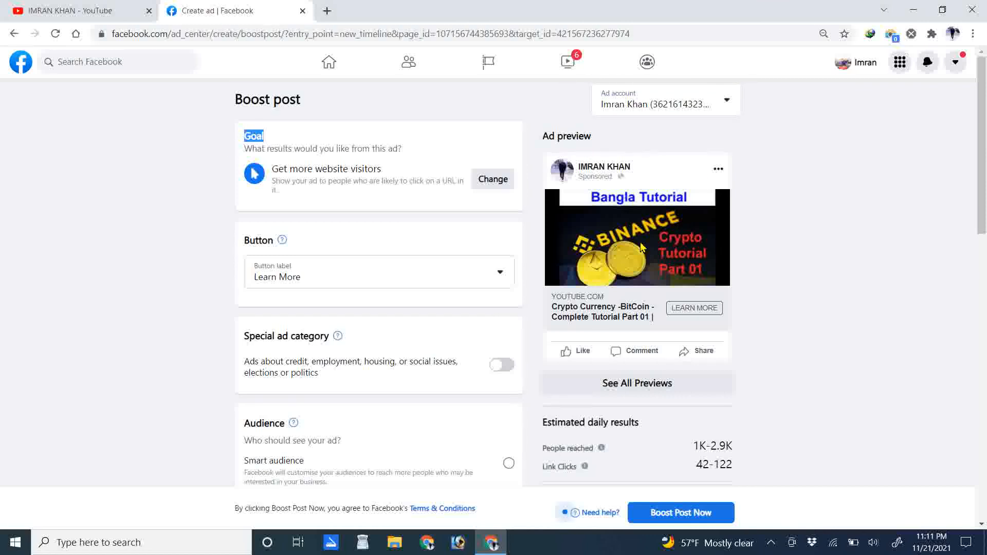
Step: Open all previews of the ad and look through the Facebook and Instagram versions
{"action": "scroll", "coordinate": [642, 248], "scroll_direction": "down", "scroll_amount": 3}
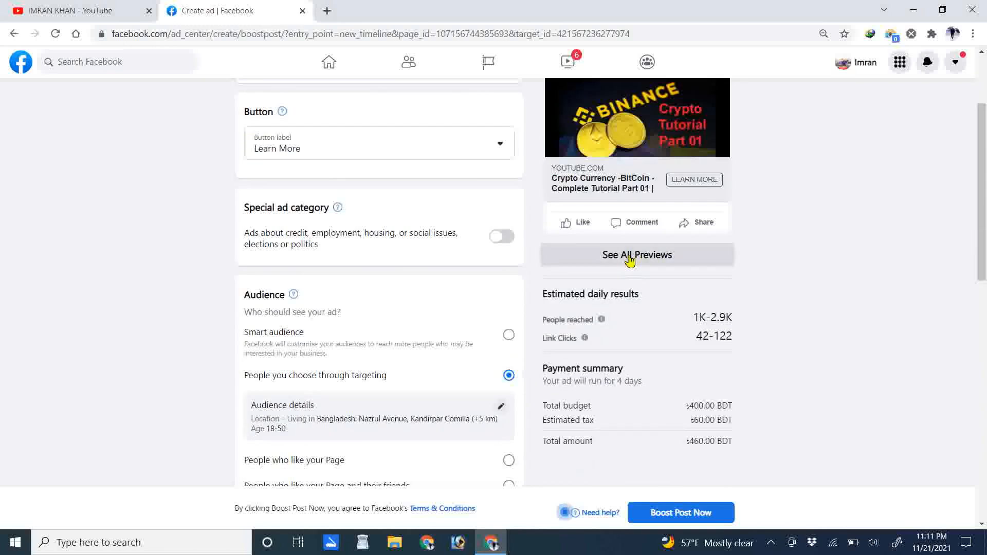
{"action": "left_click", "coordinate": [649, 261]}
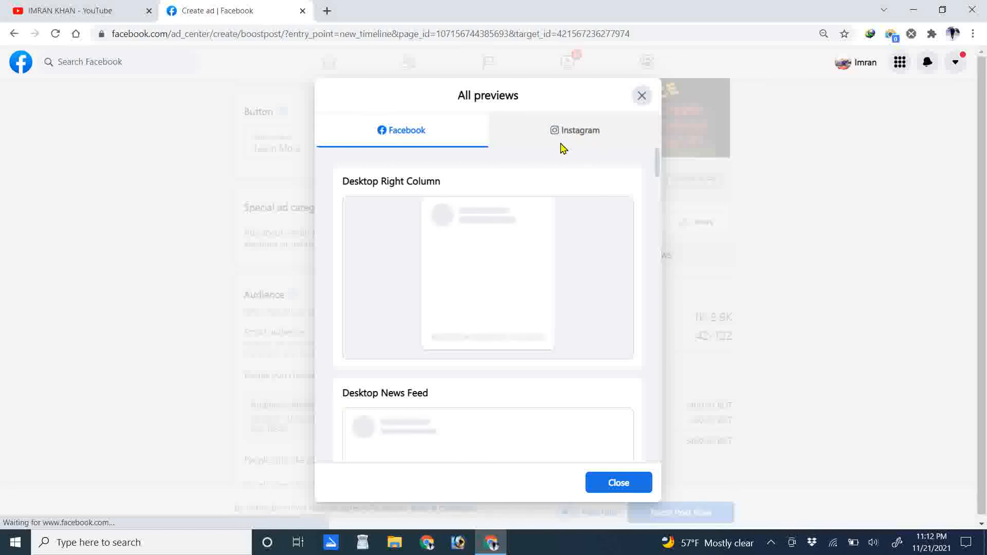
{"action": "left_click", "coordinate": [587, 138]}
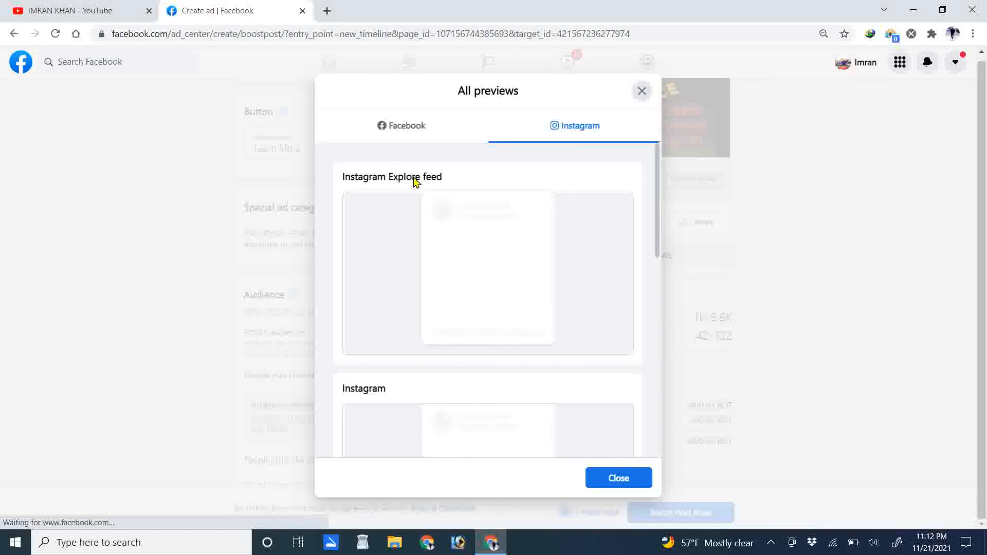
{"action": "left_click", "coordinate": [382, 128]}
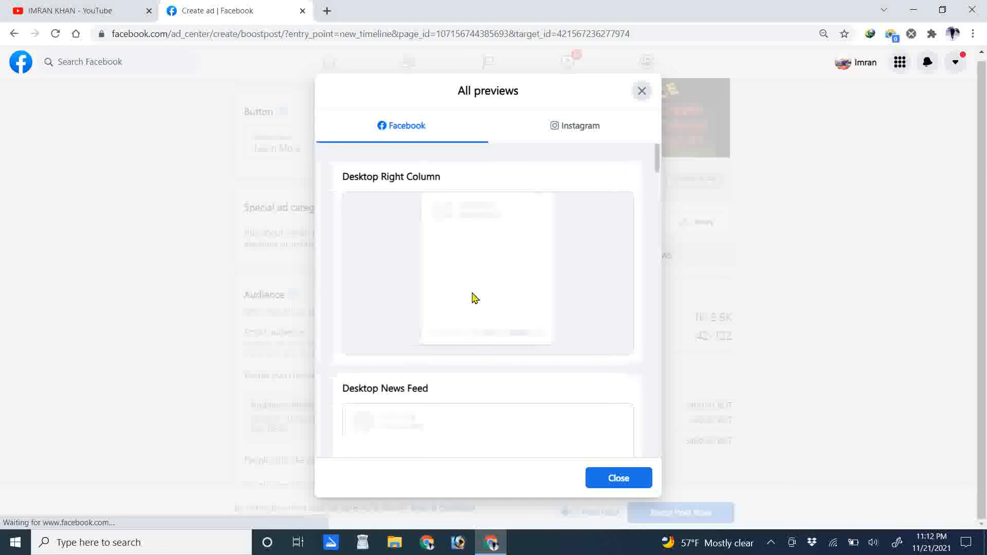
{"action": "scroll", "coordinate": [474, 298], "scroll_direction": "down", "scroll_amount": 5}
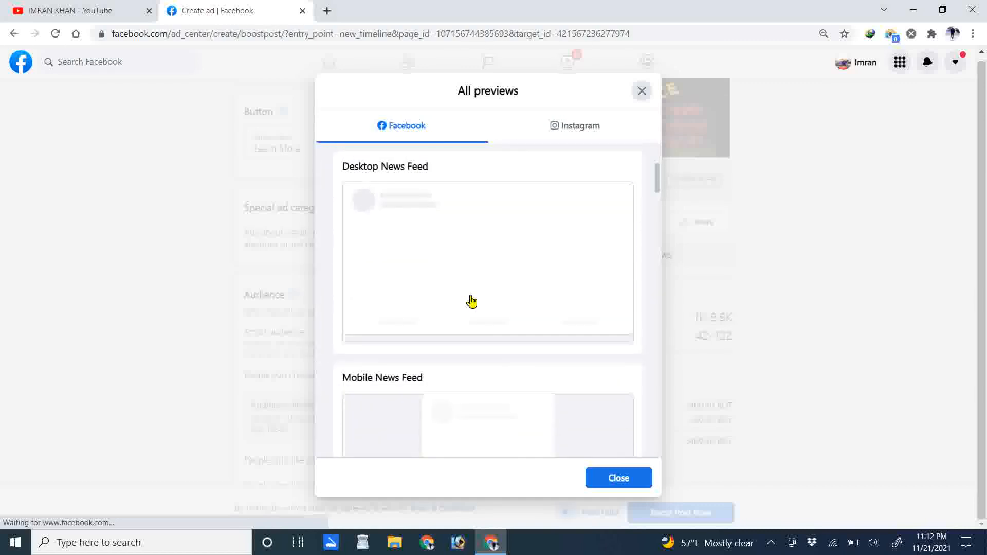
{"action": "left_click_drag", "start_coordinate": [656, 184], "coordinate": [649, 165]}
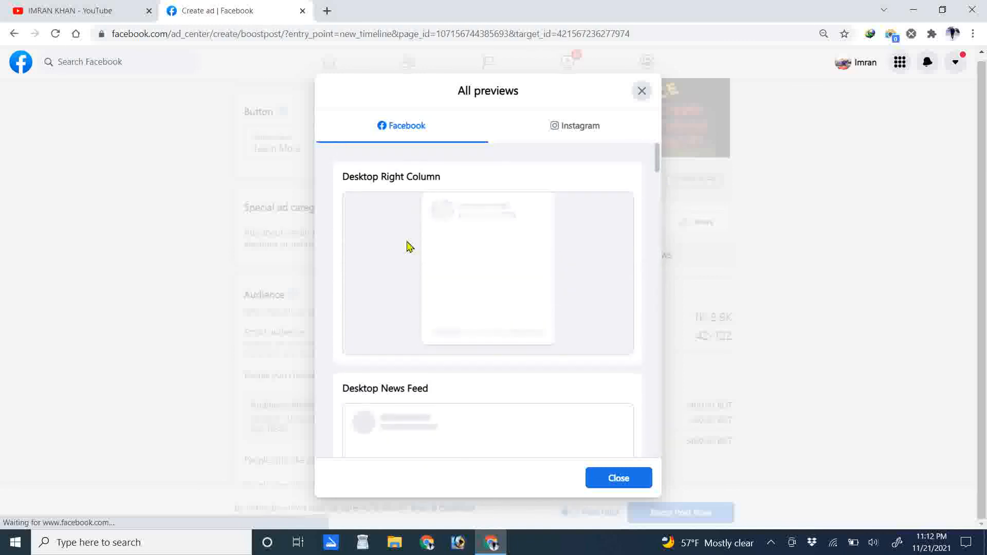
Step: Examine the ad's Facebook previews for Desktop Right Column, Desktop News Feed, Mobile News Feed and Instant Articles
{"action": "scroll", "coordinate": [534, 276], "scroll_direction": "down", "scroll_amount": 7}
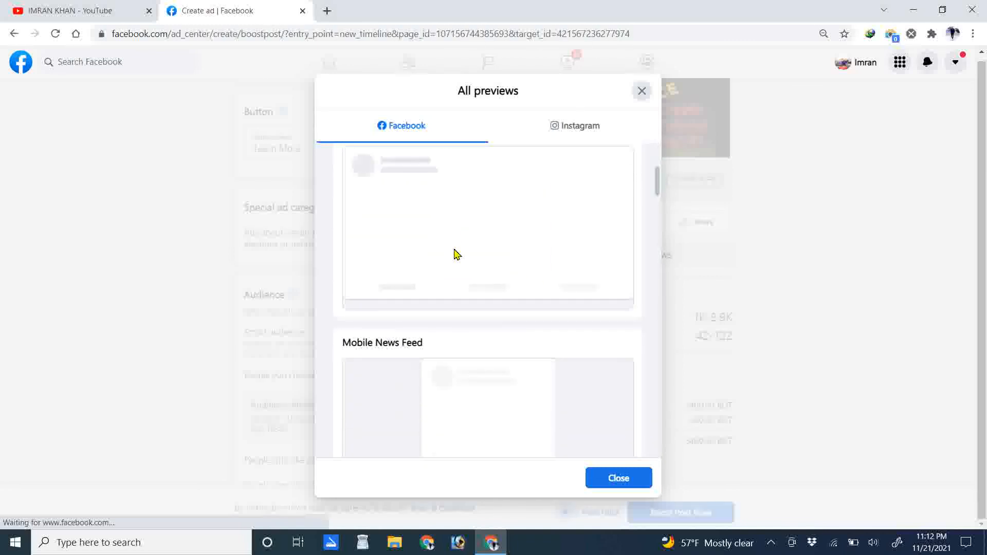
{"action": "scroll", "coordinate": [476, 282], "scroll_direction": "up", "scroll_amount": 5}
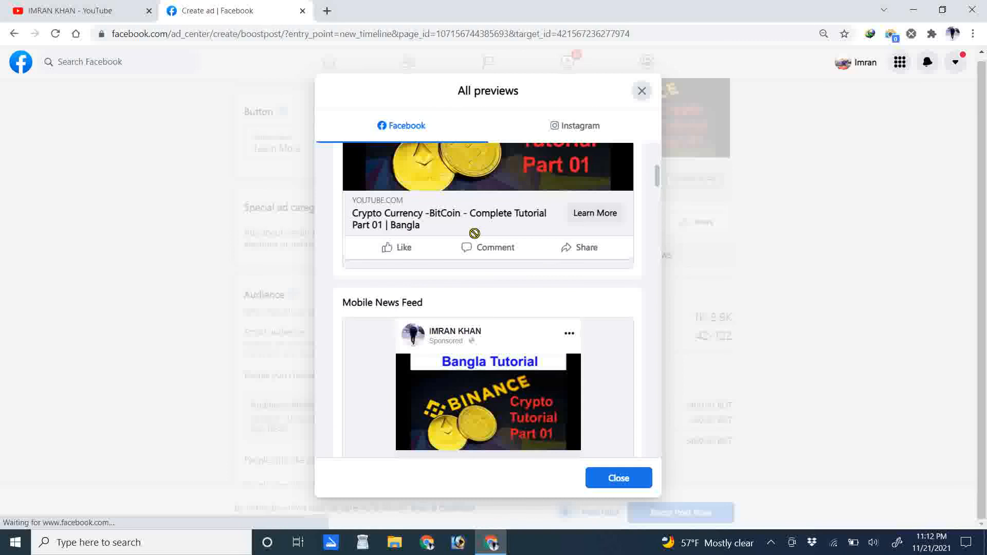
{"action": "scroll", "coordinate": [482, 296], "scroll_direction": "up", "scroll_amount": 1}
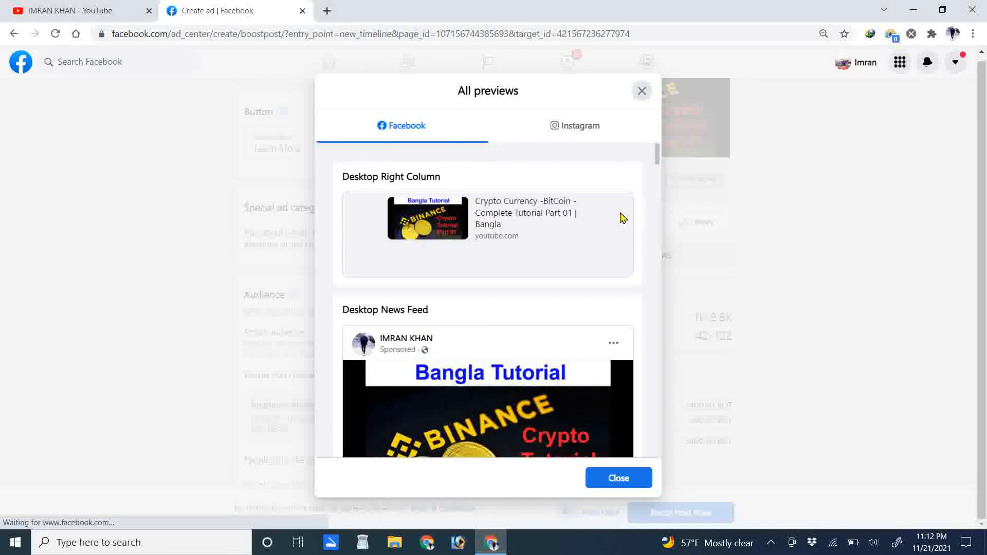
{"action": "scroll", "coordinate": [568, 230], "scroll_direction": "down", "scroll_amount": 3}
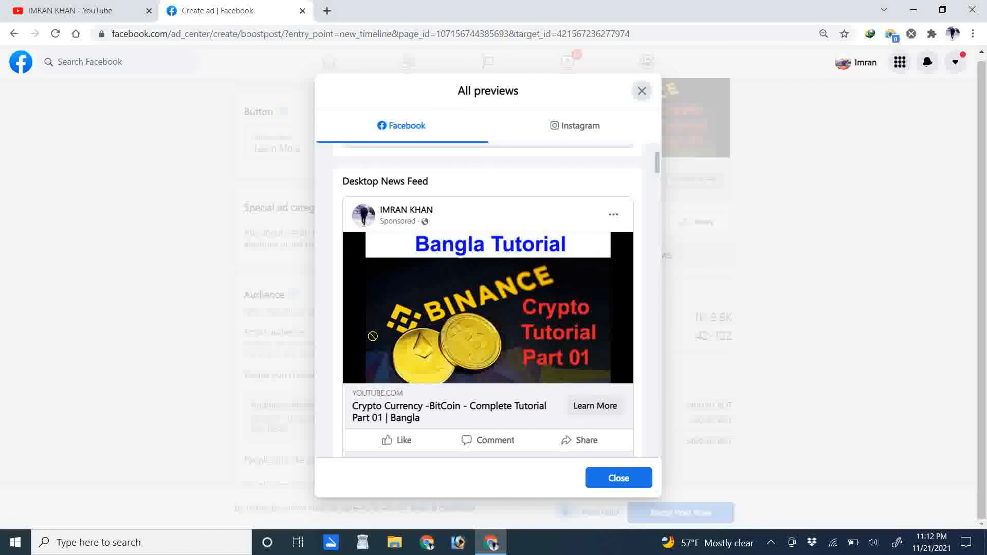
{"action": "scroll", "coordinate": [470, 316], "scroll_direction": "down", "scroll_amount": 4}
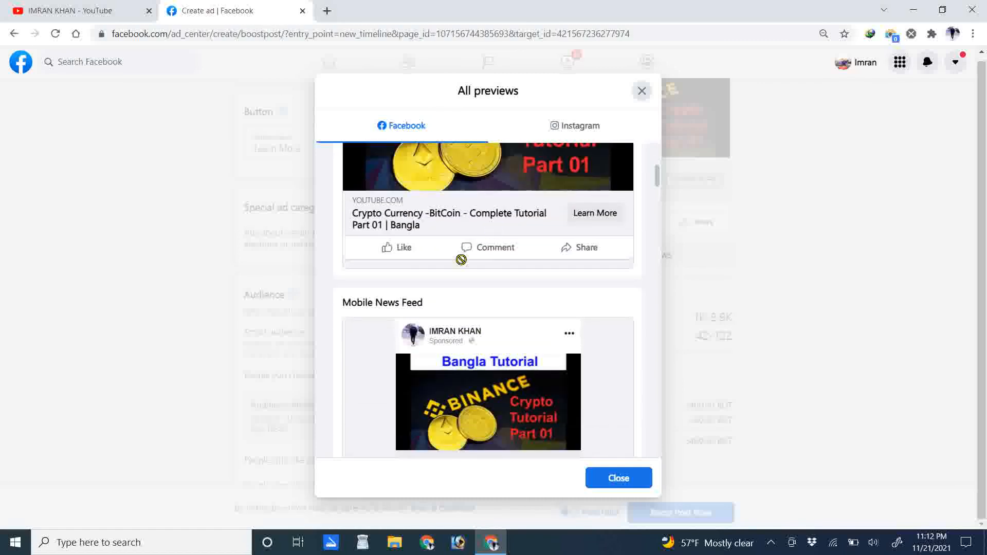
{"action": "scroll", "coordinate": [462, 259], "scroll_direction": "down", "scroll_amount": 3}
{"action": "scroll", "coordinate": [390, 309], "scroll_direction": "down", "scroll_amount": 4}
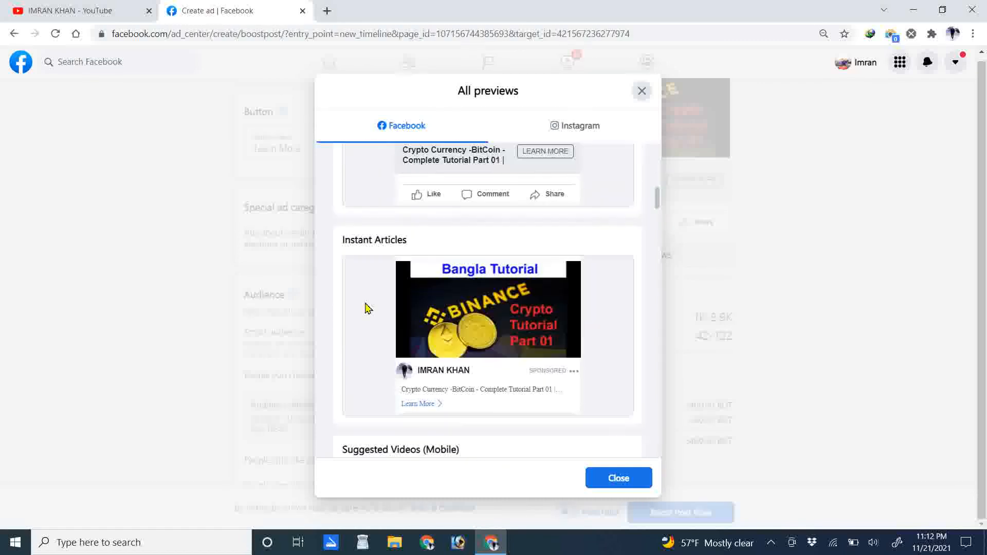
{"action": "scroll", "coordinate": [381, 312], "scroll_direction": "down", "scroll_amount": 1}
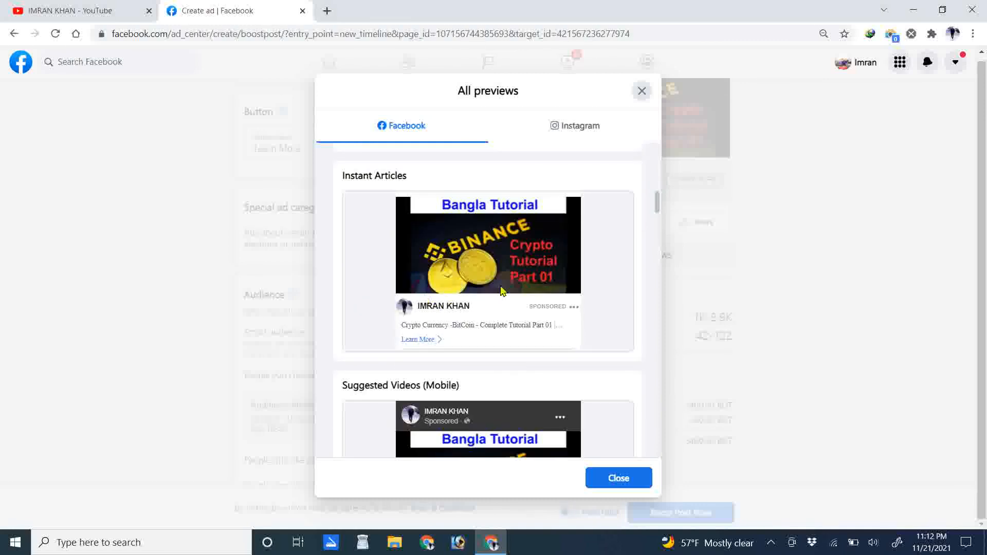
Step: Examine the ad's Suggested Videos (Mobile) and Desktop Marketplace previews
{"action": "scroll", "coordinate": [404, 308], "scroll_direction": "down", "scroll_amount": 2}
{"action": "scroll", "coordinate": [379, 321], "scroll_direction": "down", "scroll_amount": 1}
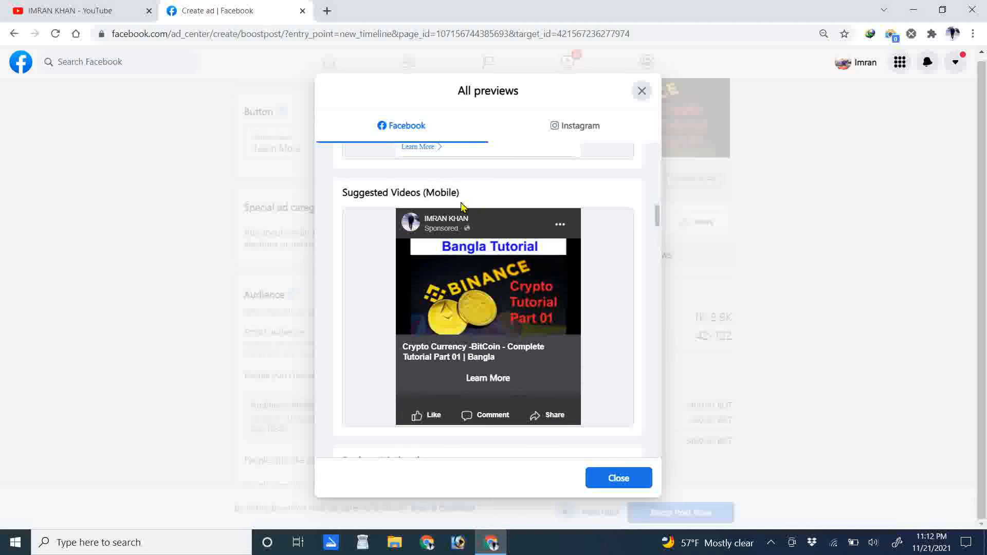
{"action": "scroll", "coordinate": [492, 303], "scroll_direction": "down", "scroll_amount": 1}
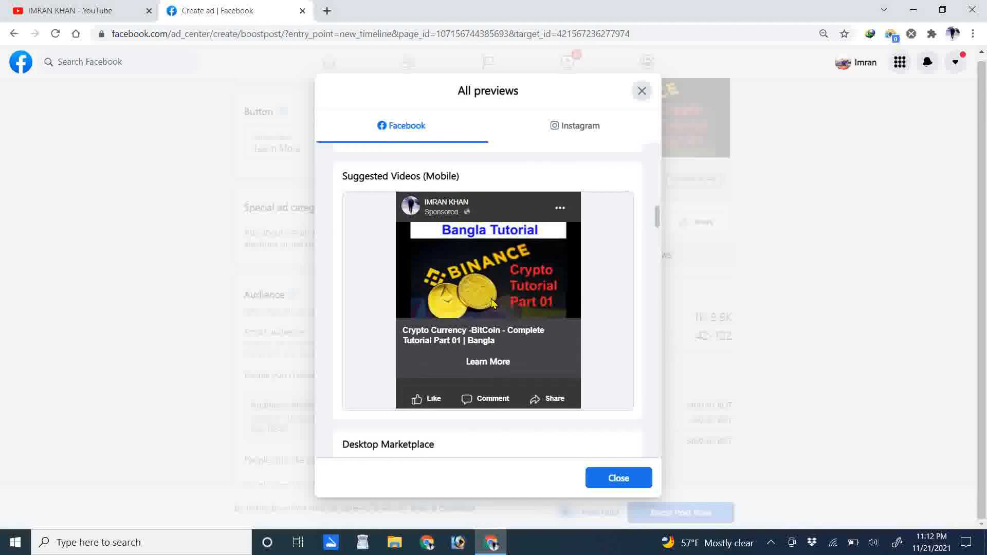
{"action": "scroll", "coordinate": [492, 304], "scroll_direction": "down", "scroll_amount": 2}
{"action": "scroll", "coordinate": [527, 270], "scroll_direction": "up", "scroll_amount": 2}
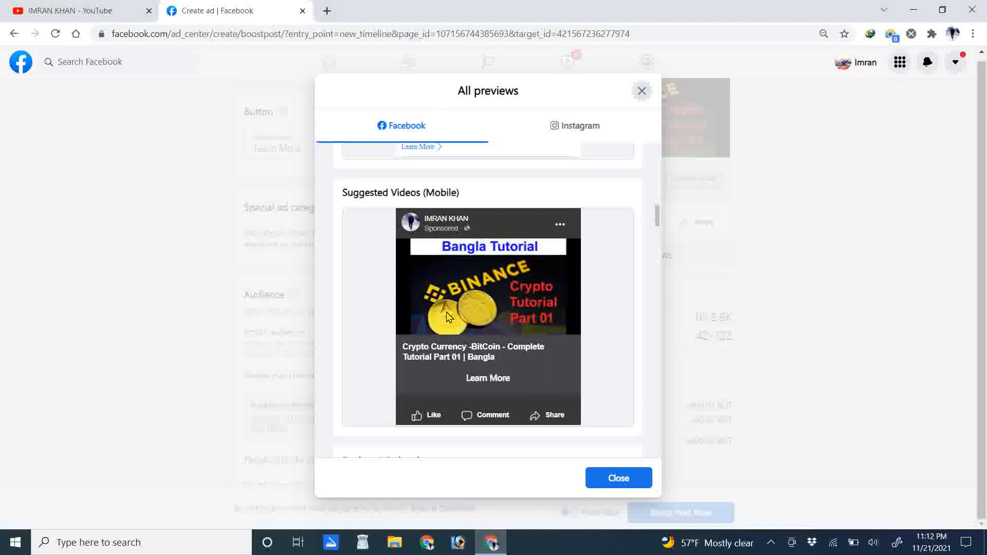
{"action": "scroll", "coordinate": [447, 316], "scroll_direction": "down", "scroll_amount": 3}
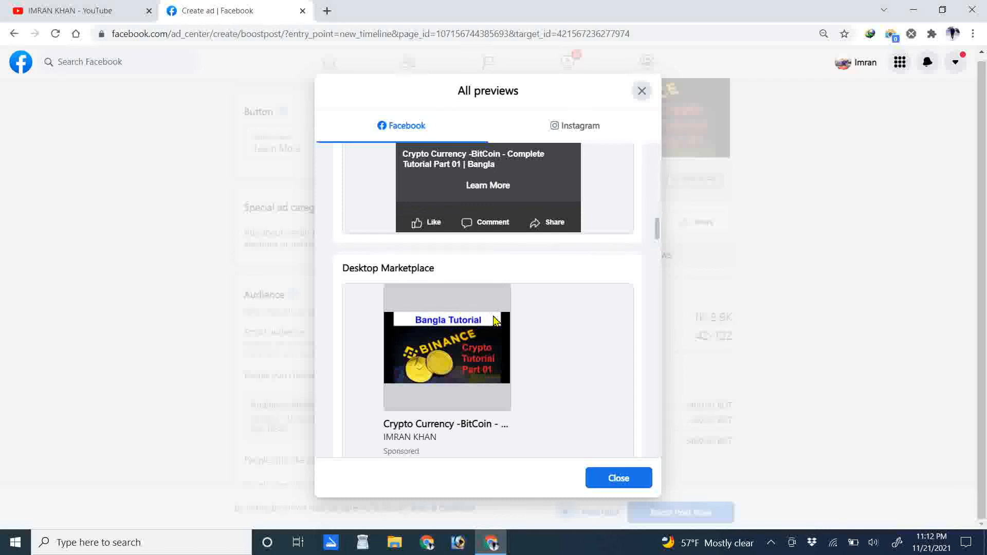
{"action": "scroll", "coordinate": [483, 324], "scroll_direction": "down", "scroll_amount": 2}
{"action": "scroll", "coordinate": [518, 280], "scroll_direction": "up", "scroll_amount": 1}
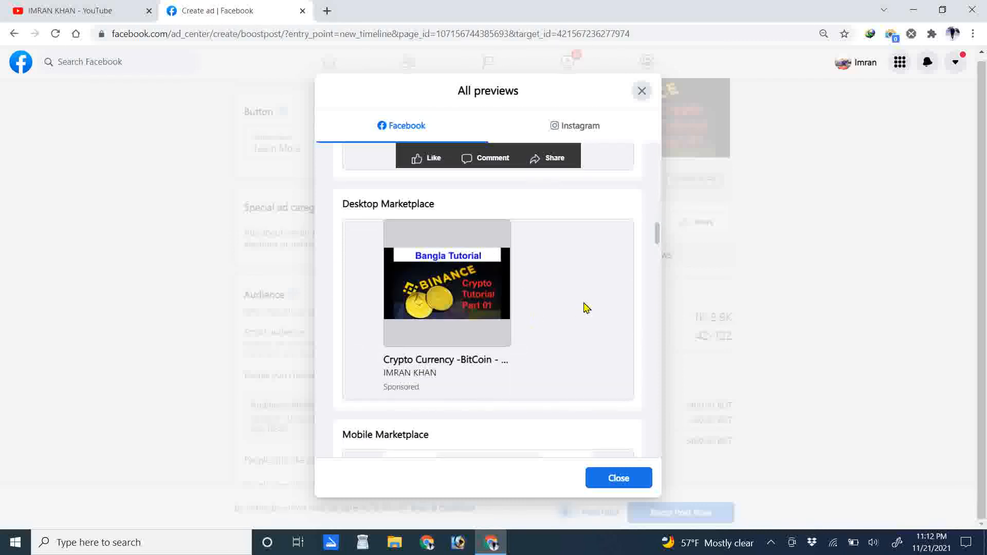
Step: Look through the Mobile Marketplace, Facebook stories and remaining Facebook previews to the end of the list
{"action": "scroll", "coordinate": [502, 289], "scroll_direction": "down", "scroll_amount": 2}
{"action": "scroll", "coordinate": [542, 342], "scroll_direction": "down", "scroll_amount": 3}
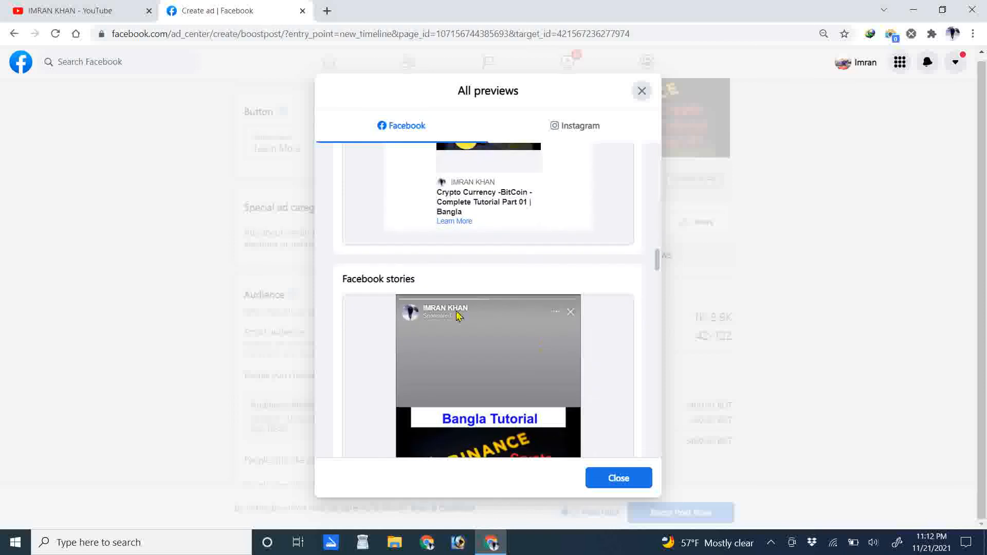
{"action": "scroll", "coordinate": [460, 316], "scroll_direction": "down", "scroll_amount": 2}
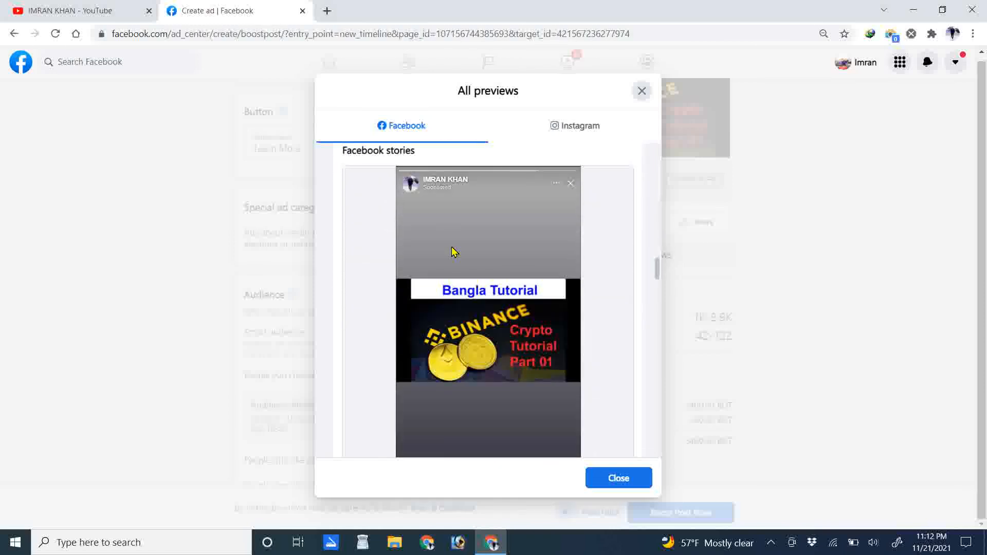
{"action": "scroll", "coordinate": [454, 251], "scroll_direction": "down", "scroll_amount": 3}
{"action": "scroll", "coordinate": [529, 298], "scroll_direction": "up", "scroll_amount": 2}
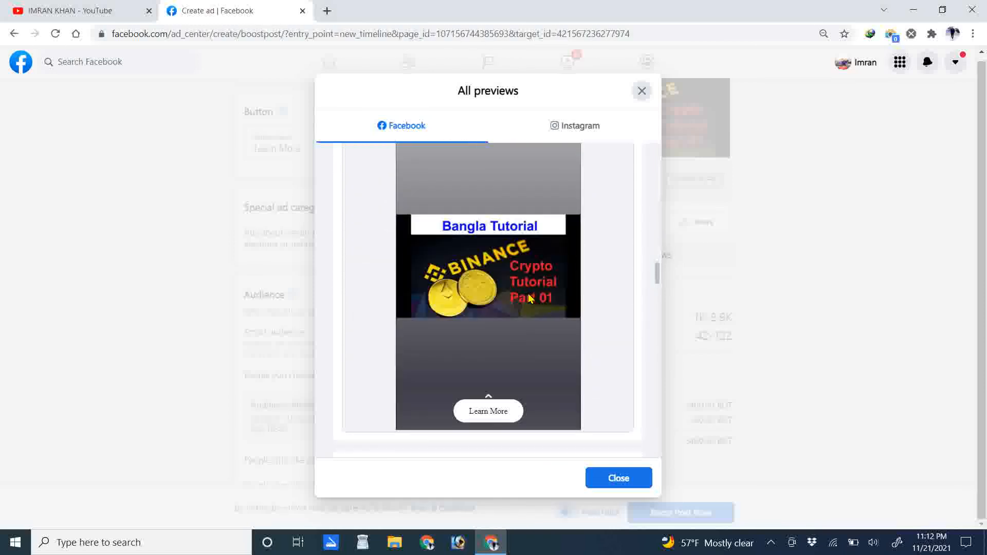
{"action": "scroll", "coordinate": [525, 301], "scroll_direction": "down", "scroll_amount": 7}
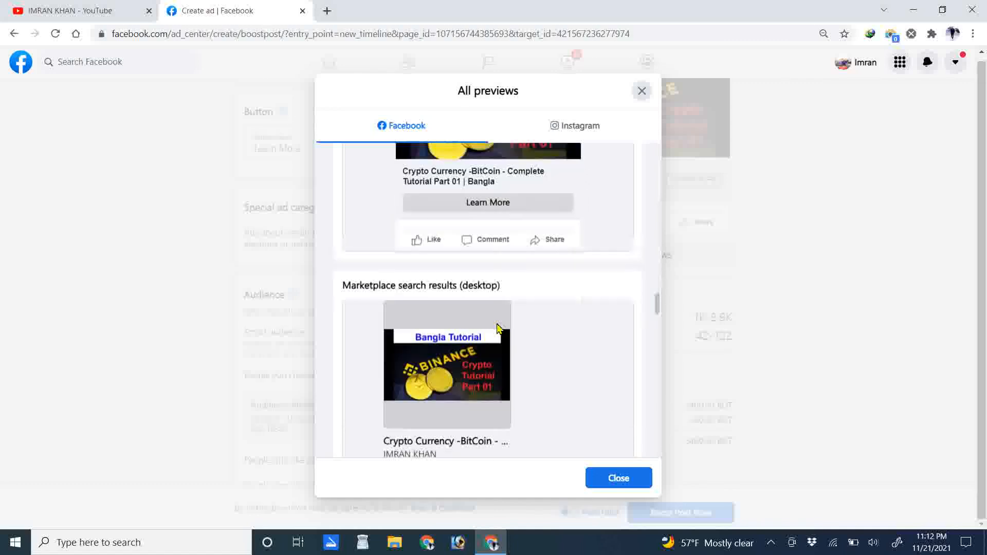
{"action": "left_click_drag", "start_coordinate": [657, 303], "coordinate": [646, 452]}
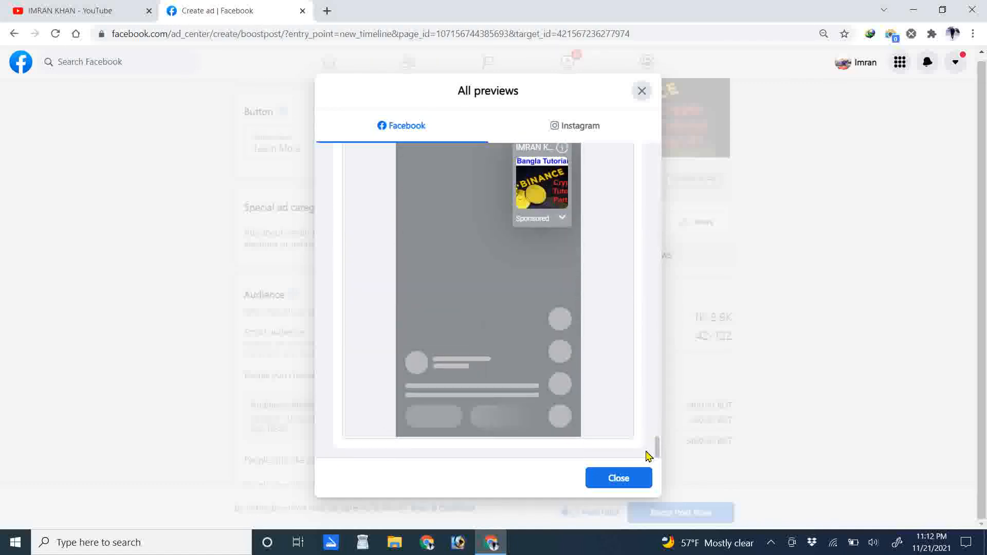
Step: Look through the ad's Instagram previews down to Instagram Shop, and close the previews
{"action": "left_click", "coordinate": [566, 131]}
{"action": "scroll", "coordinate": [657, 222], "scroll_direction": "down", "scroll_amount": 1}
{"action": "left_click_drag", "start_coordinate": [659, 220], "coordinate": [640, 430]}
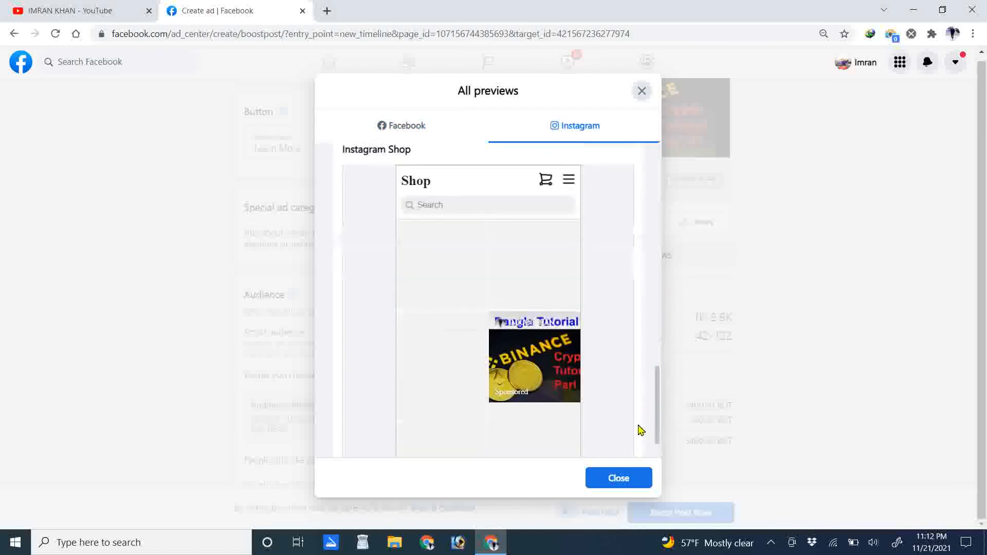
{"action": "left_click", "coordinate": [627, 482]}
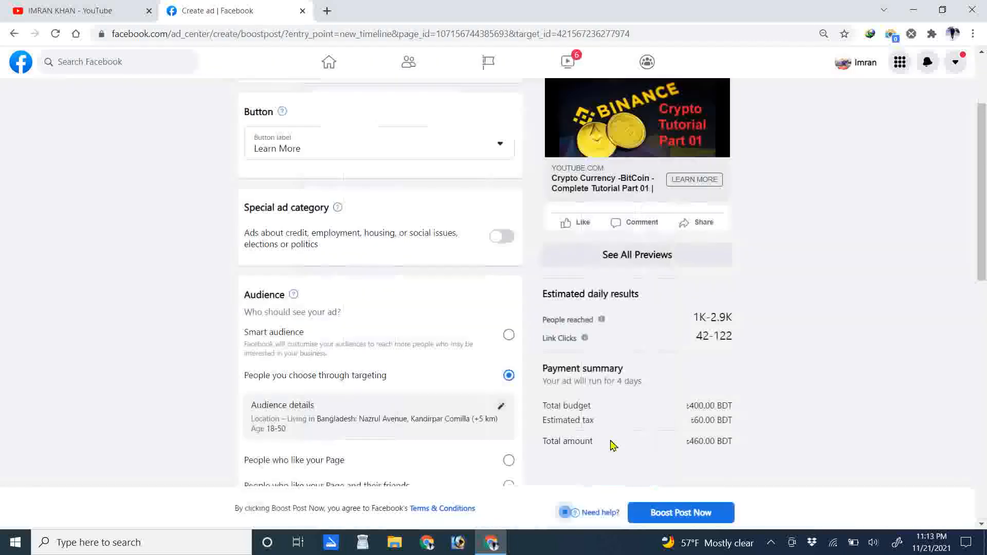
Step: Return to the start of the boost settings and check the available ad accounts, keeping the selected one
{"action": "scroll", "coordinate": [485, 381], "scroll_direction": "down", "scroll_amount": 2}
{"action": "scroll", "coordinate": [486, 383], "scroll_direction": "up", "scroll_amount": 5}
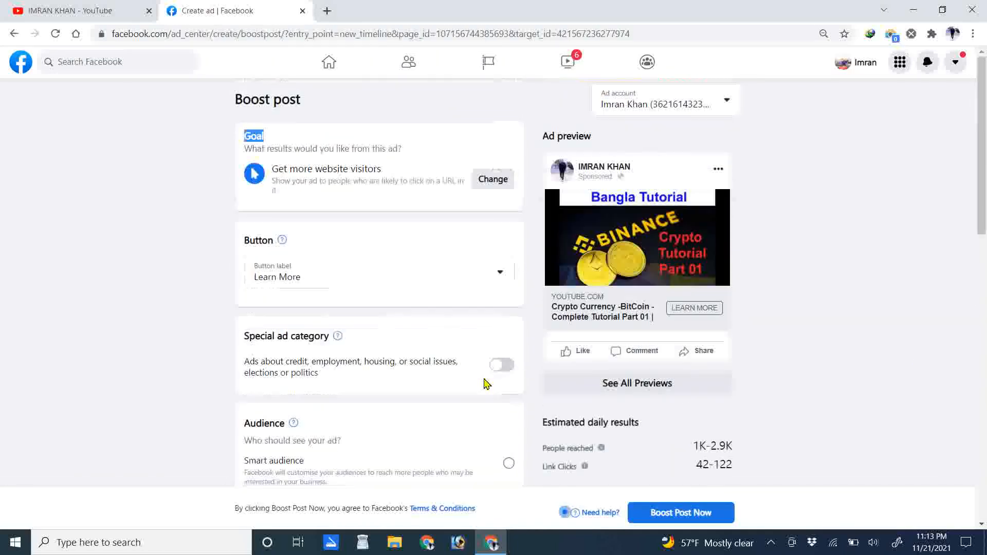
{"action": "left_click", "coordinate": [852, 209]}
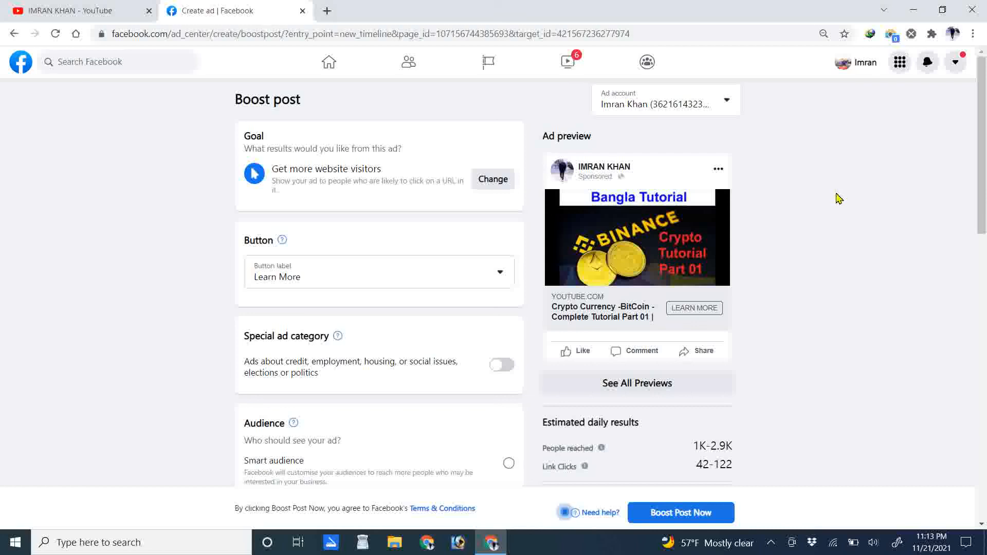
{"action": "left_click", "coordinate": [663, 101]}
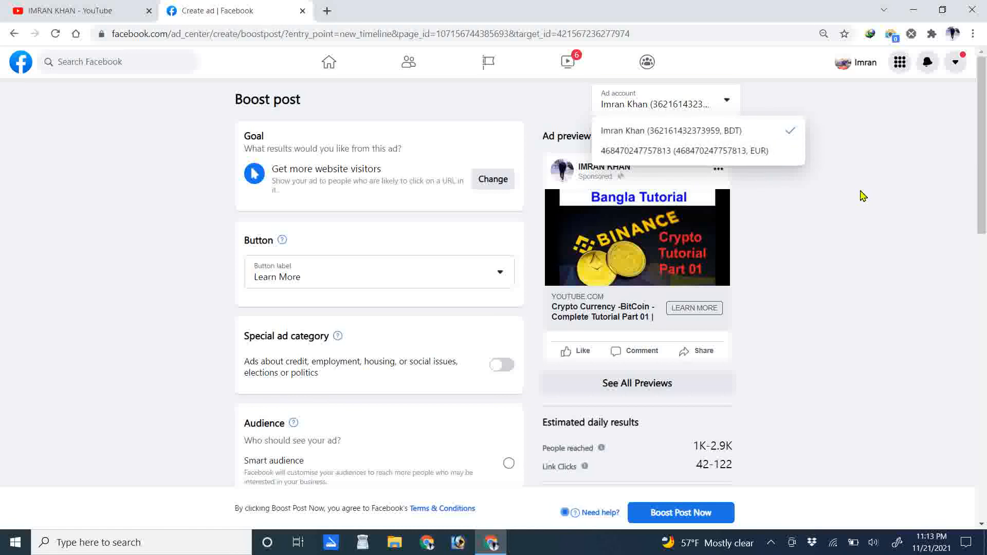
{"action": "key", "text": "Escape"}
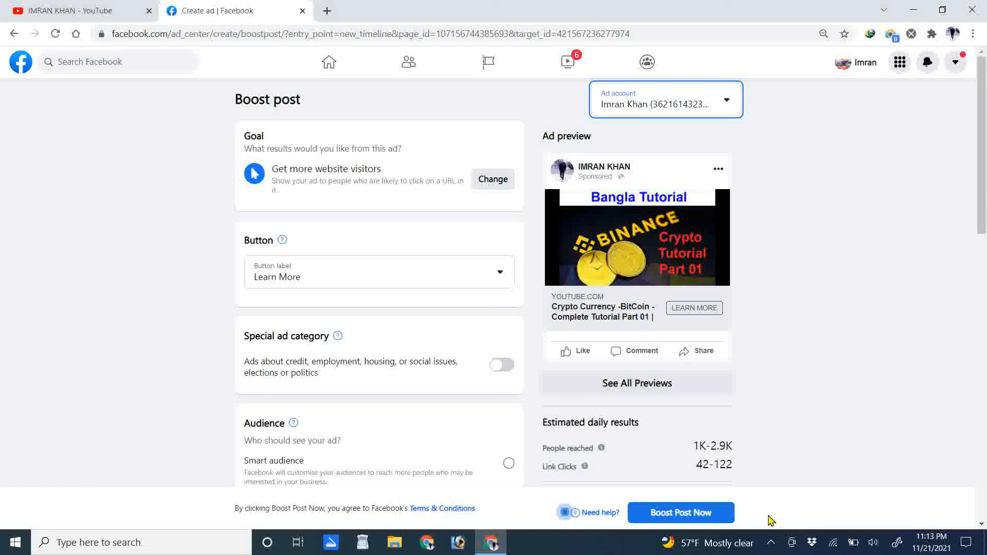
{"action": "left_click", "coordinate": [773, 543]}
{"action": "left_click", "coordinate": [773, 543]}
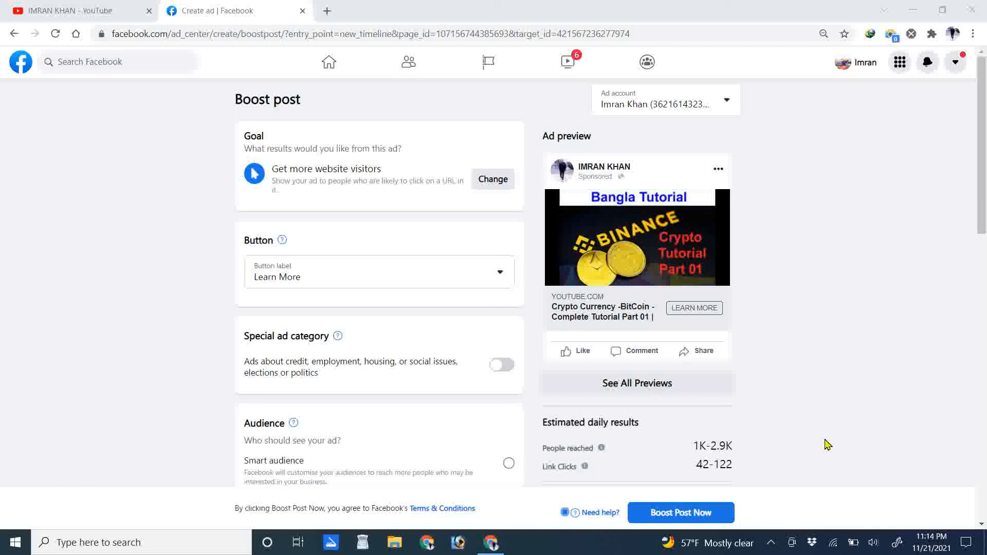
{"action": "left_click", "coordinate": [774, 540]}
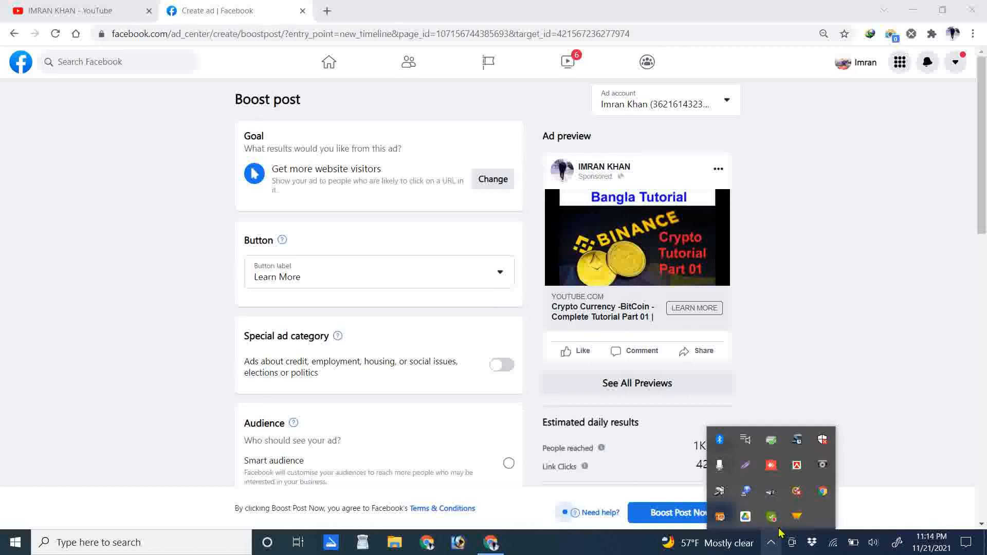